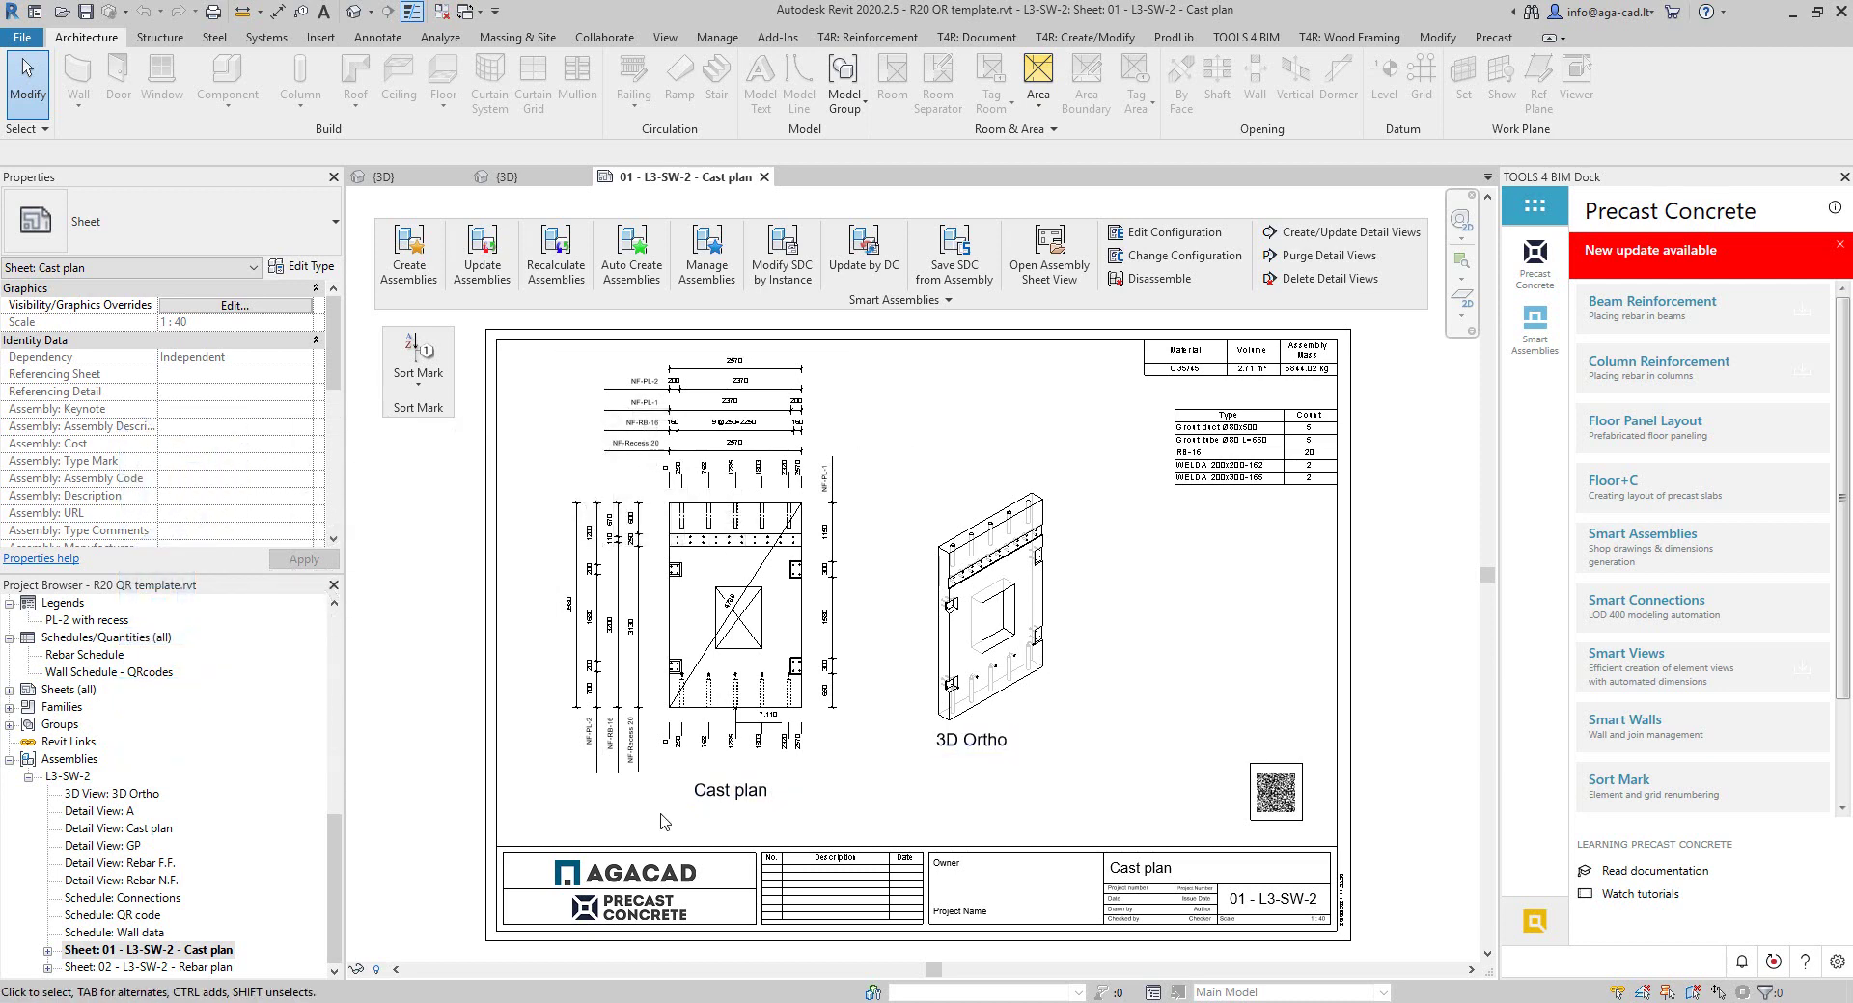
- Close the other open views and switch to the webinar project's {3D} view
scroll(1194, 837, "up", 5)
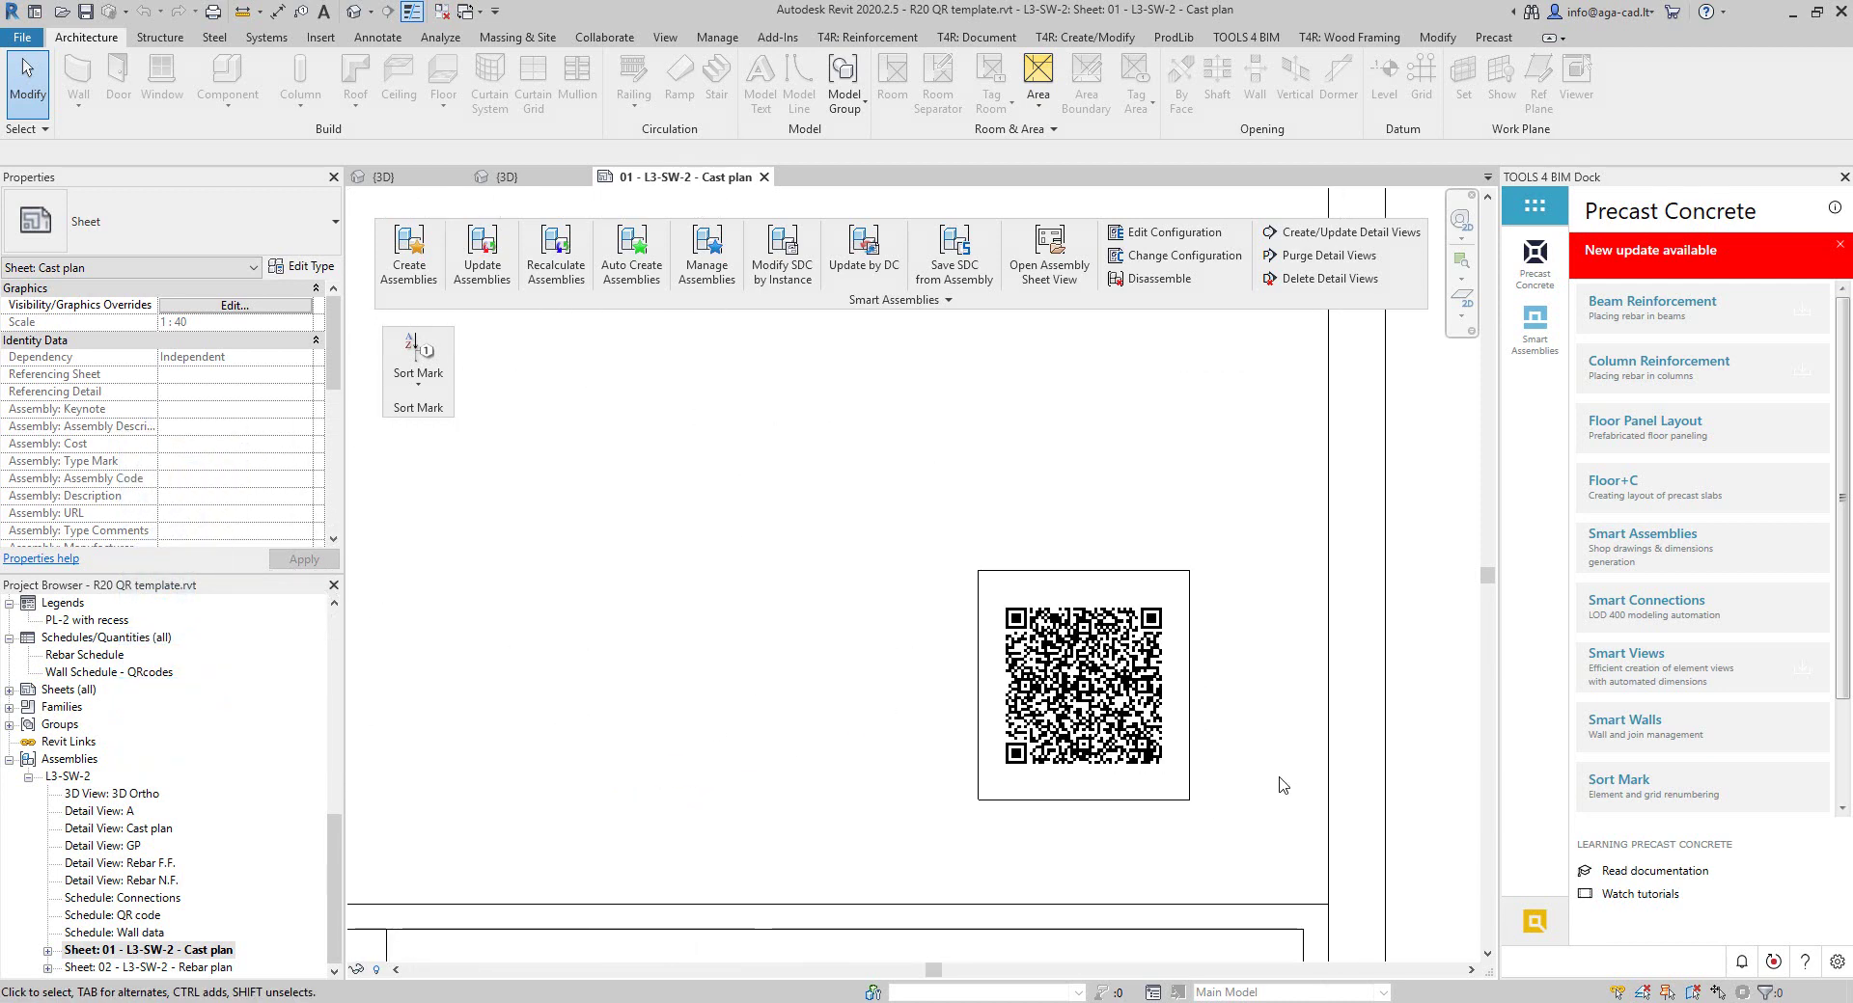
middle_click_drag(1250, 769, 1071, 777)
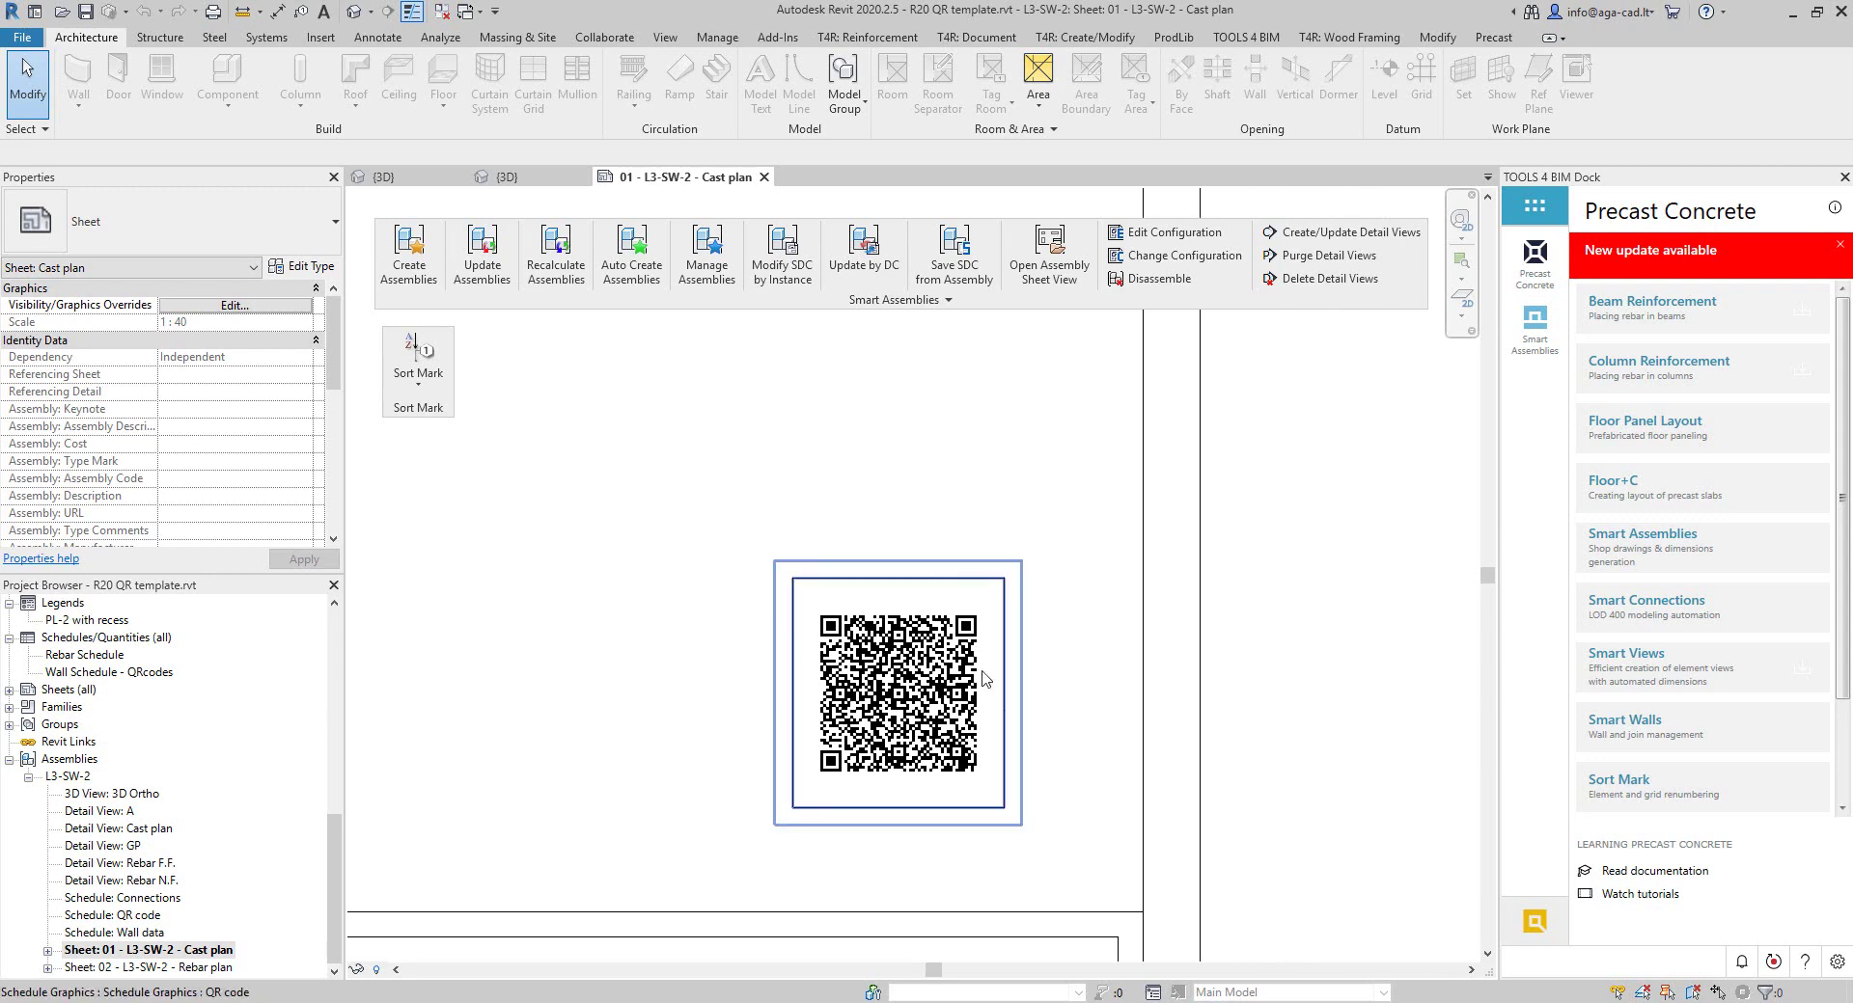
scroll(1144, 740, "down", 5)
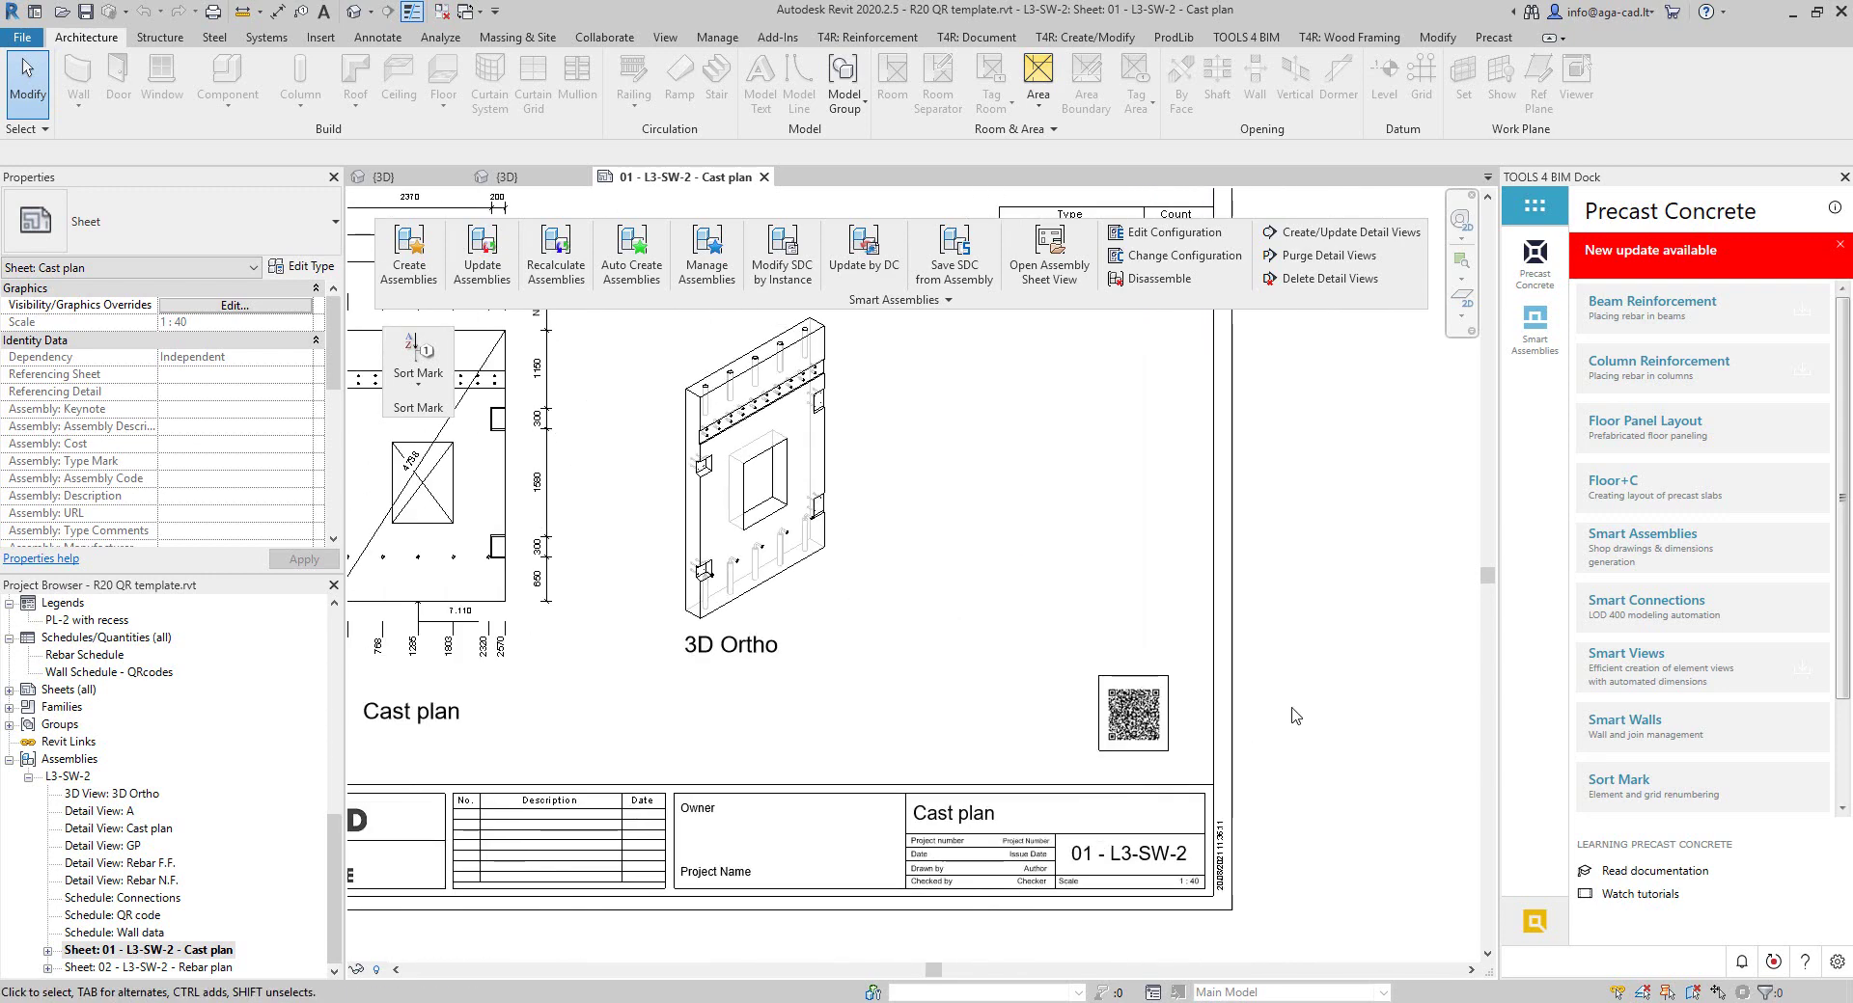
scroll(1269, 735, "down", 2)
scroll(1233, 660, "up", 2)
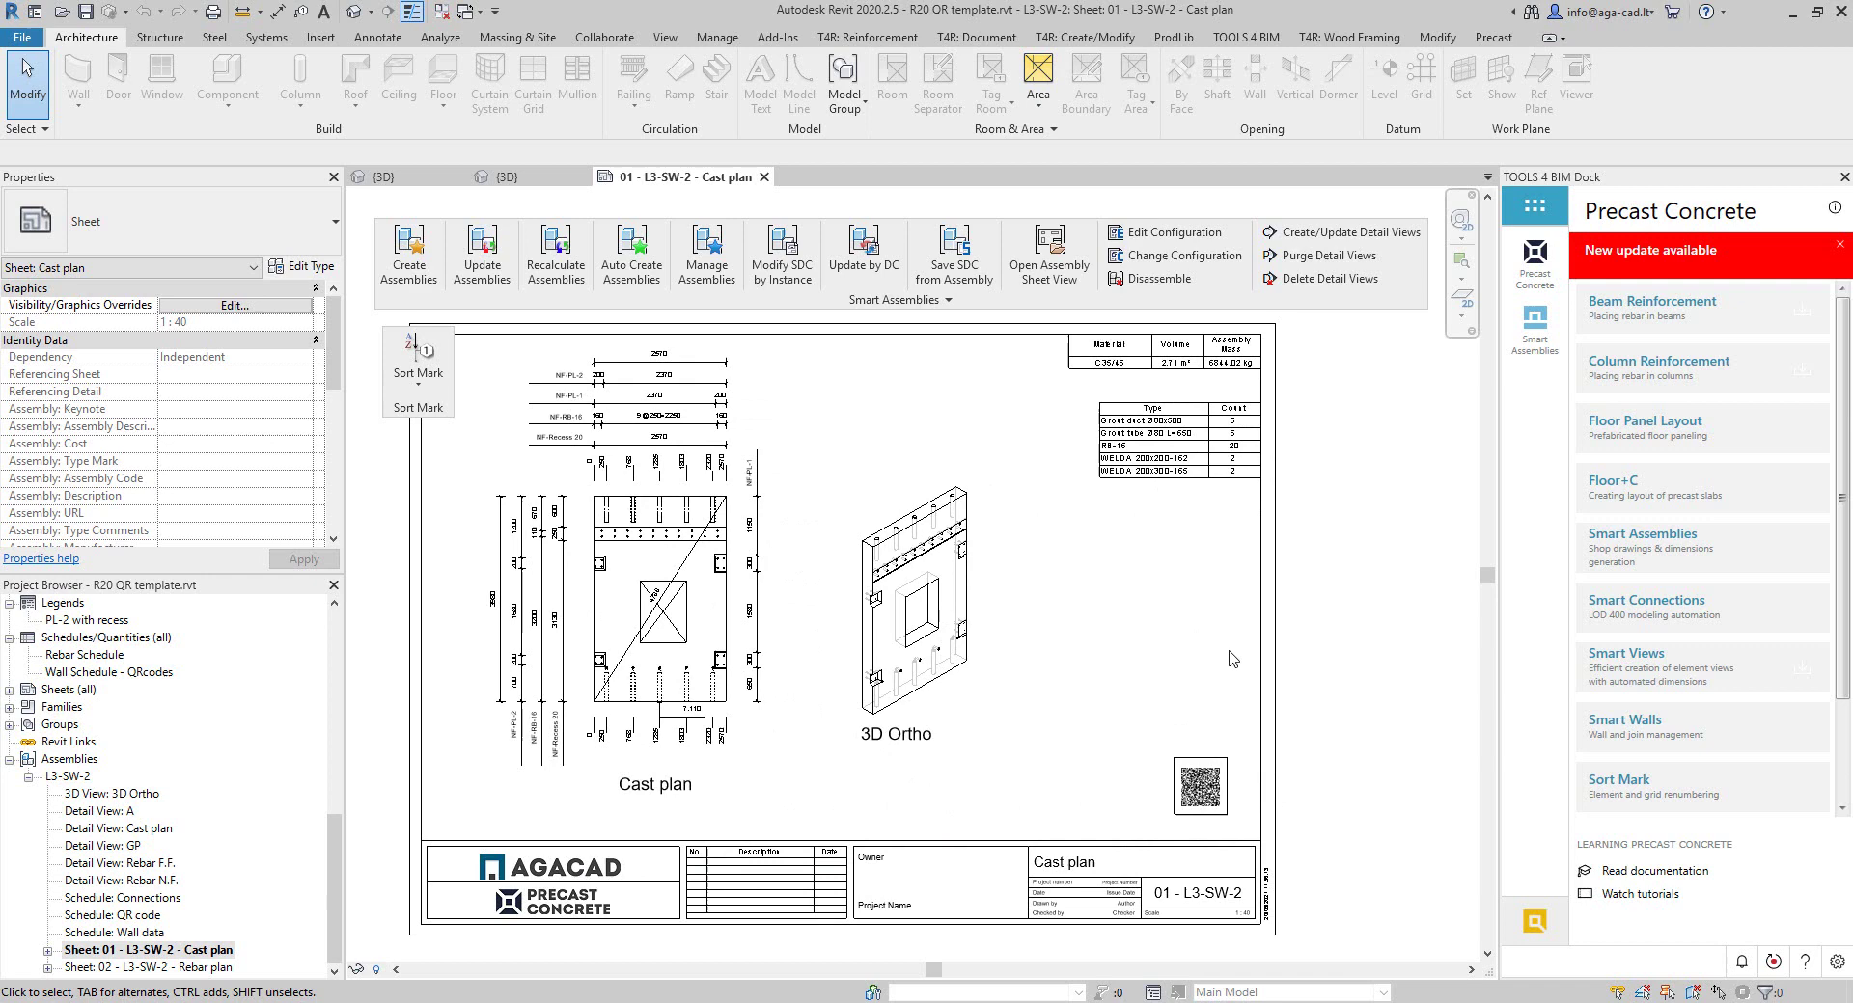
left_click(441, 10)
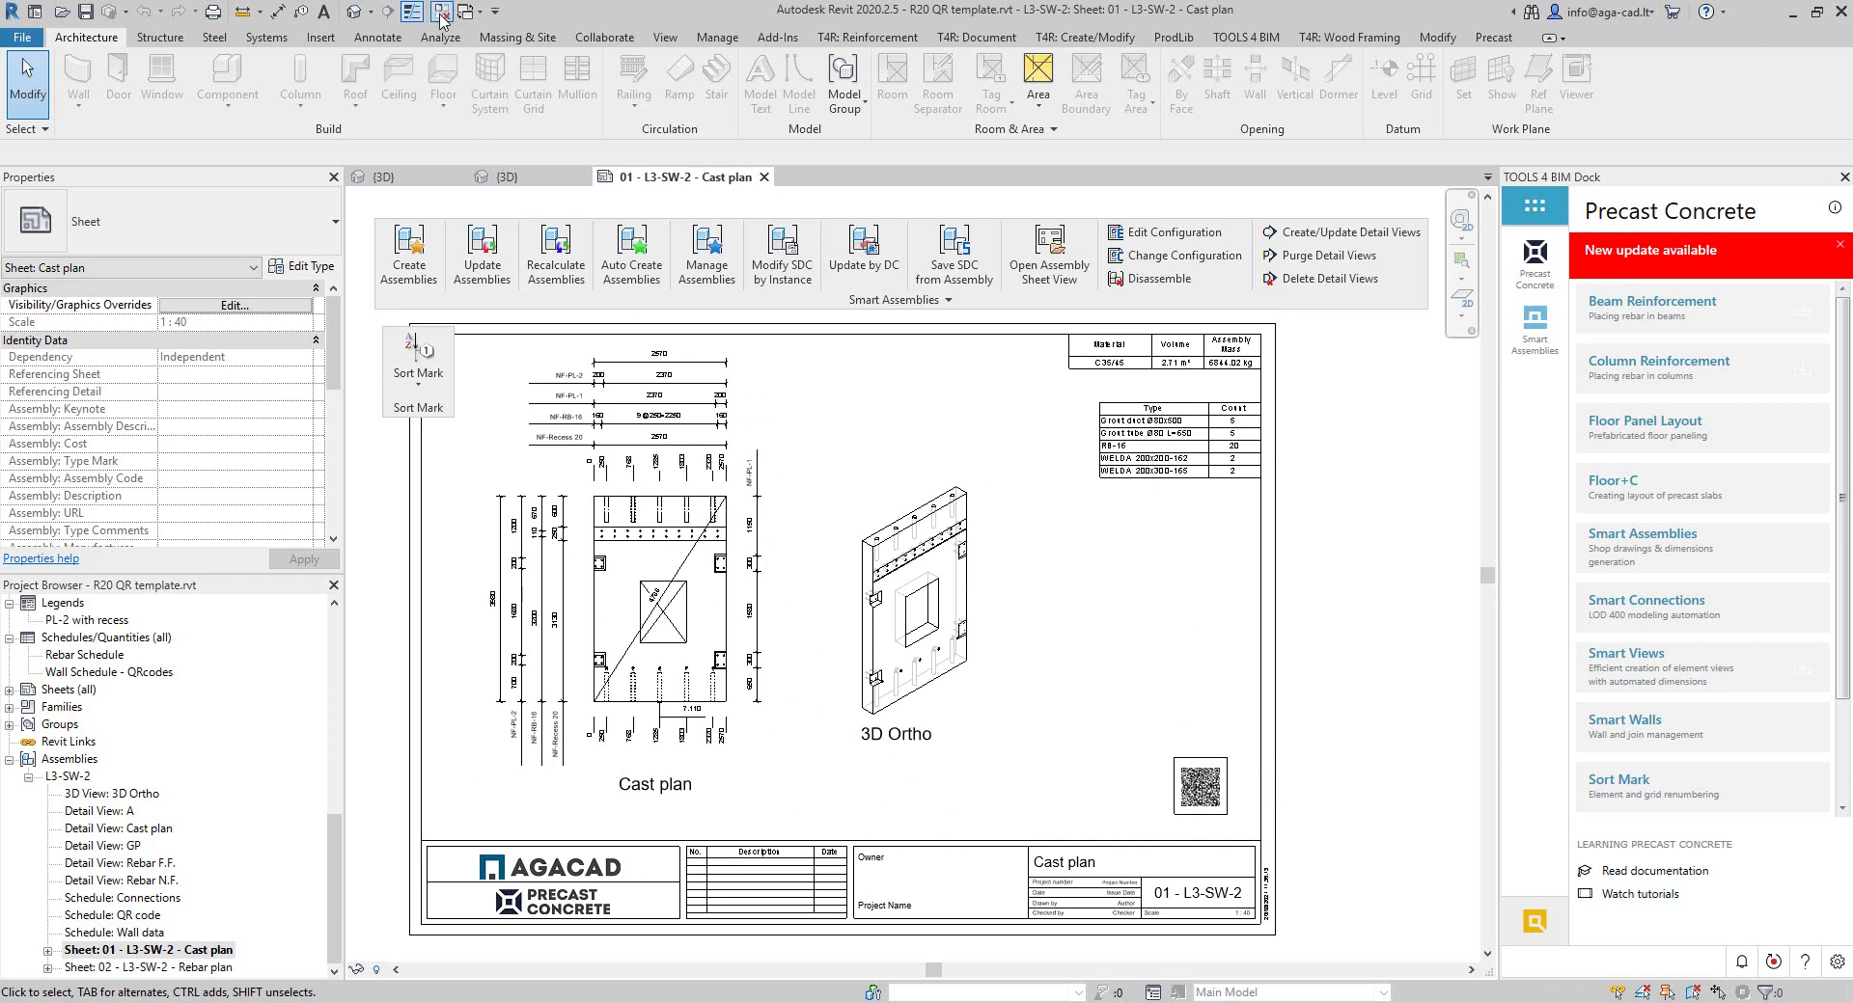
left_click(421, 181)
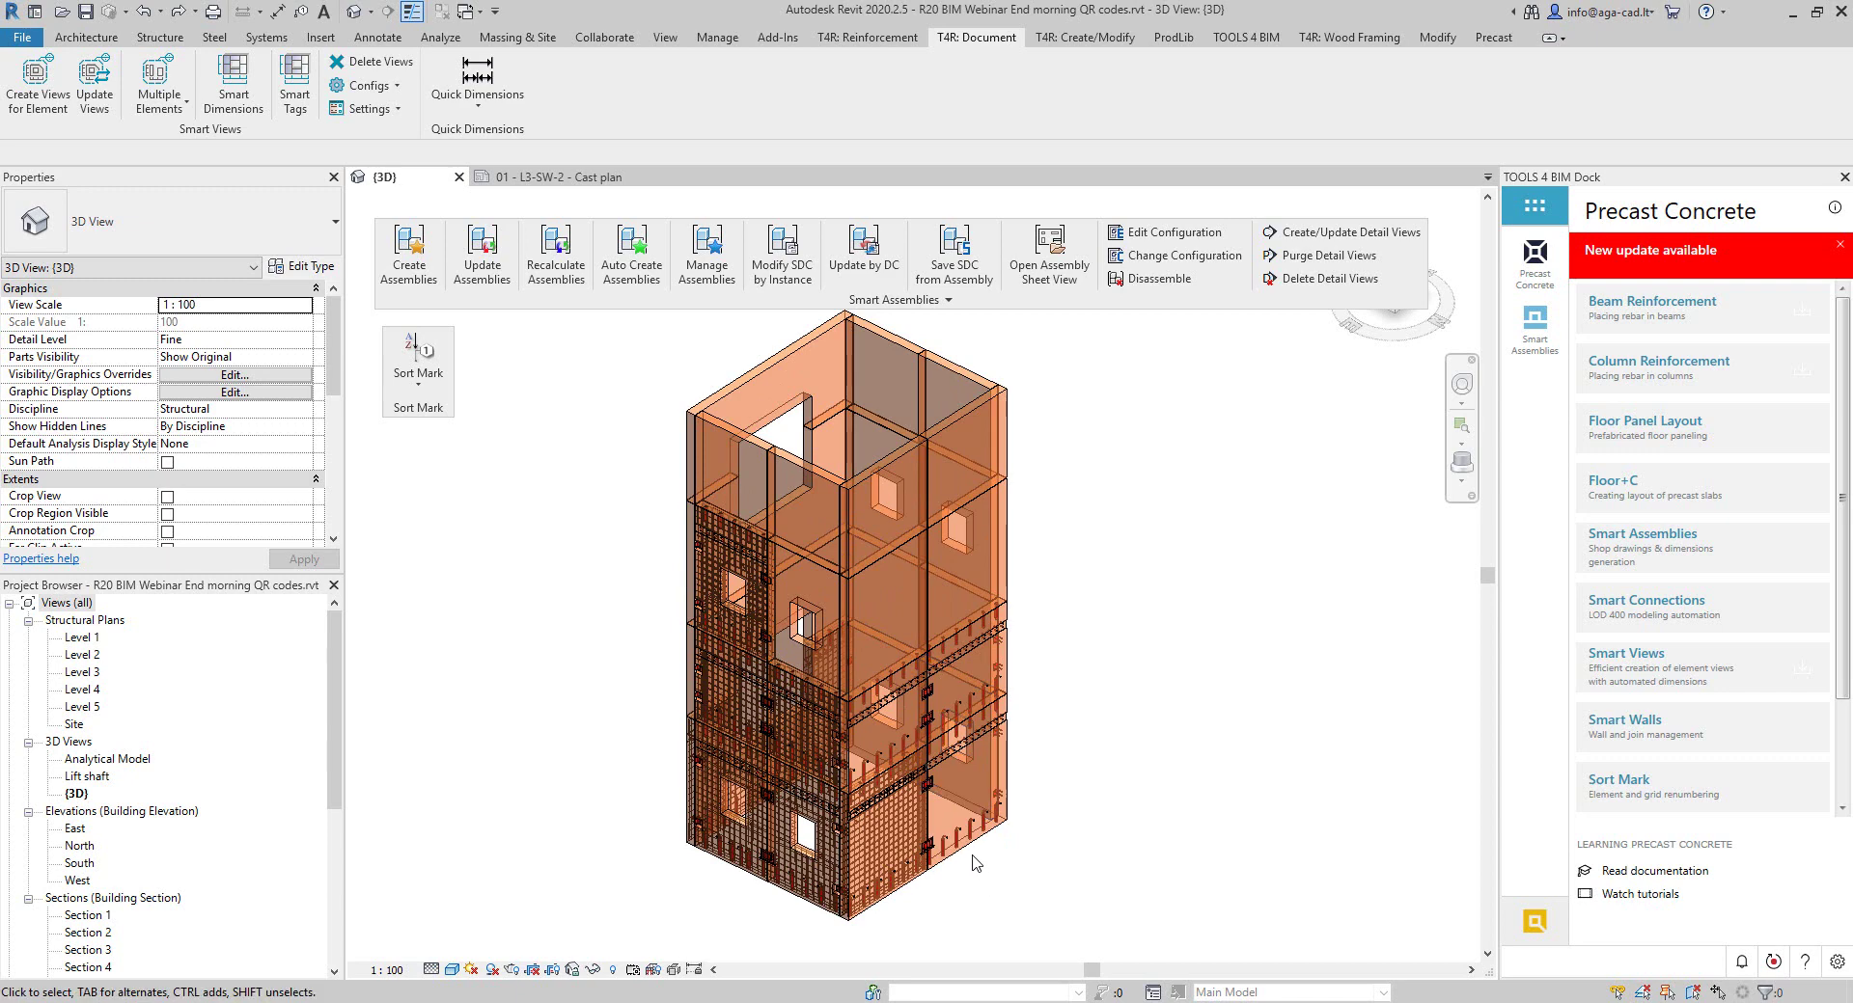
- Check a precast wall's Image property, leaving it empty, then deselect the wall
left_click(970, 855)
scroll(224, 452, "down", 10)
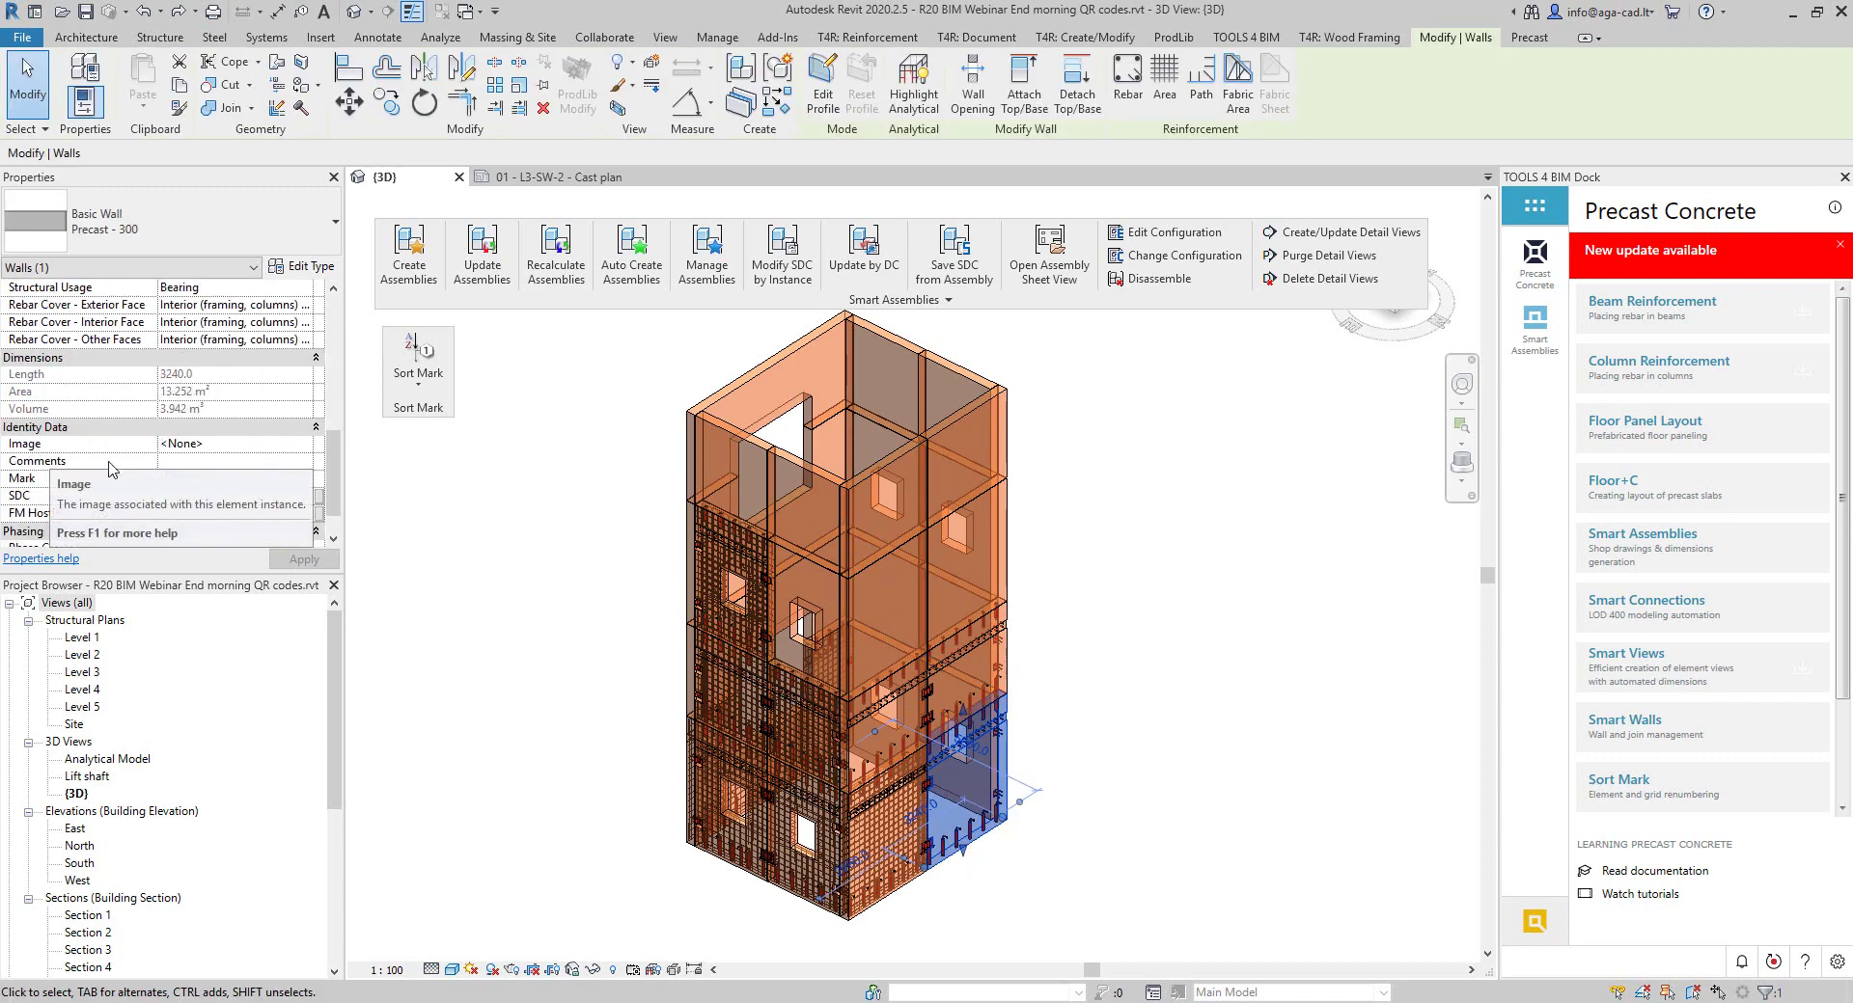
left_click(193, 445)
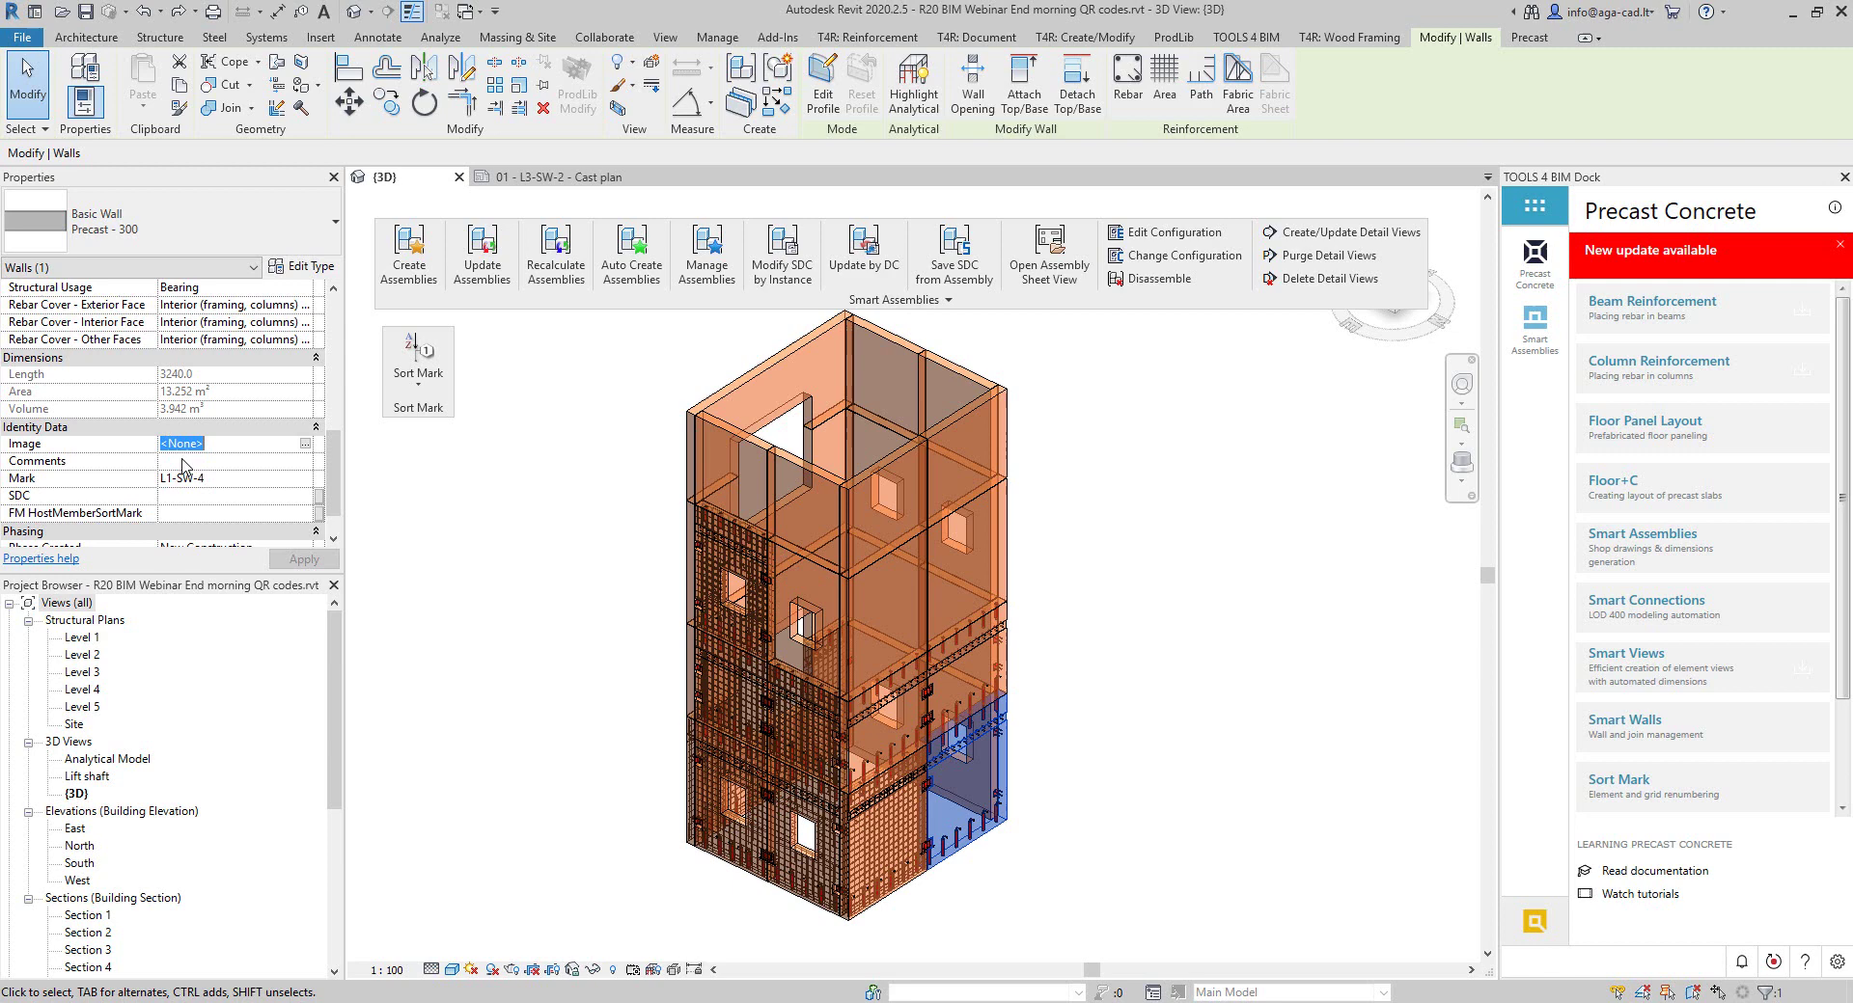
left_click(267, 437)
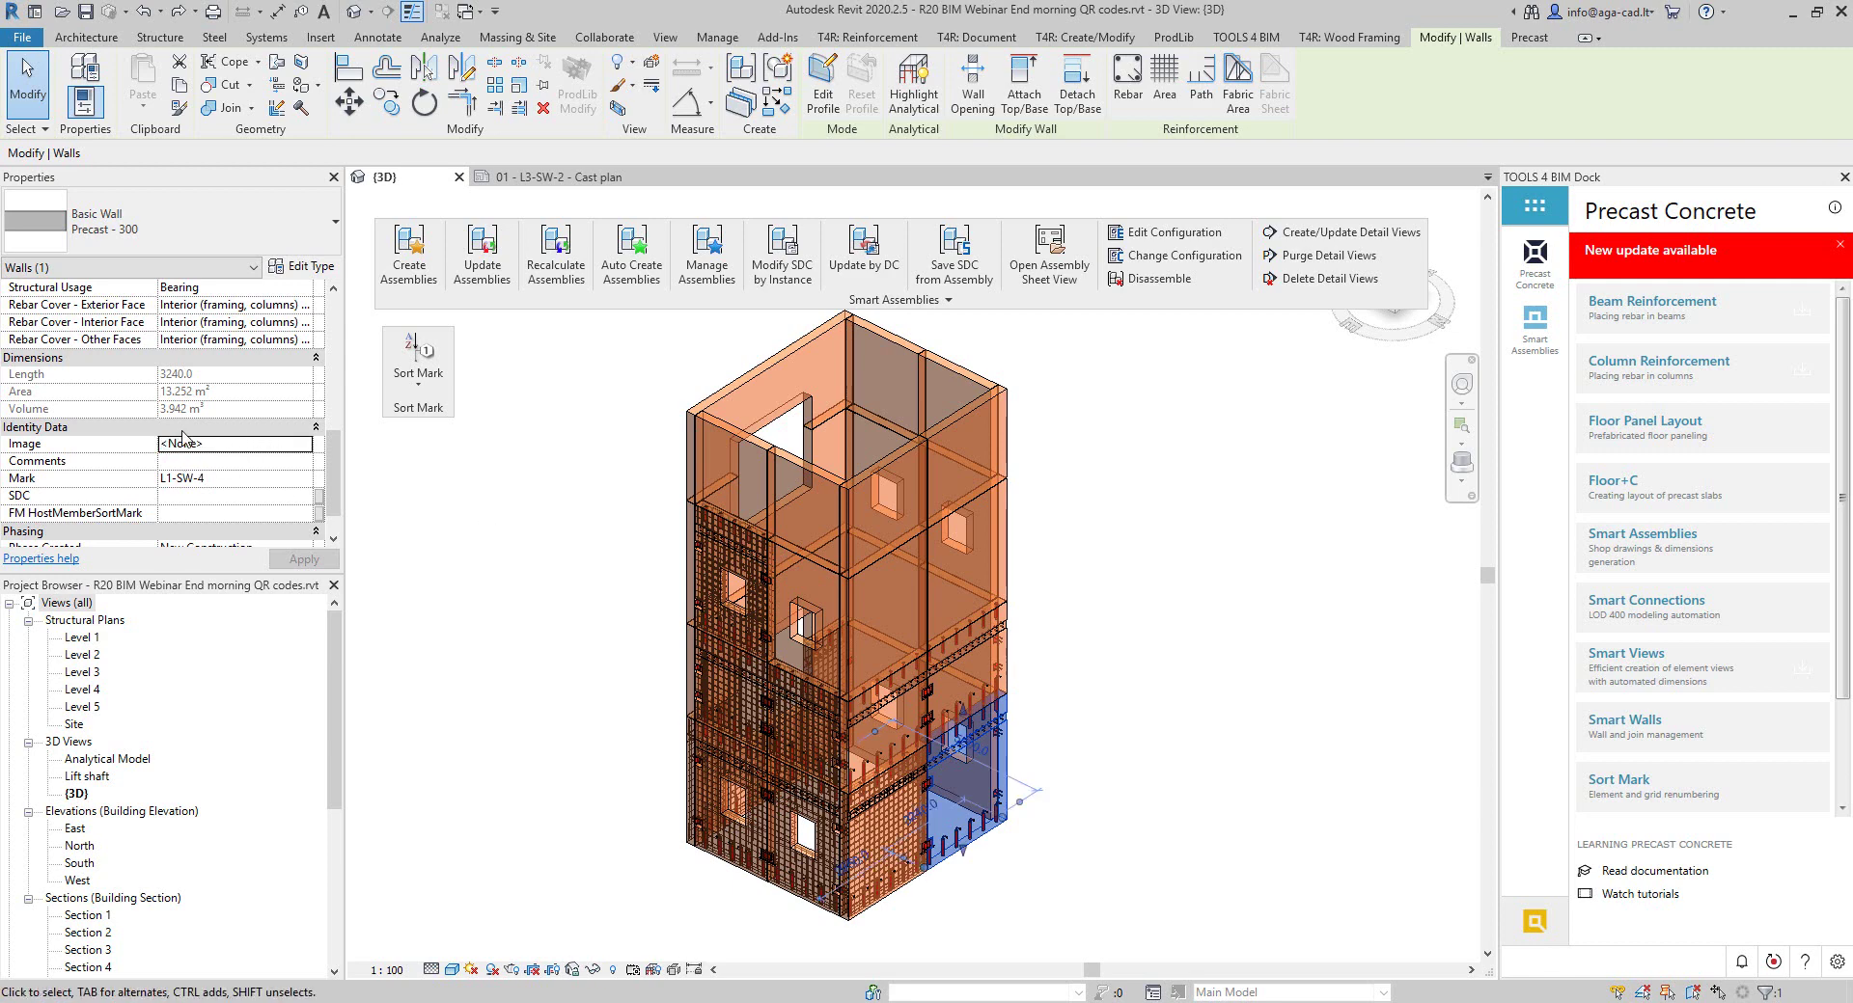
left_click(509, 794)
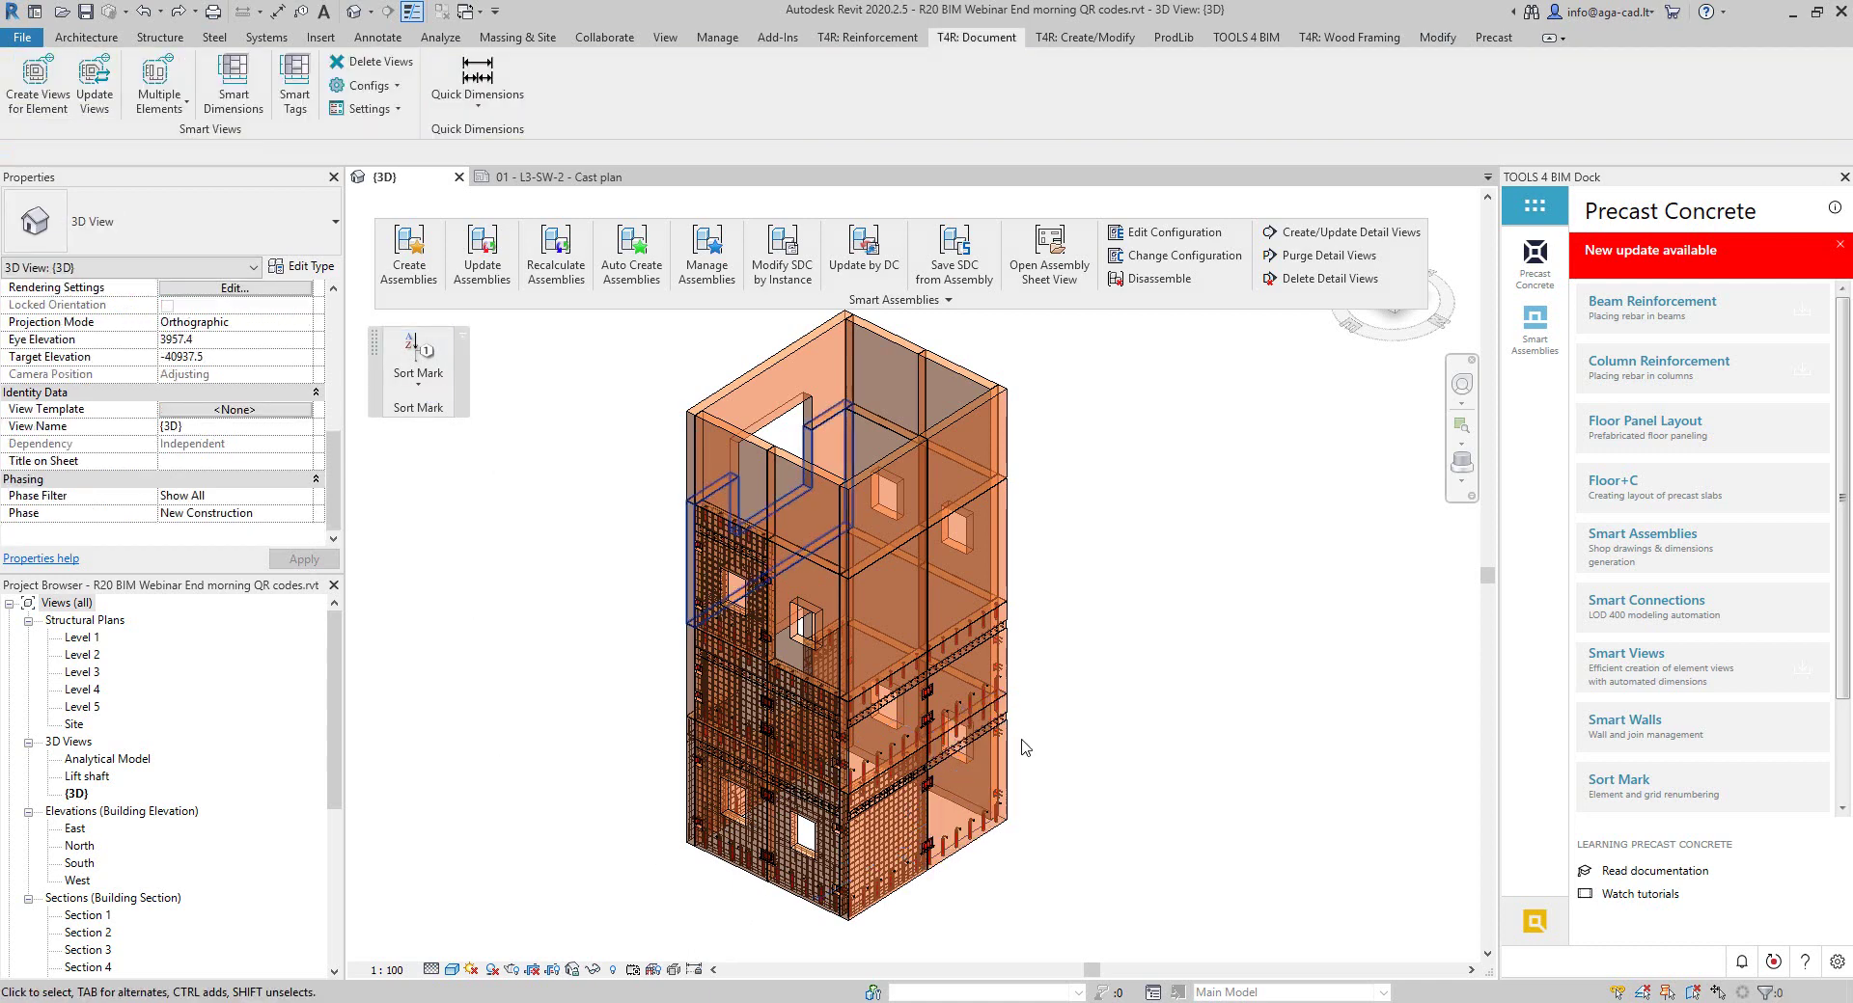
- Crossing-select the whole model and filter the 437 elements down to Walls only
left_click_drag(1115, 874, 685, 334)
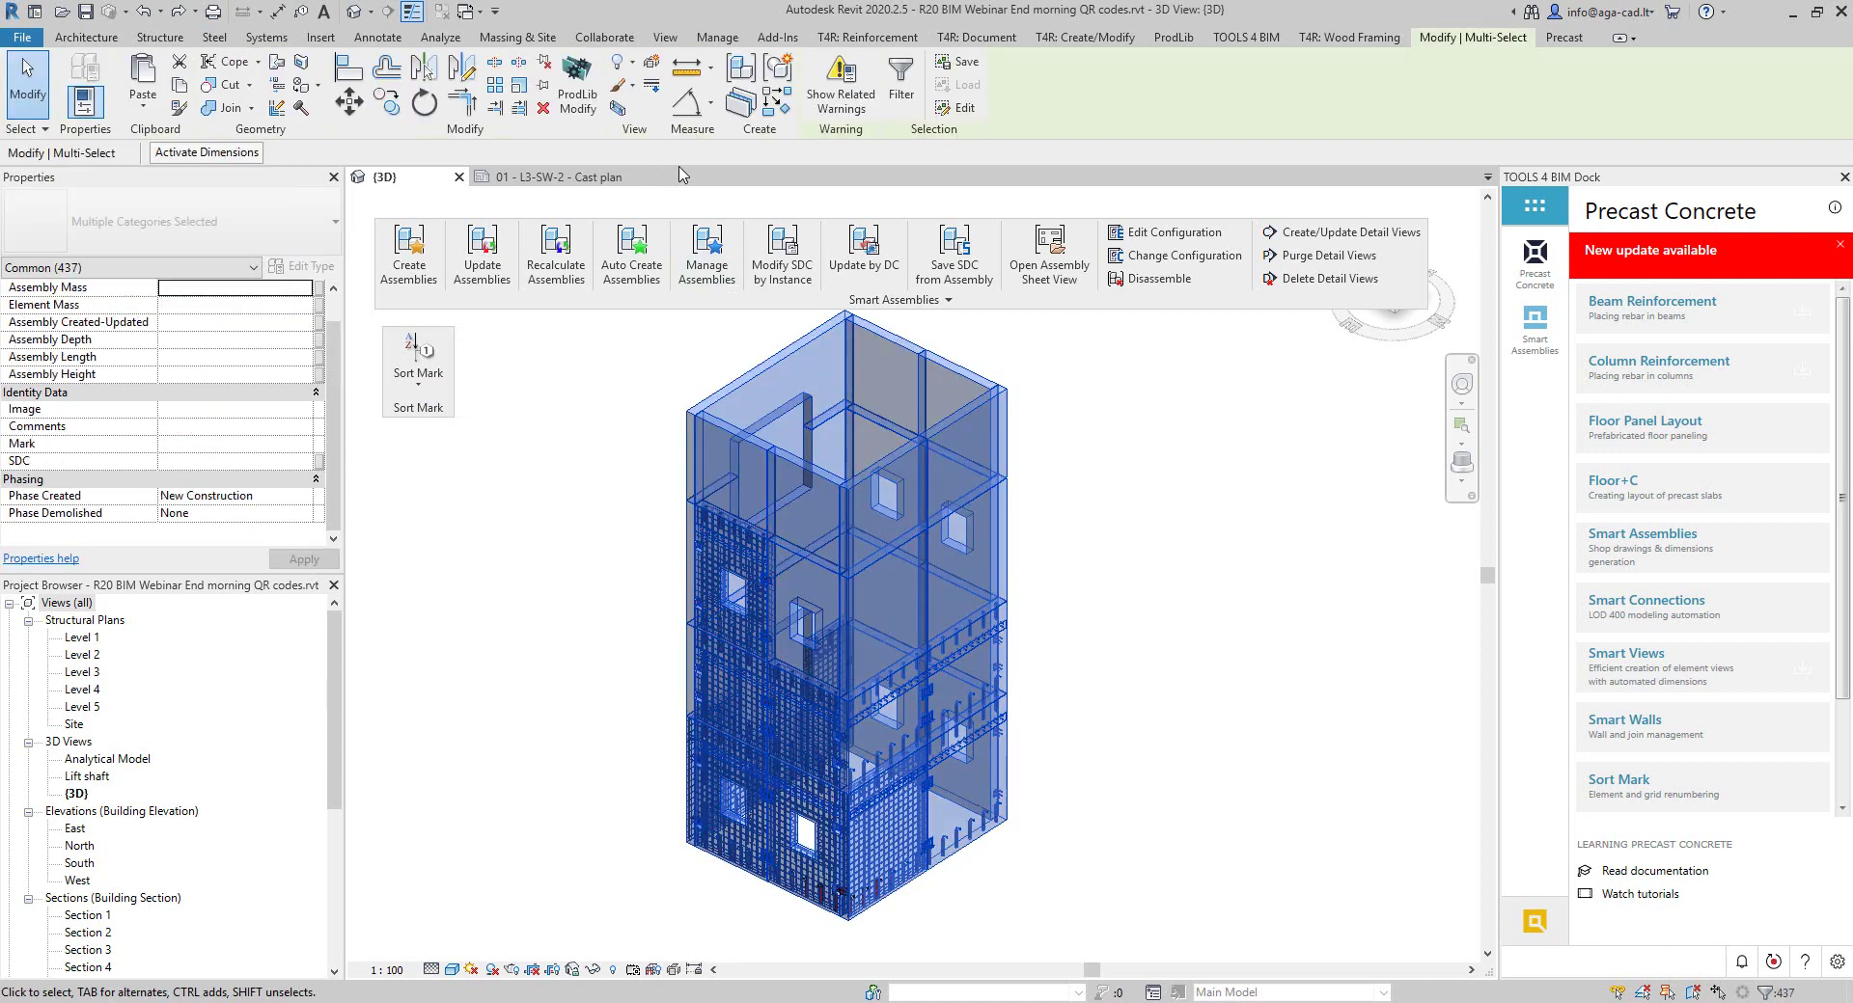
left_click(900, 87)
left_click(917, 310)
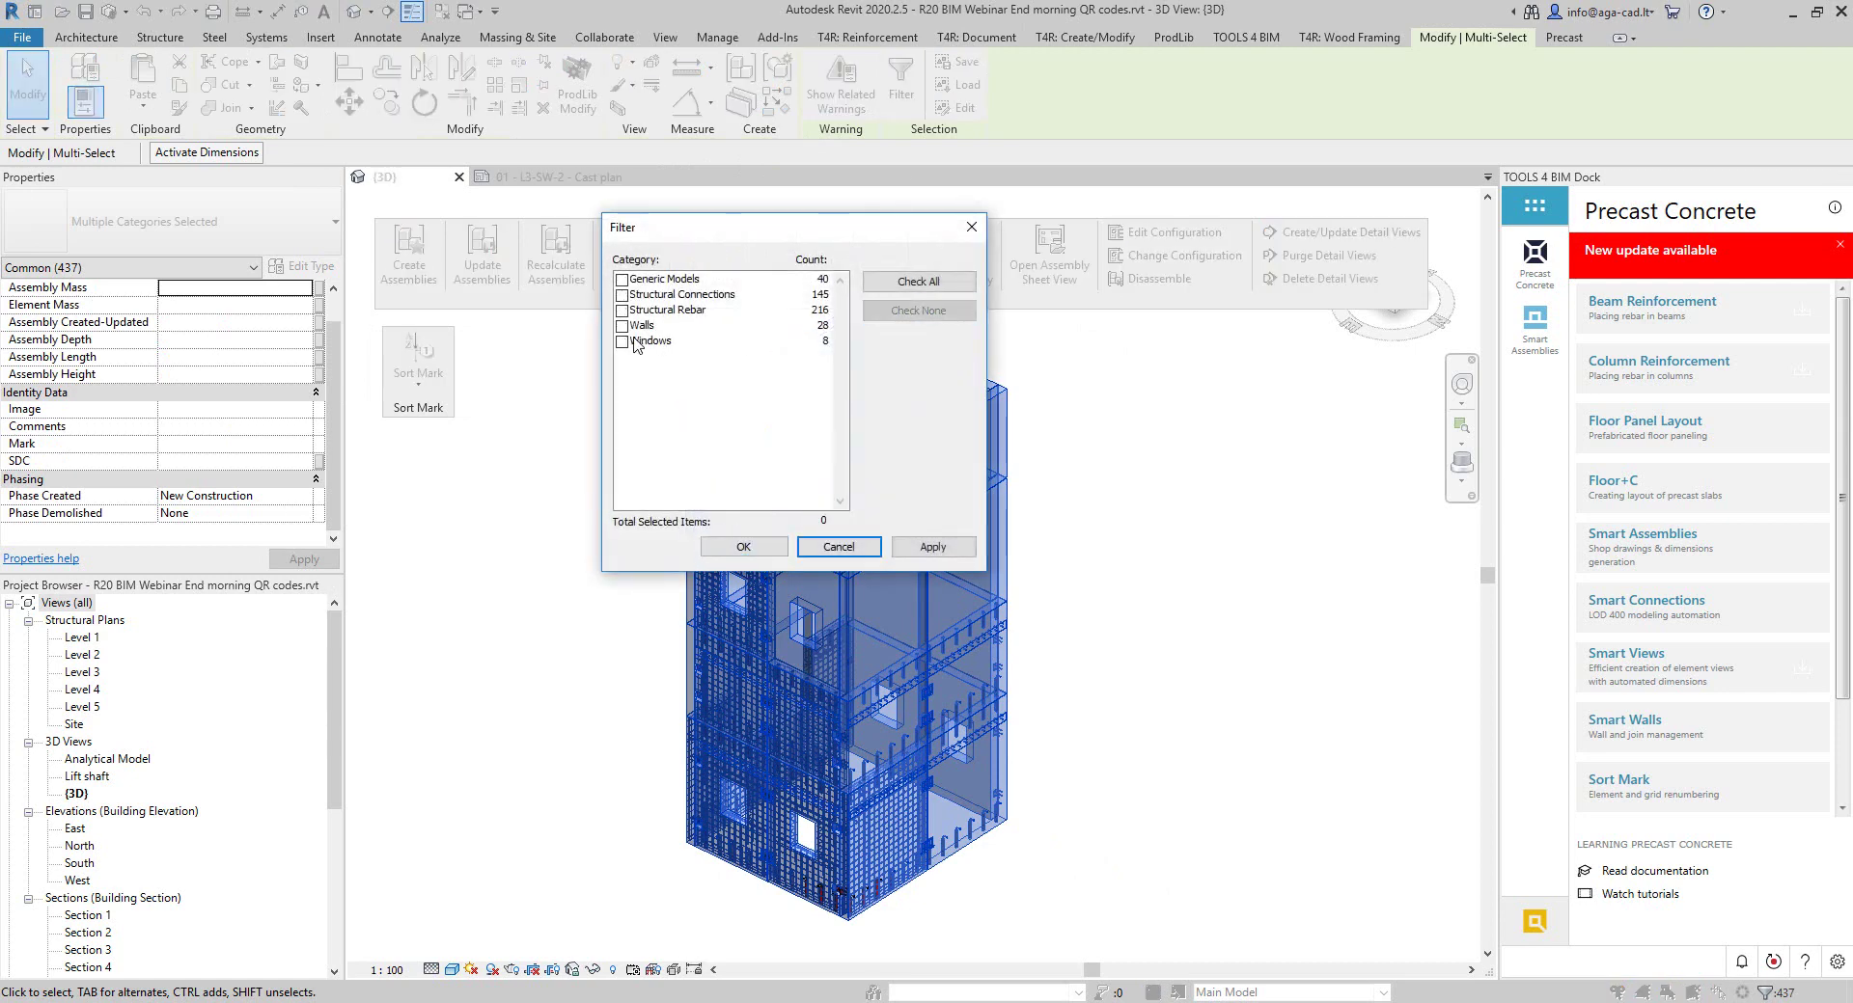
left_click(622, 325)
left_click(743, 546)
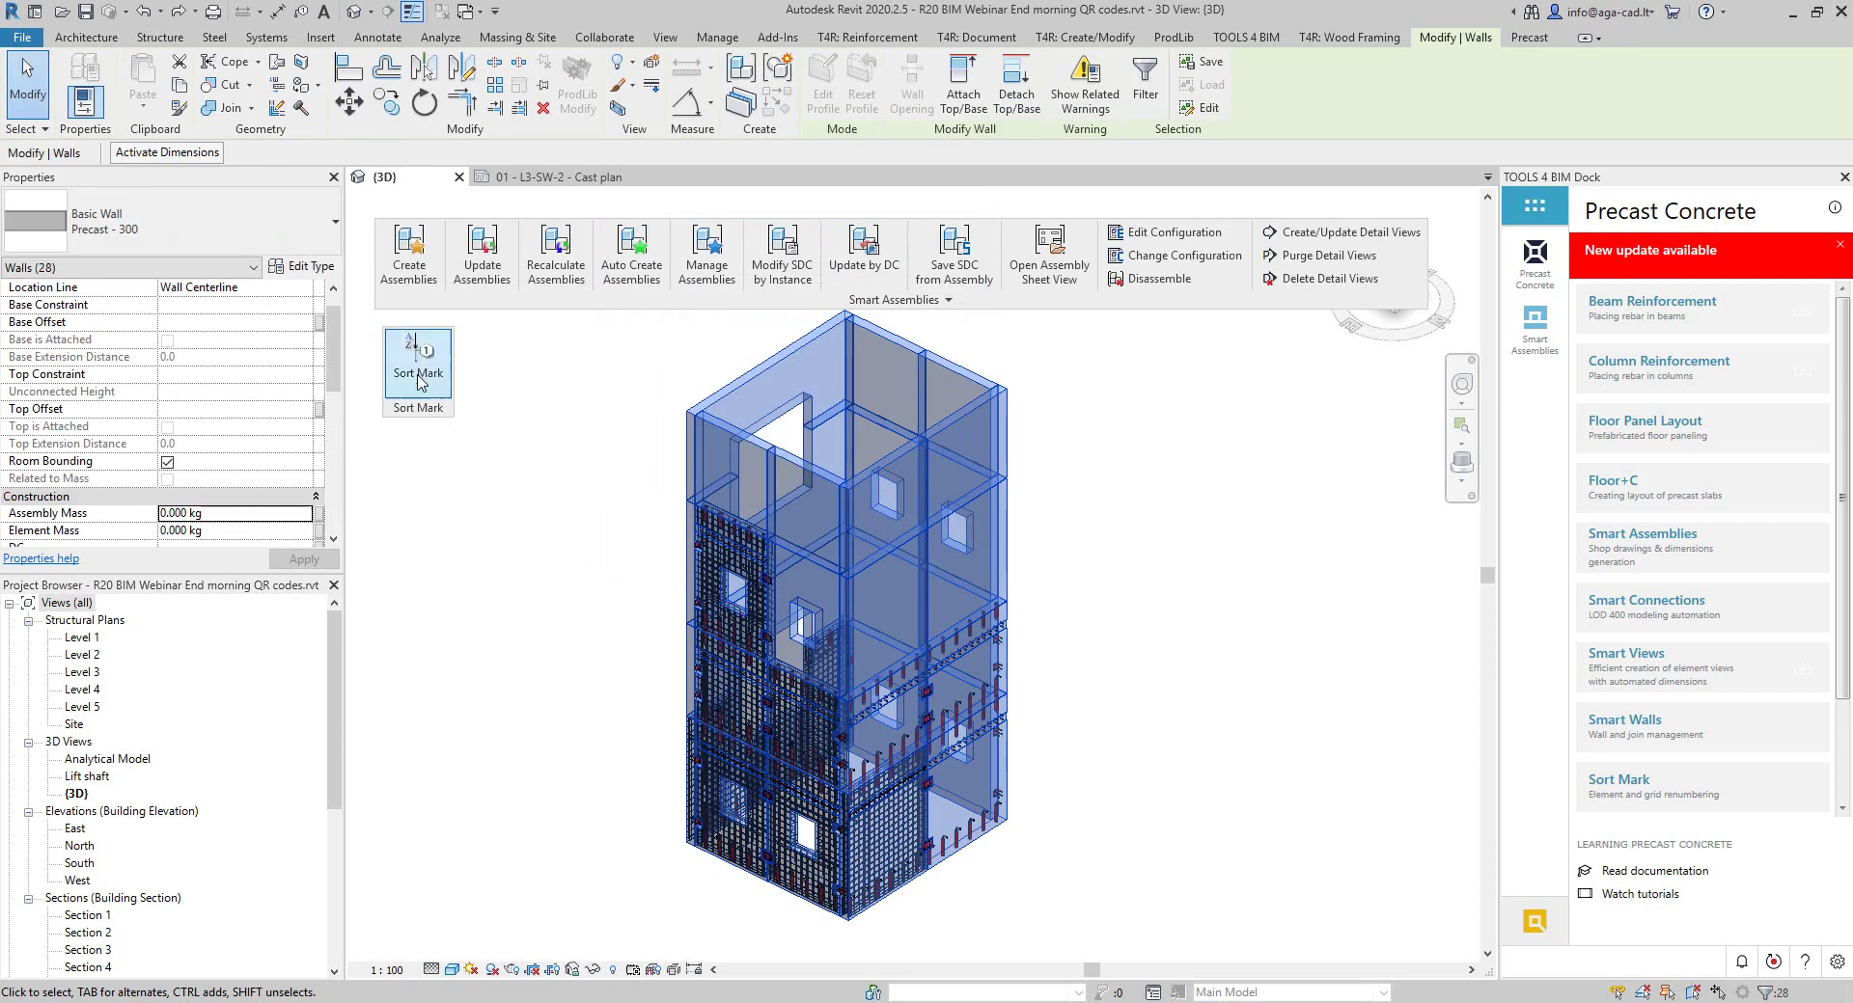
- Launch the QR/Barcode Generator from the Sort Mark tools, targeting the Image : Instance parameter
left_click(418, 374)
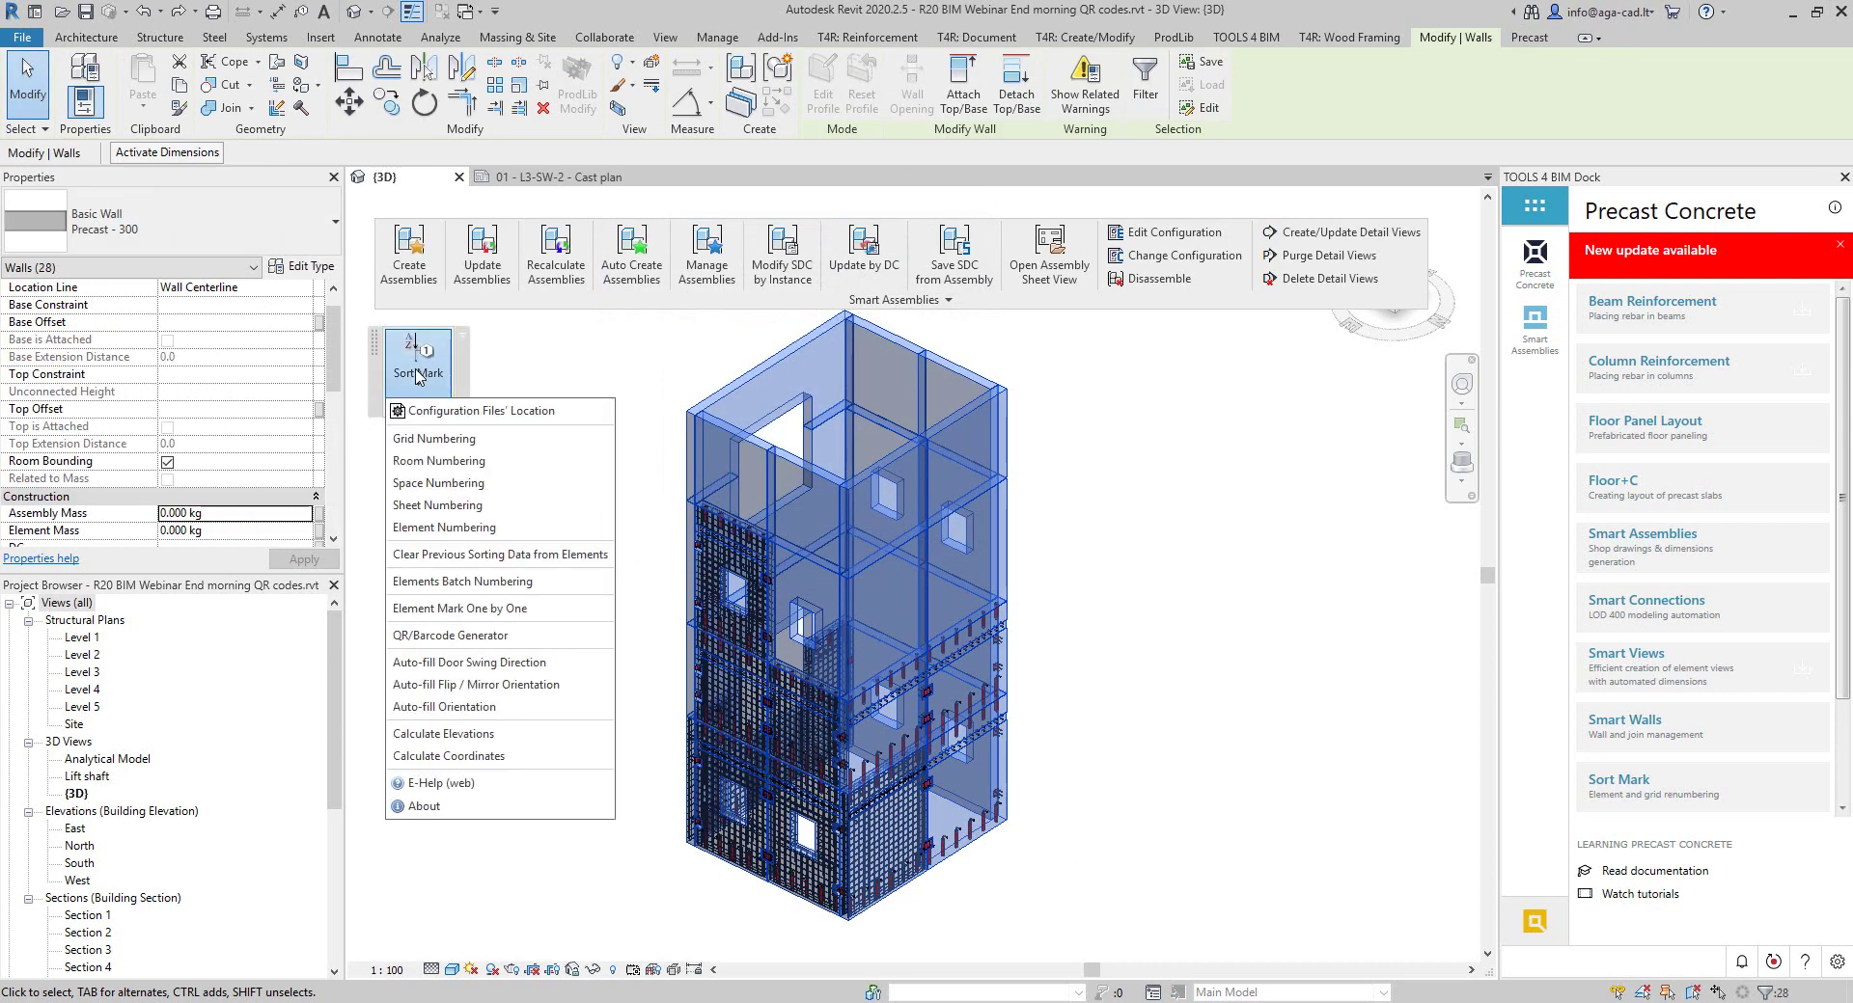
left_click(417, 640)
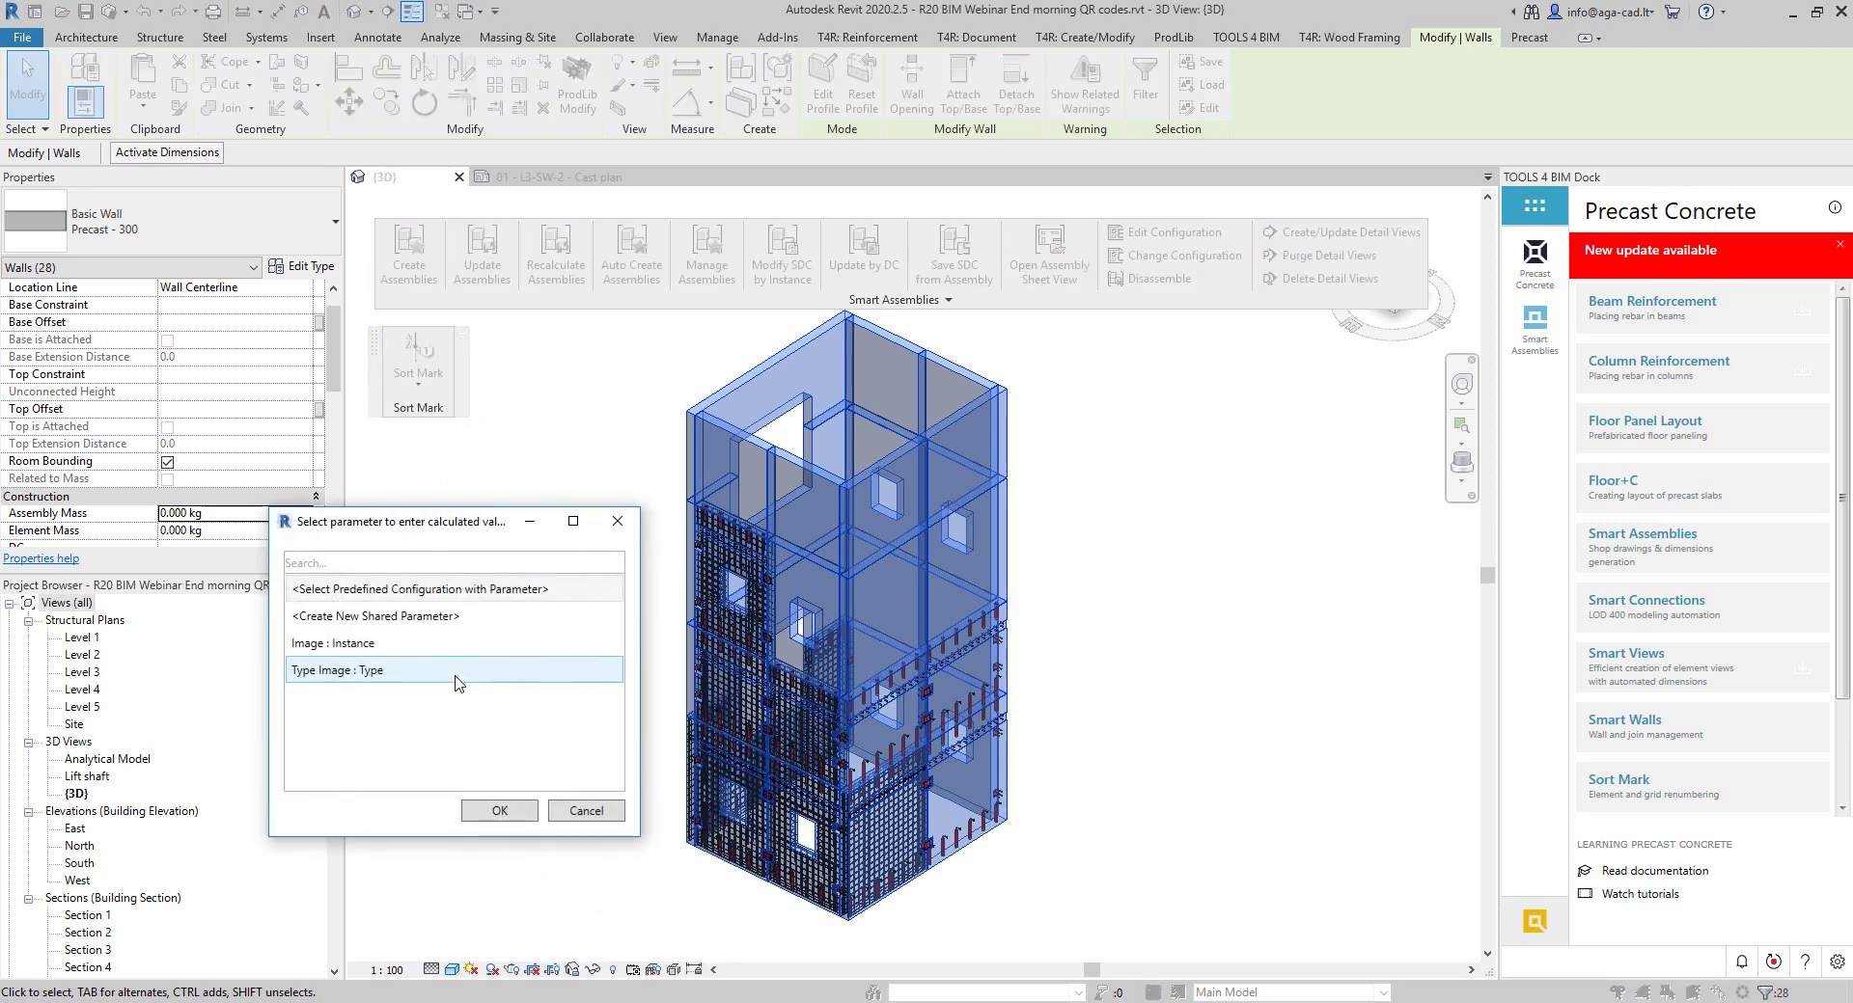
left_click(403, 652)
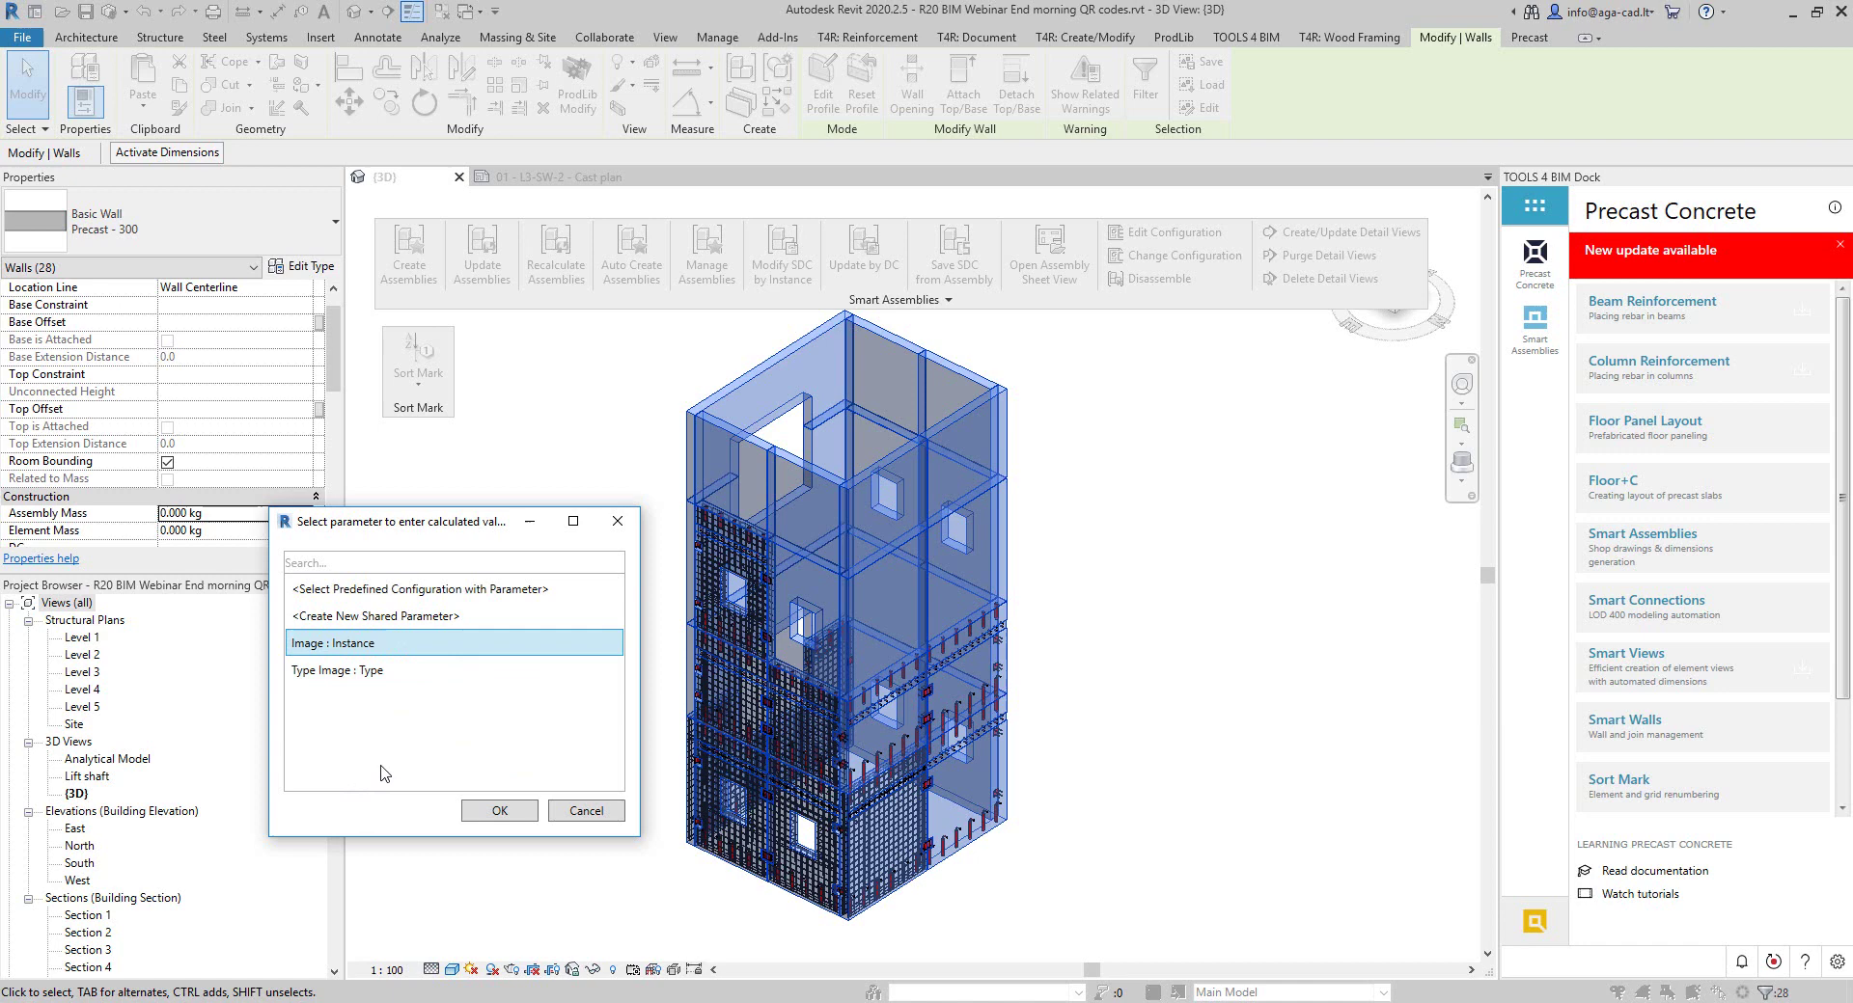
left_click(477, 813)
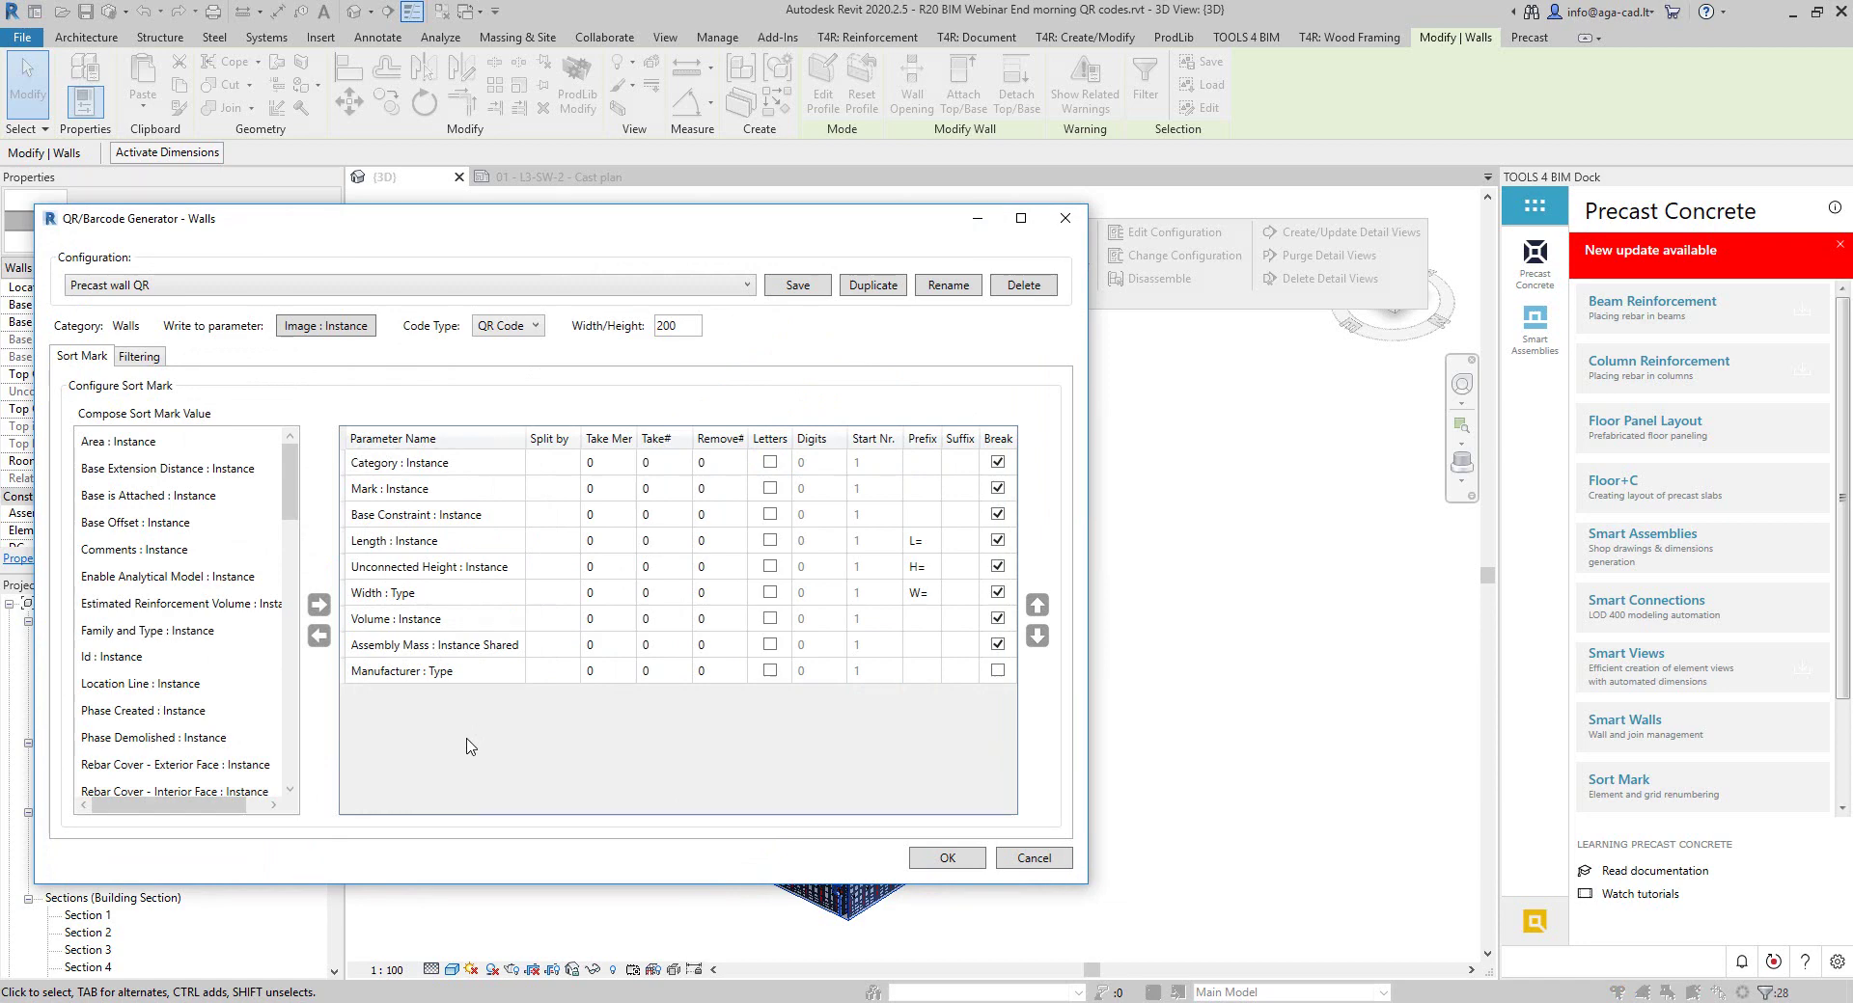
- Review the Precast wall QR parameters, adding and then removing Roughness : Type from the contents
left_click(150, 496)
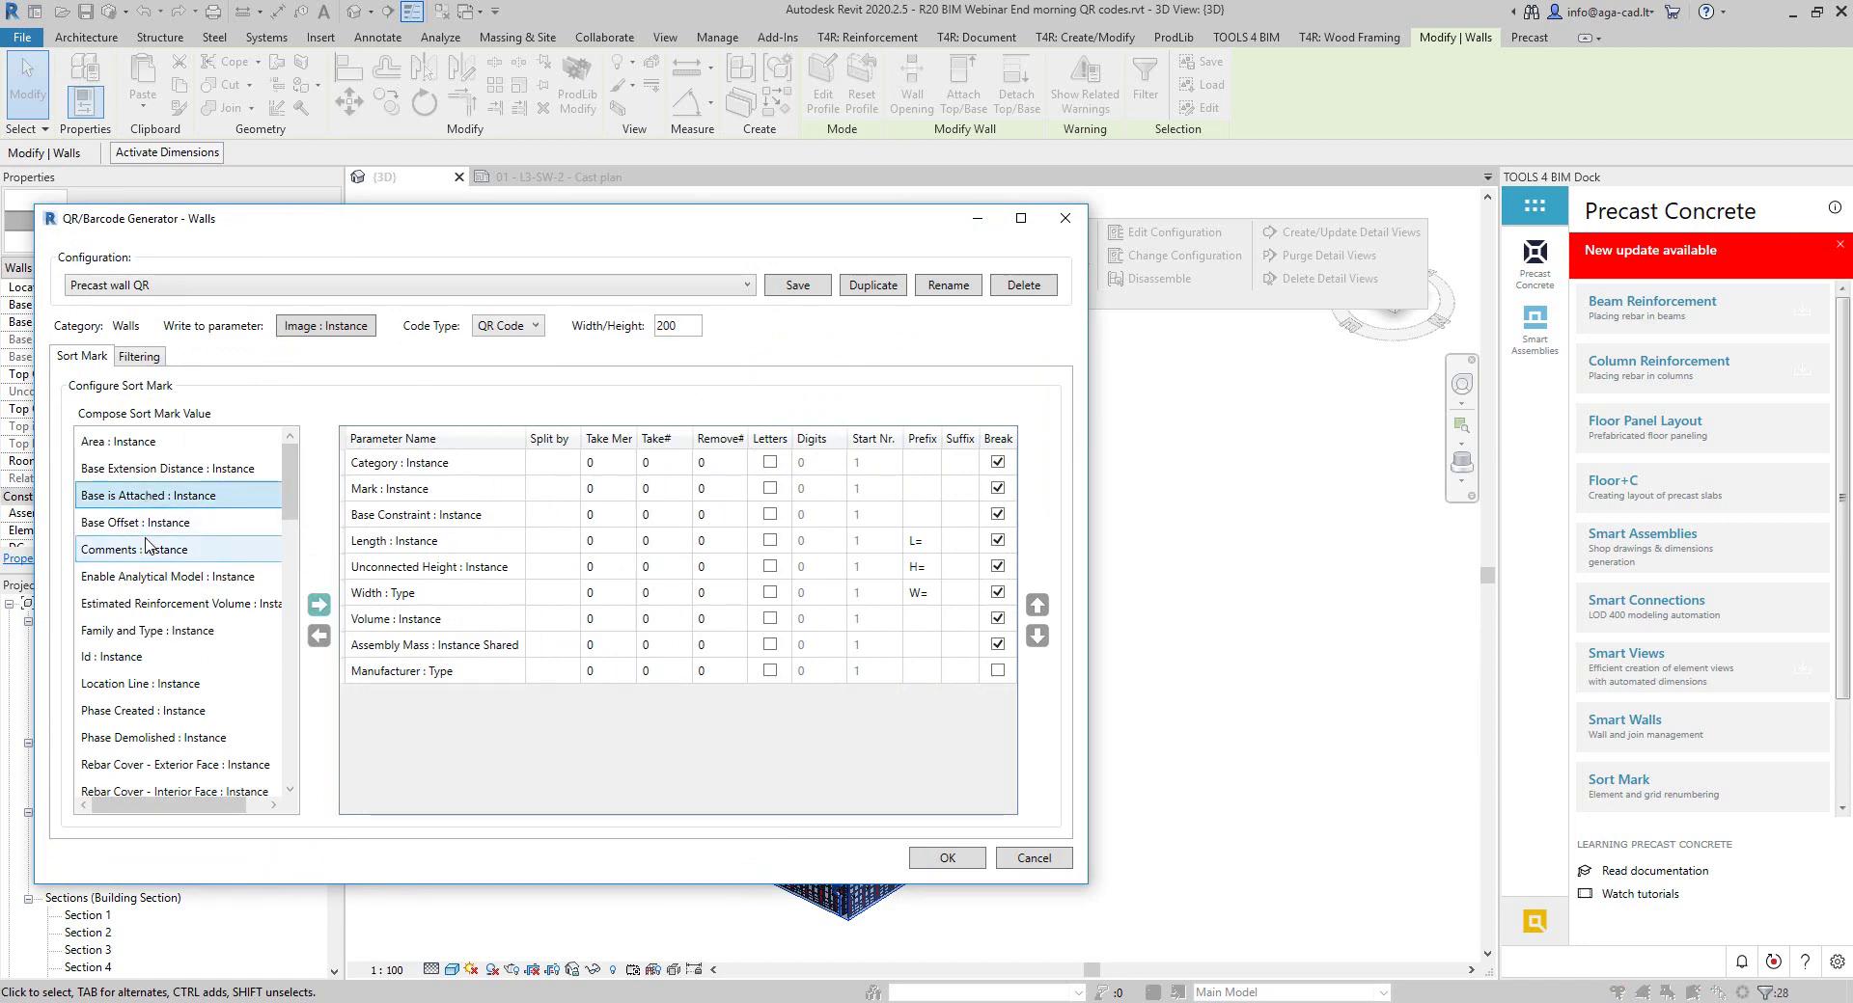
left_click_drag(294, 487, 294, 623)
left_click(136, 657)
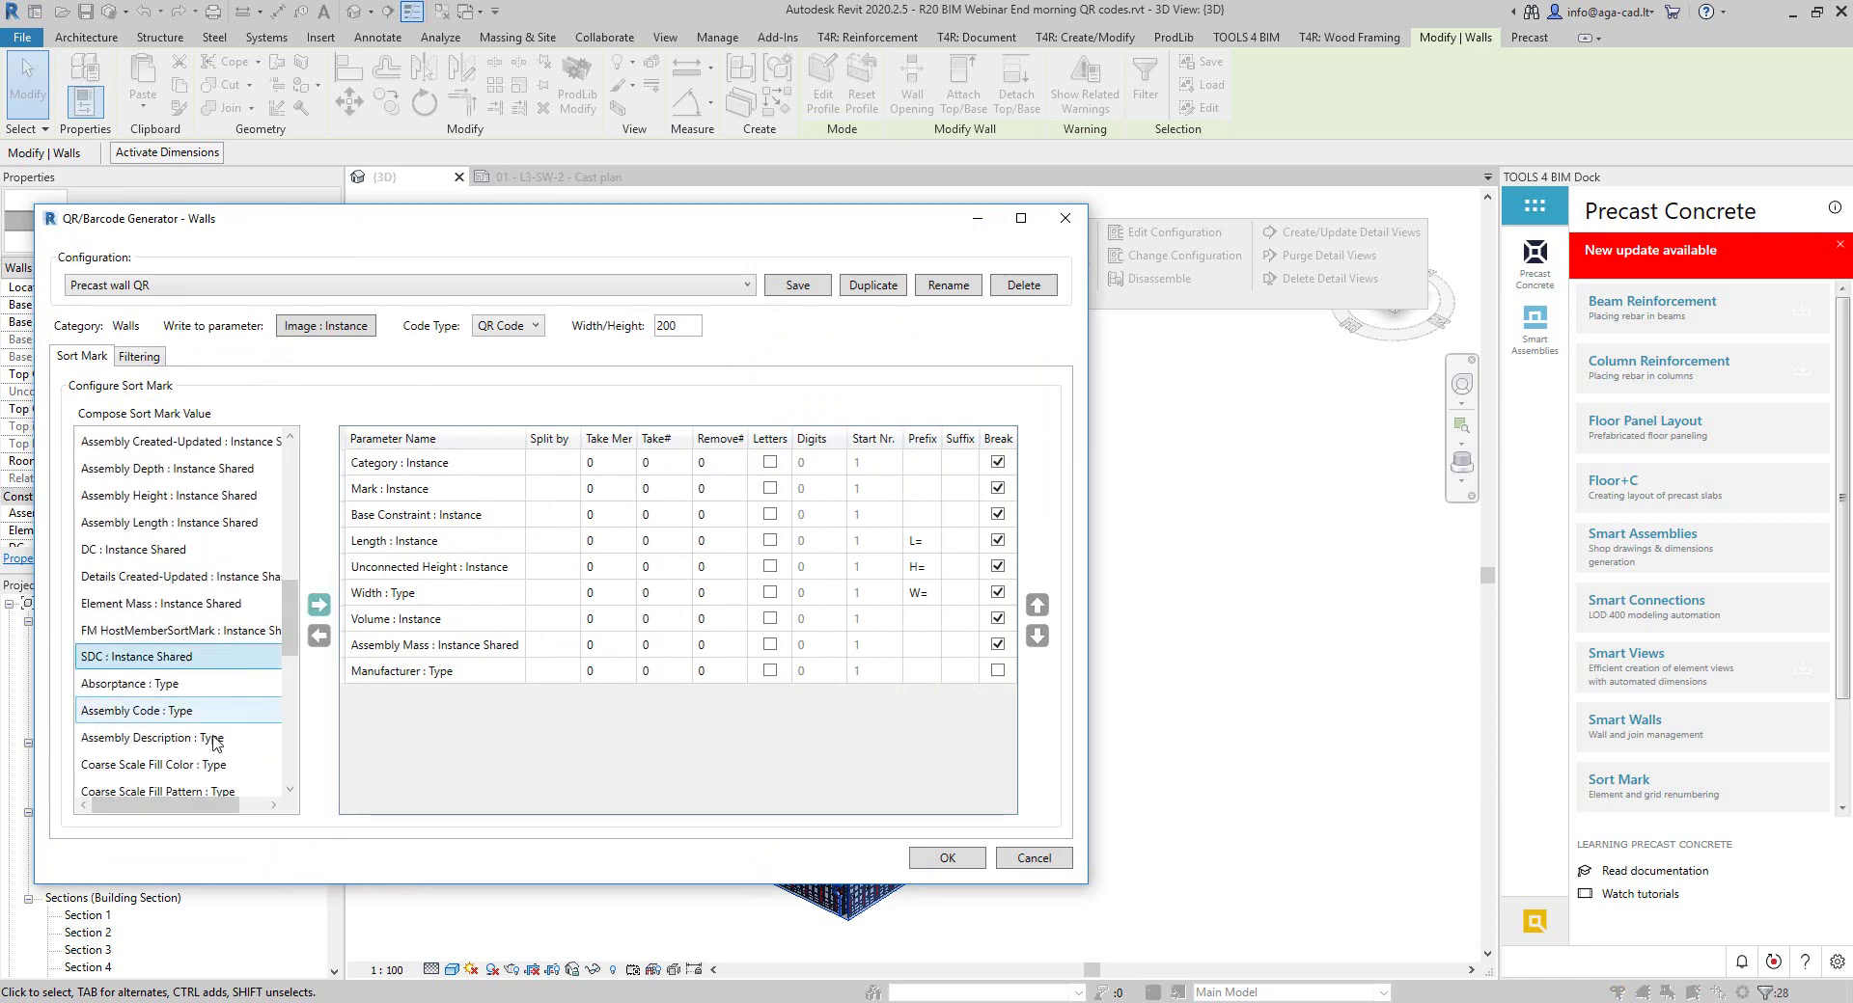
scroll(214, 748, "down", 5)
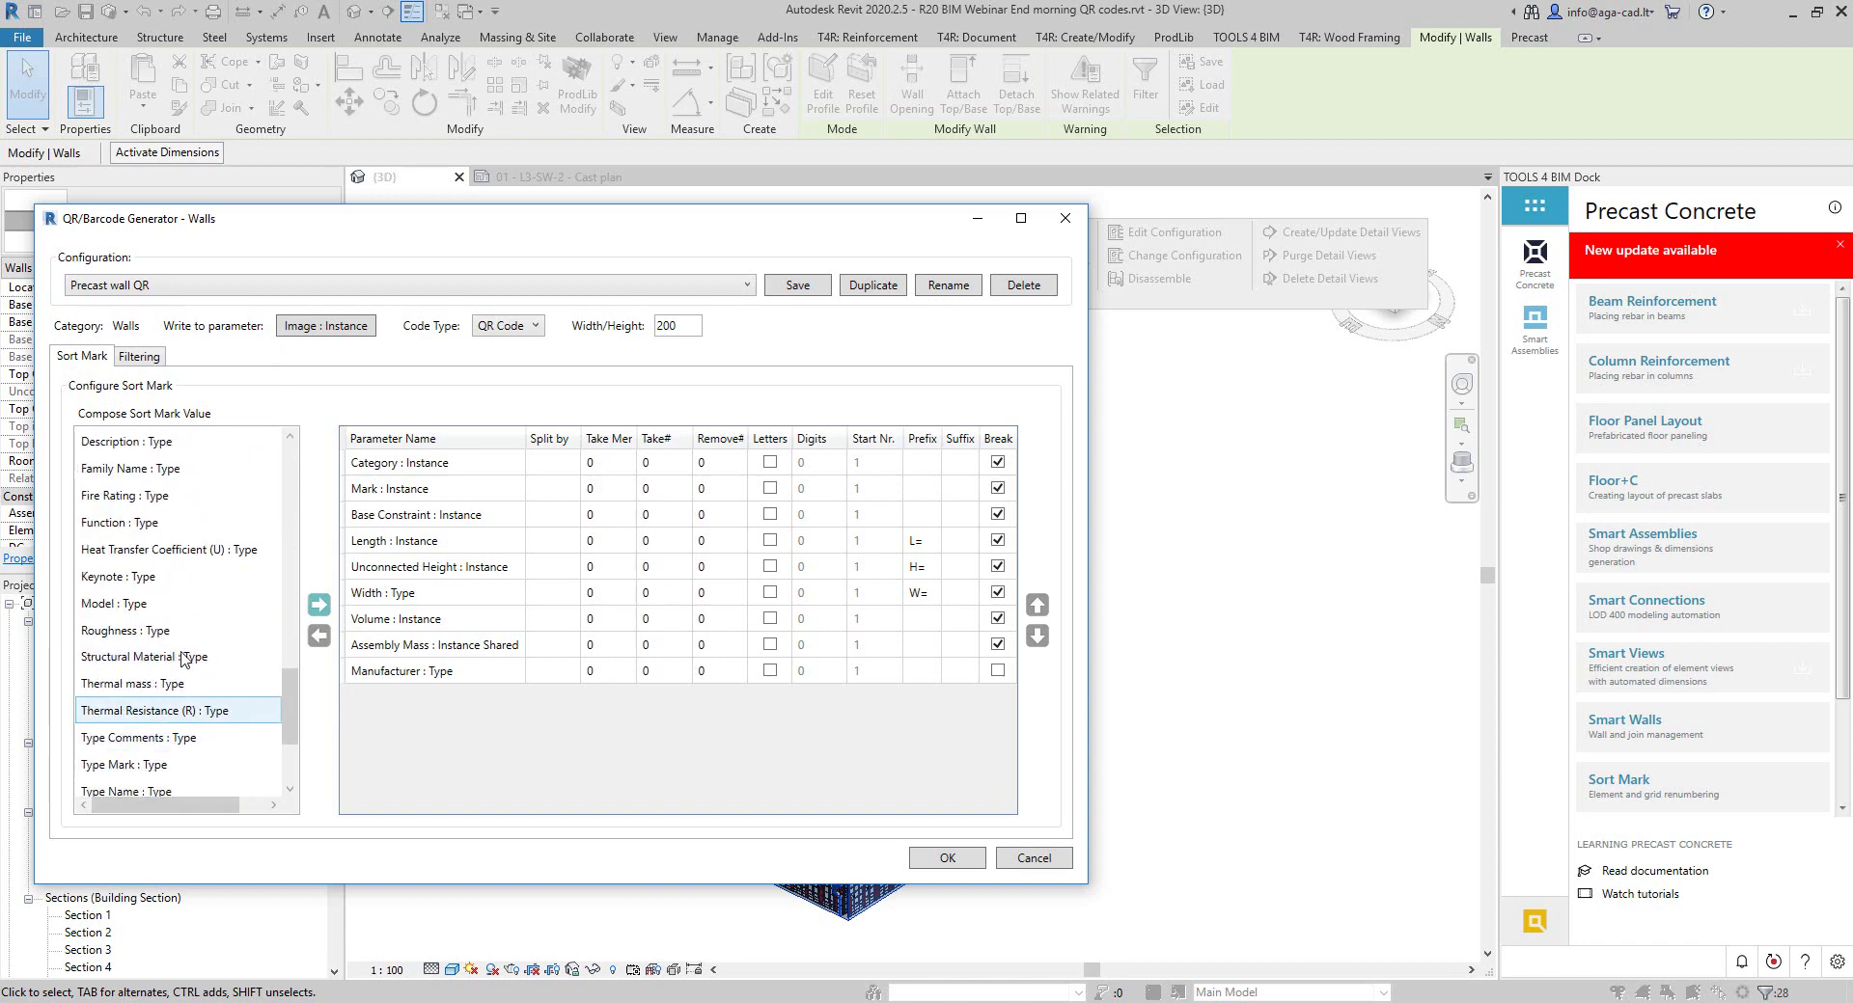
left_click(170, 629)
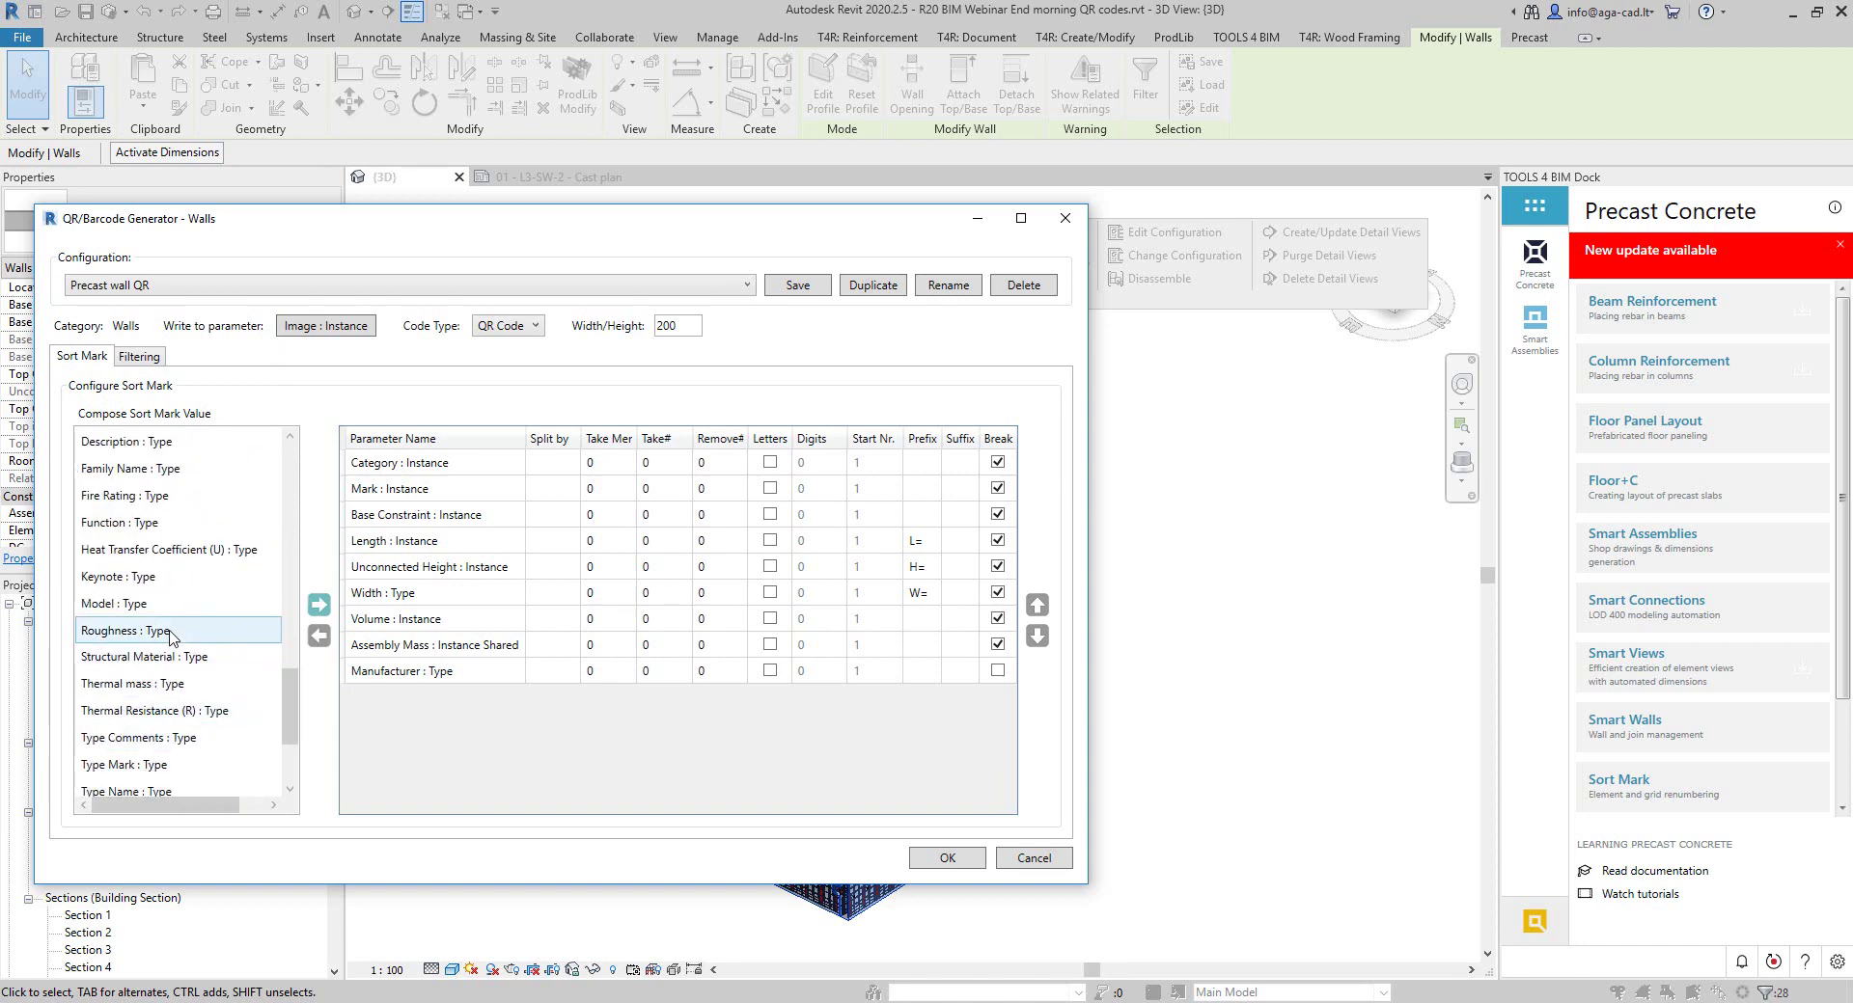
left_click(318, 604)
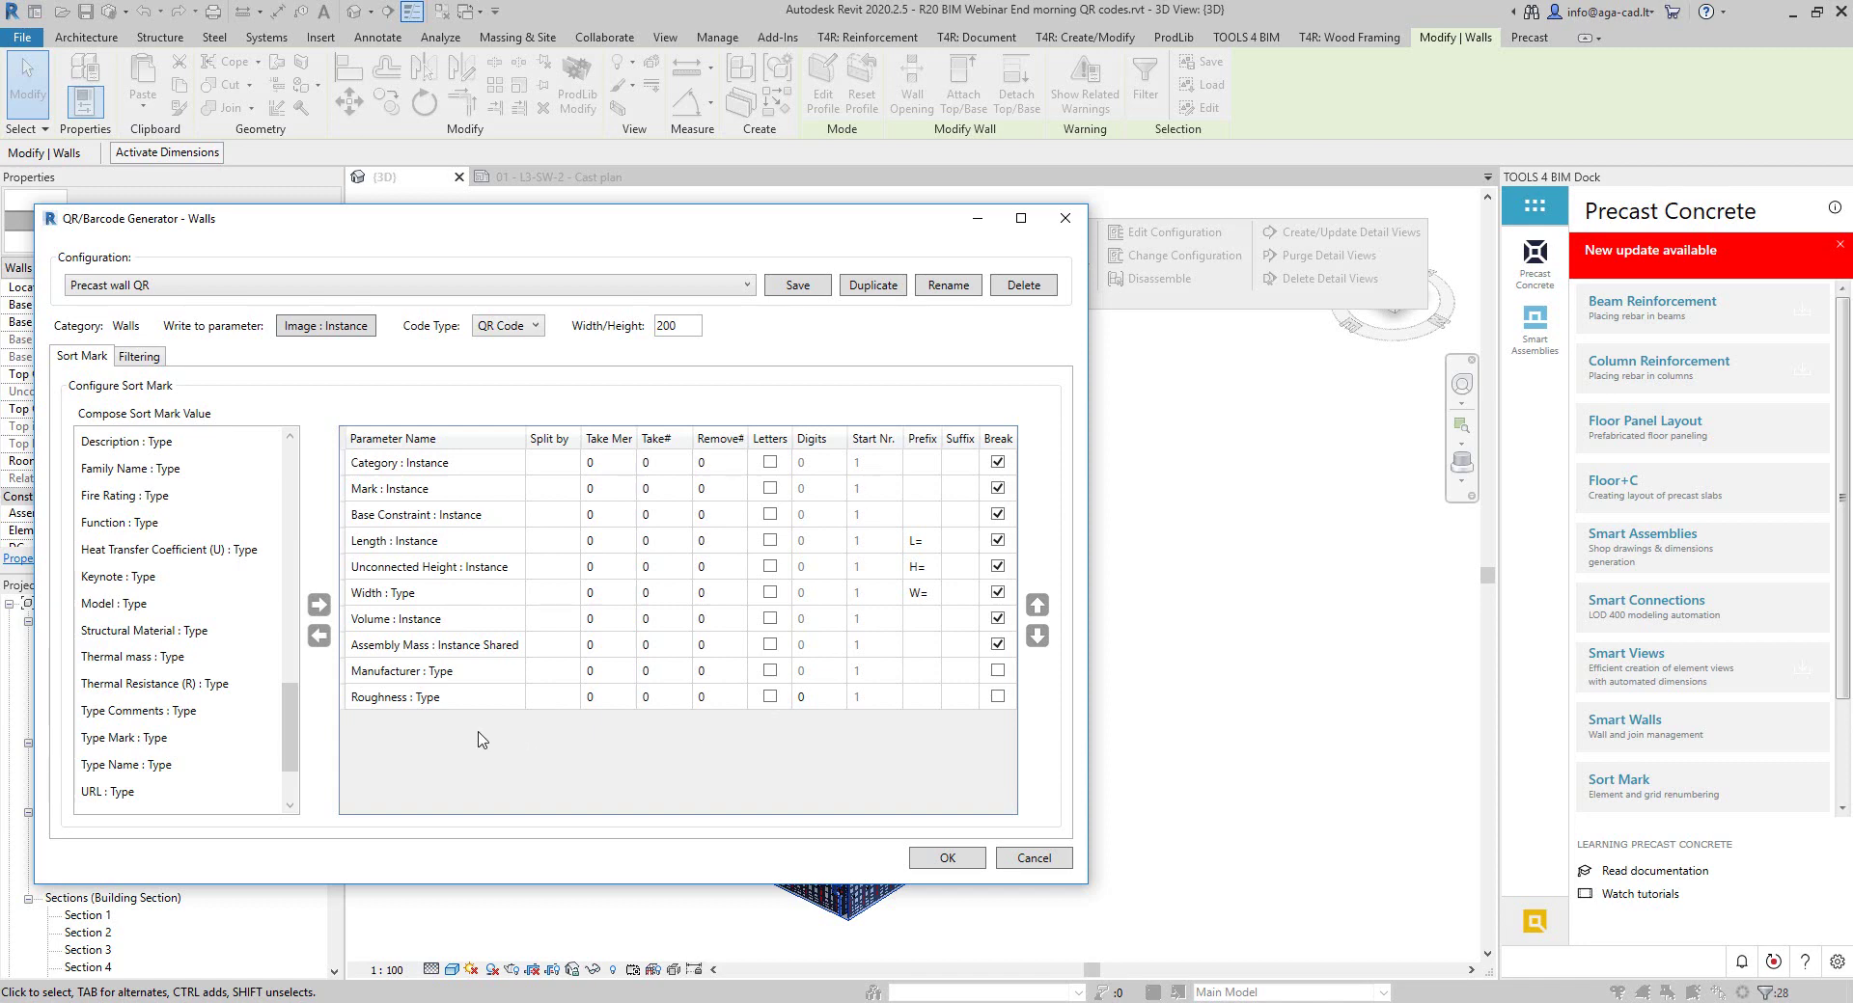
left_click(474, 702)
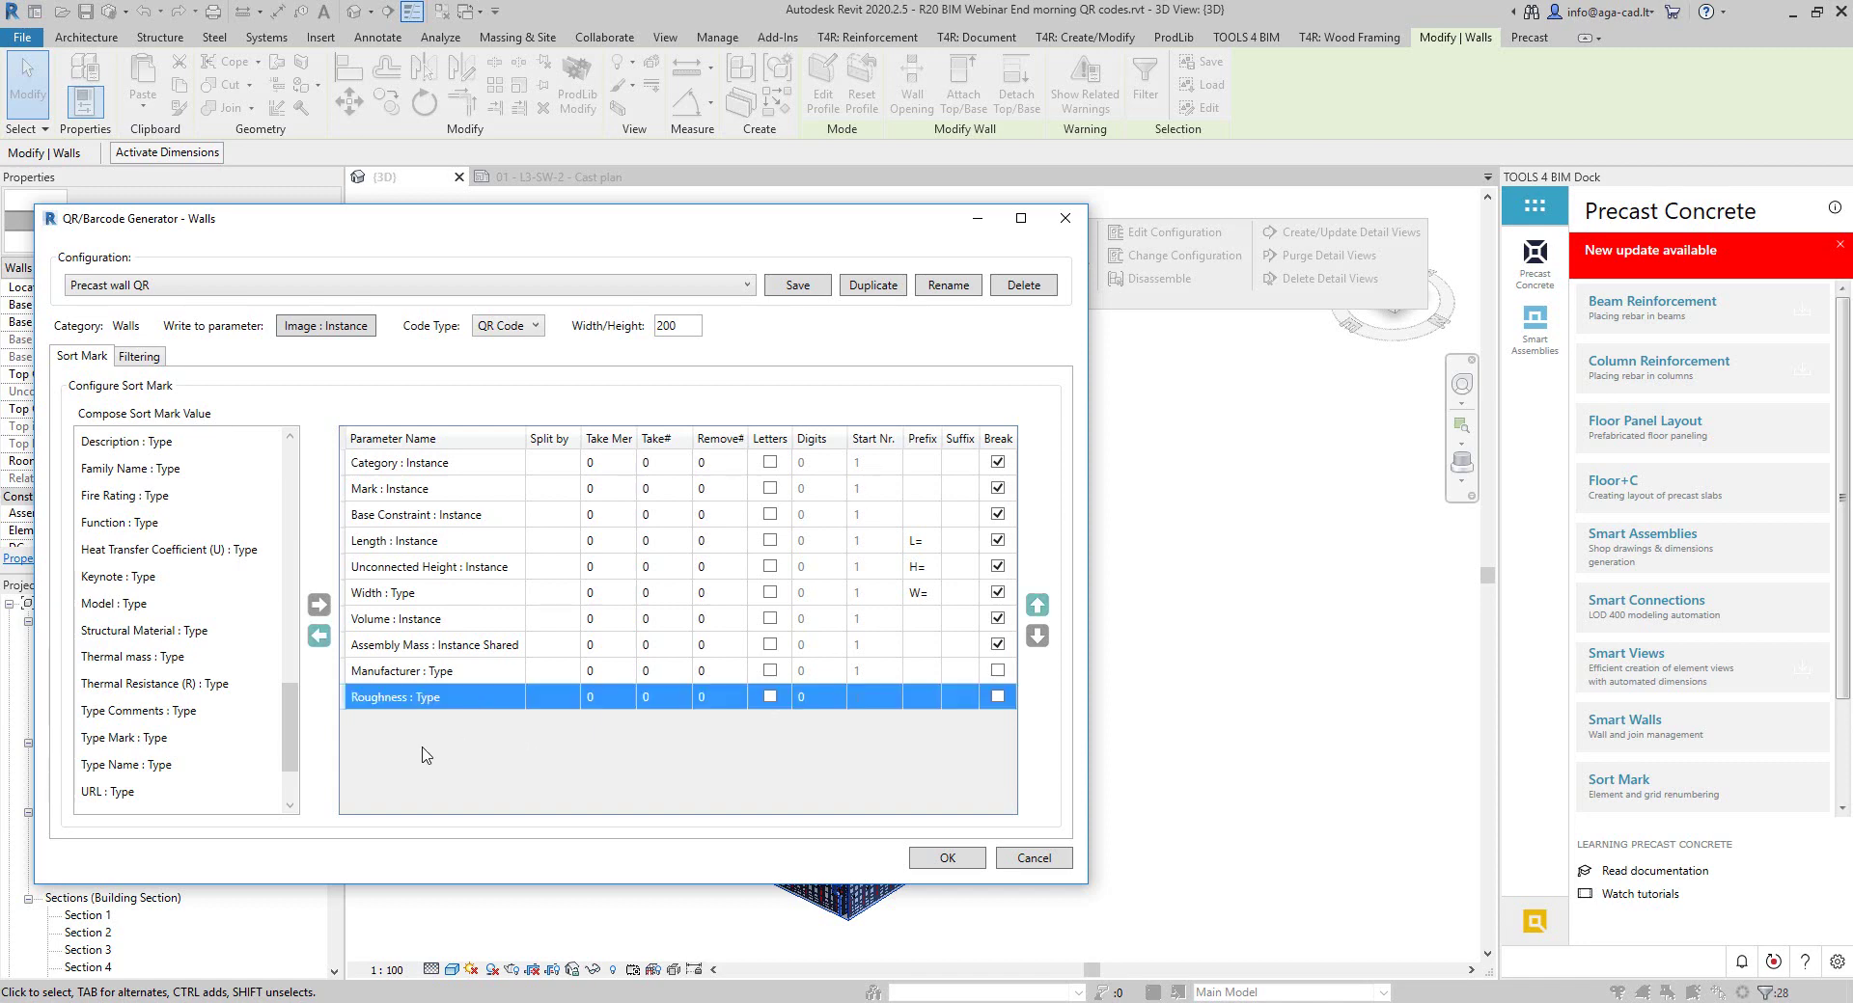
left_click(318, 637)
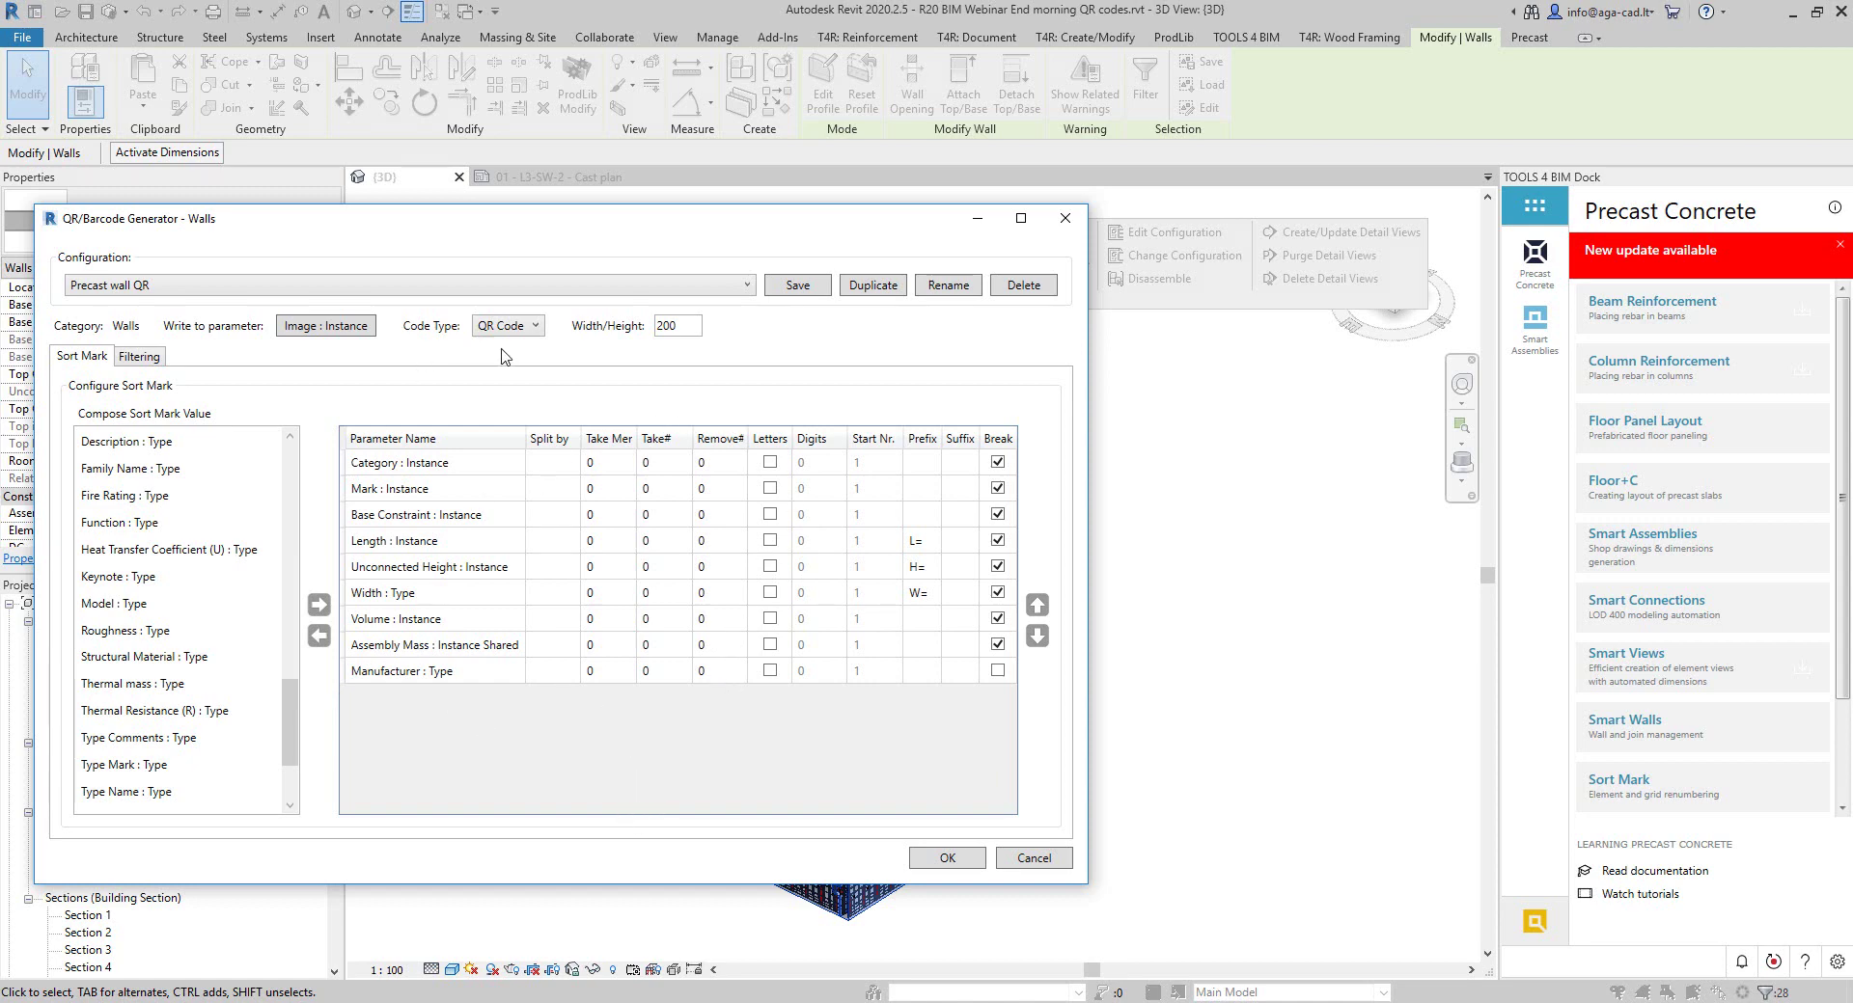
- Keep Width/Height at 200, generate QR codes for all 28 walls, and clear the selection
double_click(679, 324)
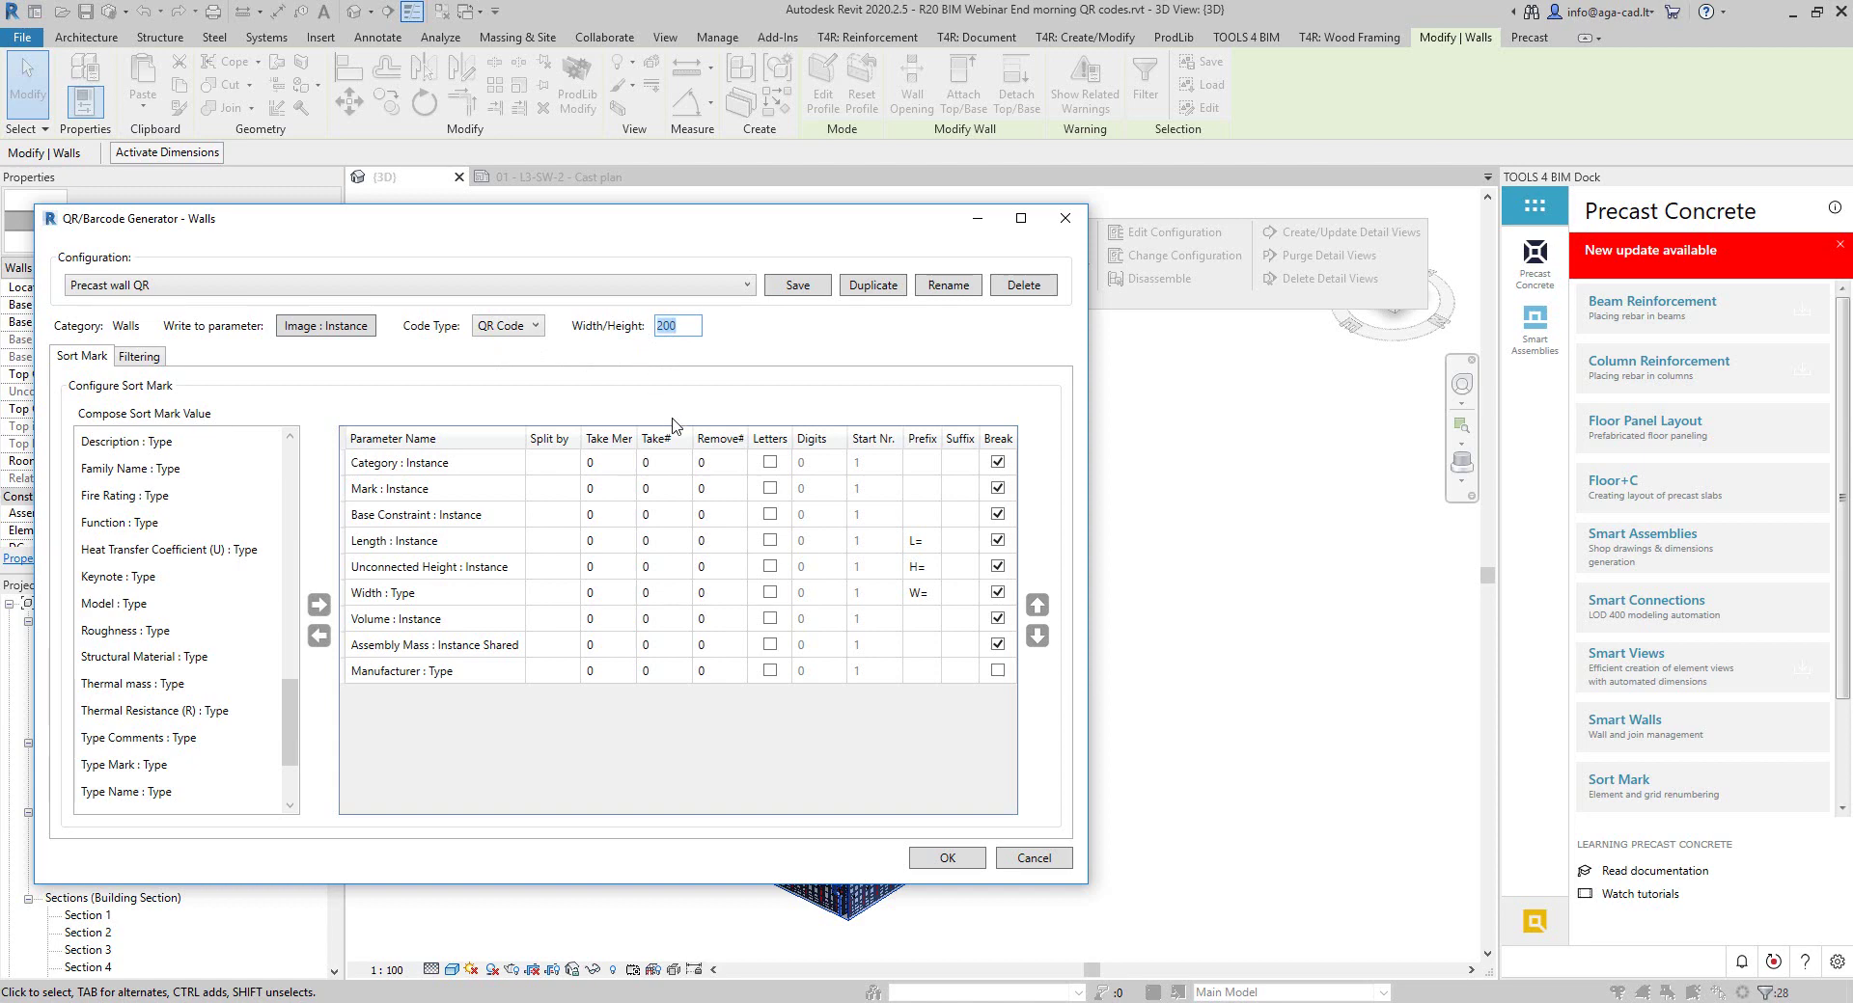
left_click(499, 569)
left_click(930, 544)
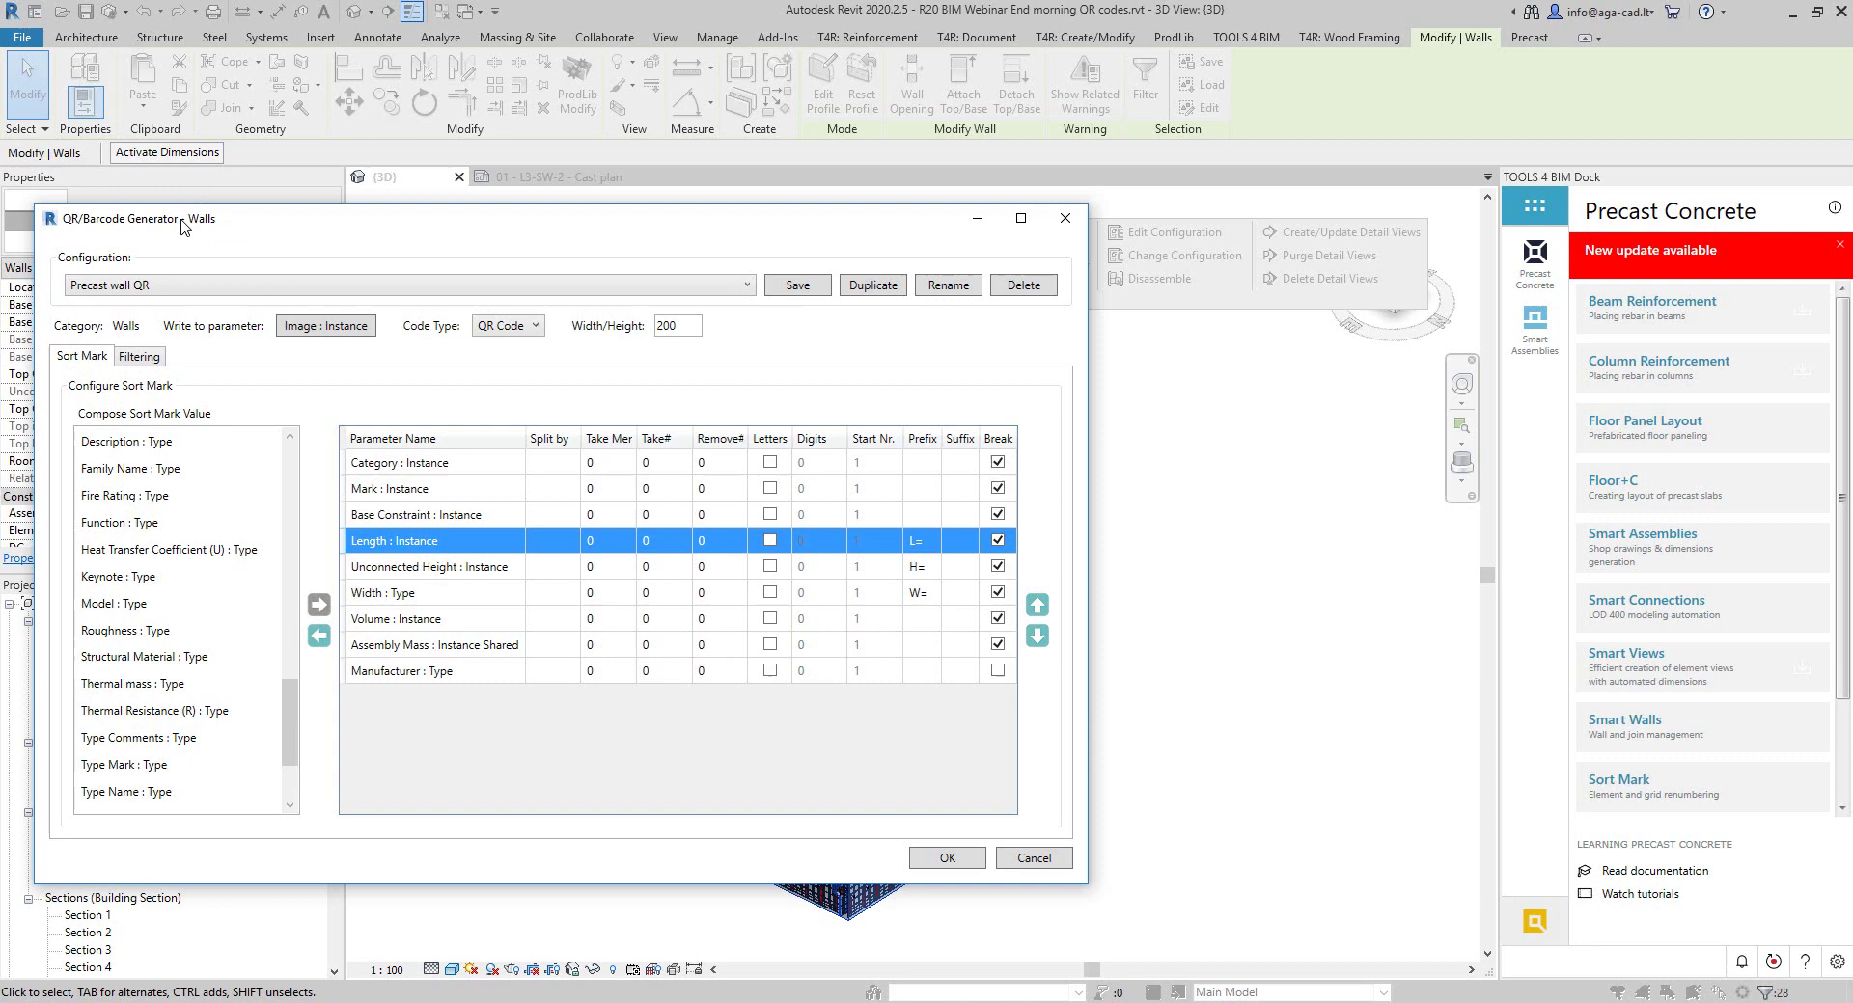
left_click(947, 859)
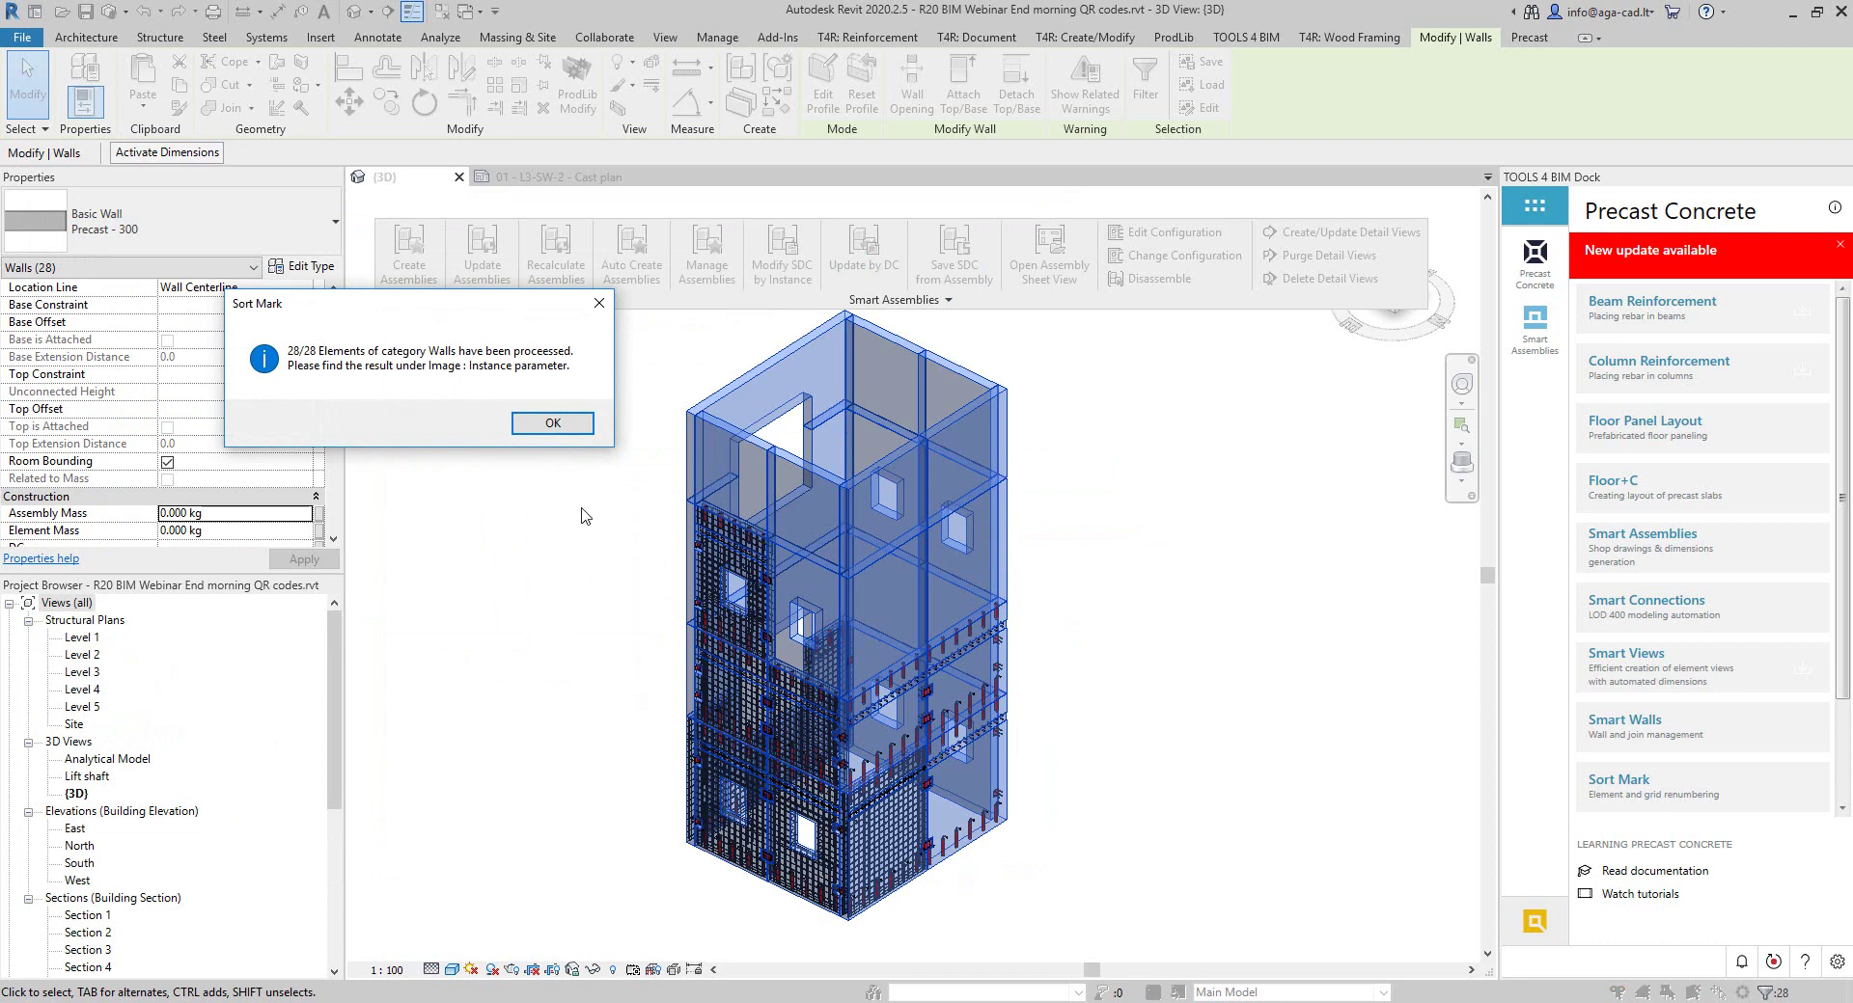
key("Return")
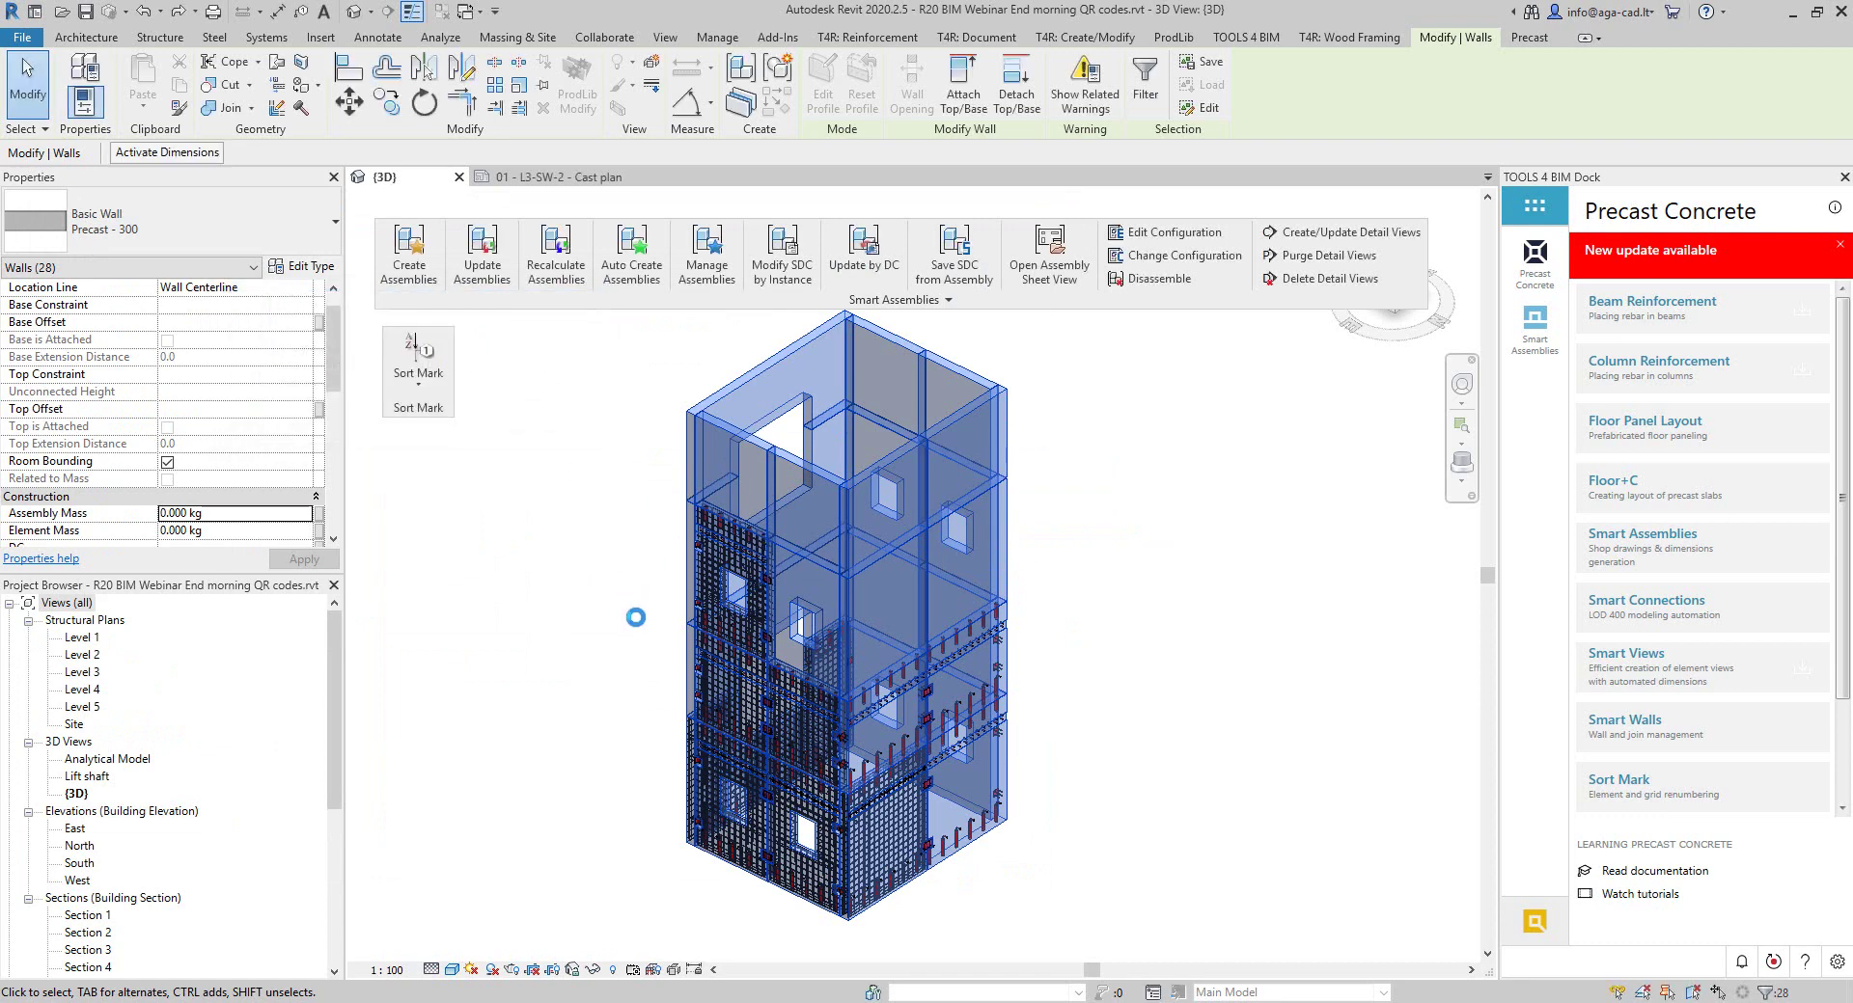
left_click(632, 642)
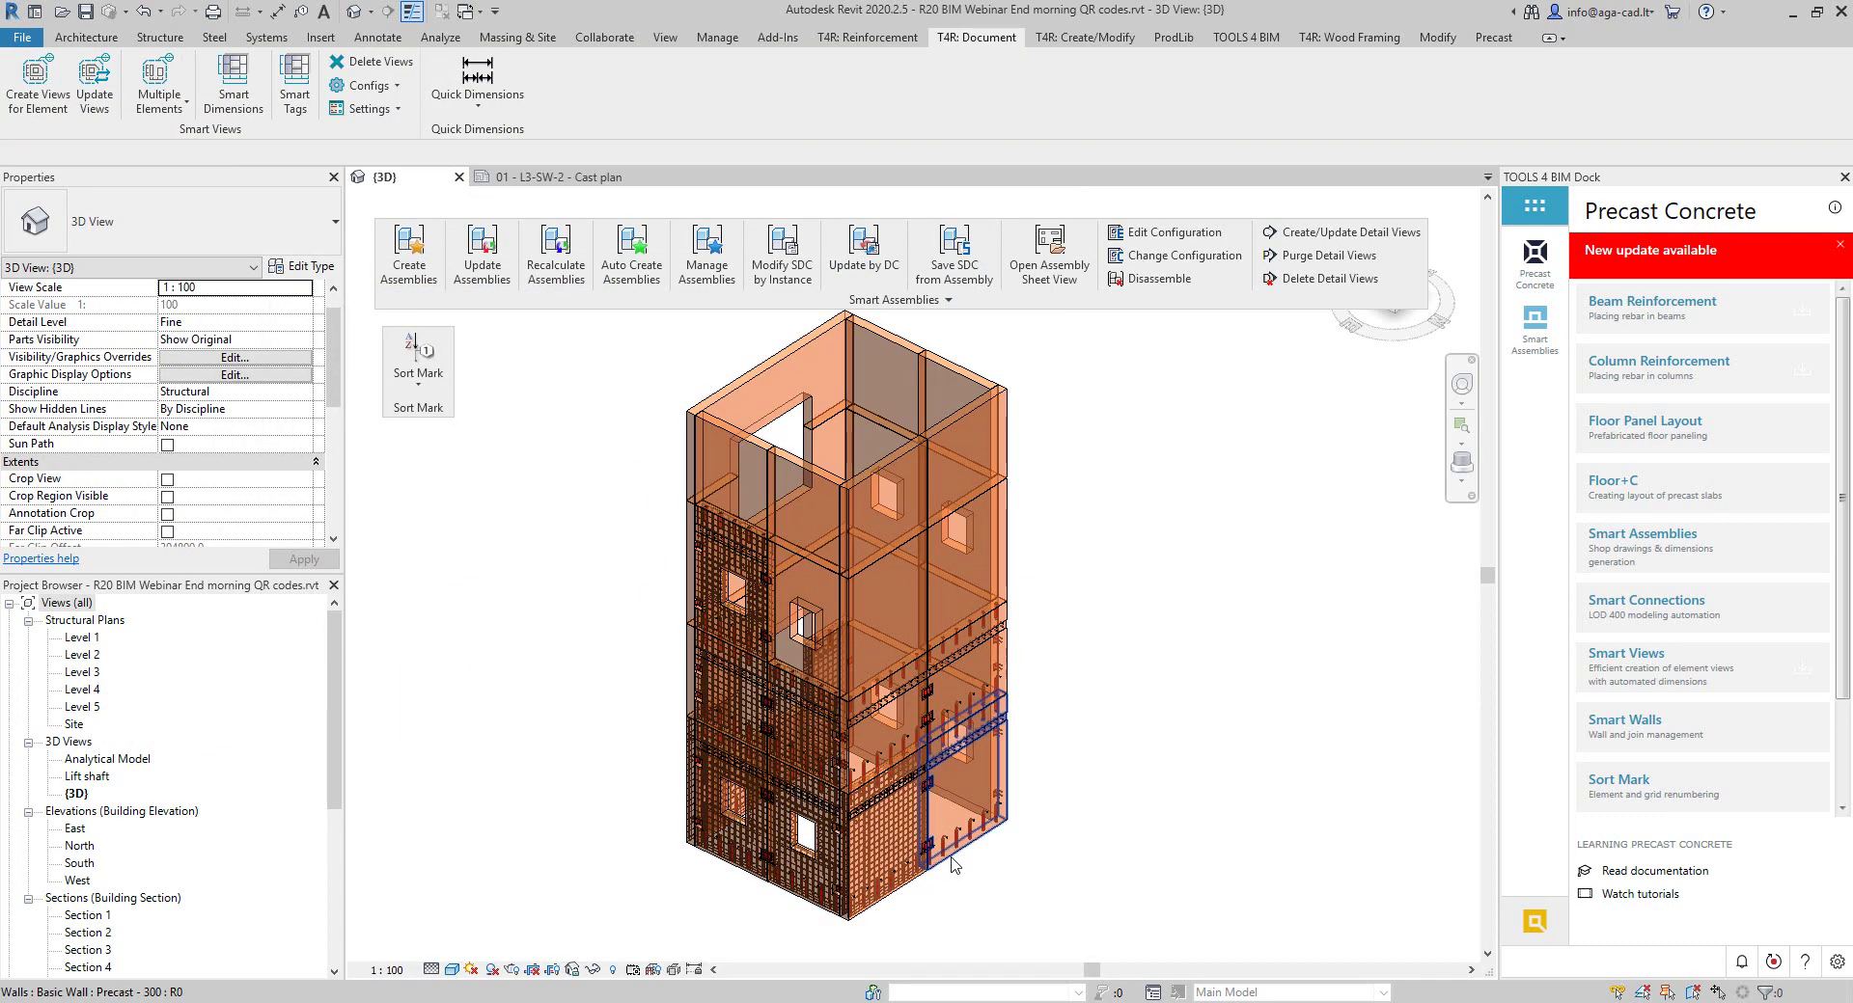
left_click(952, 865)
scroll(214, 430, "down", 3)
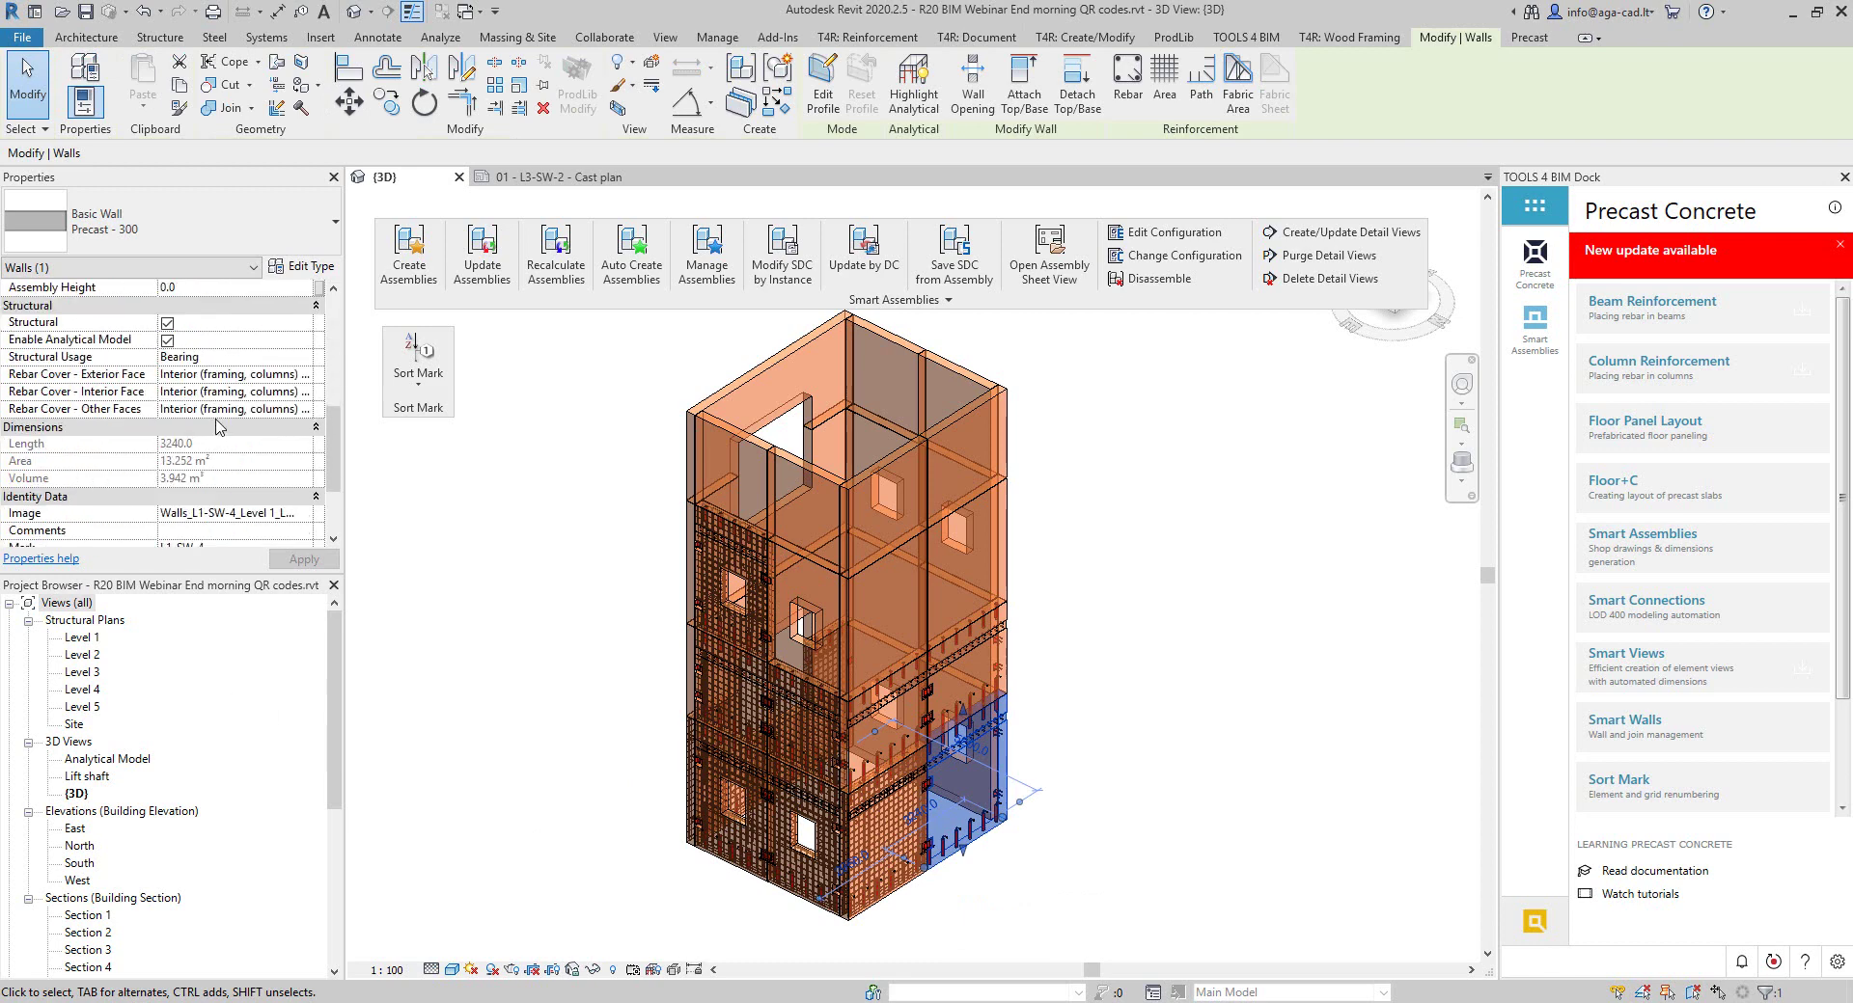
scroll(216, 427, "down", 3)
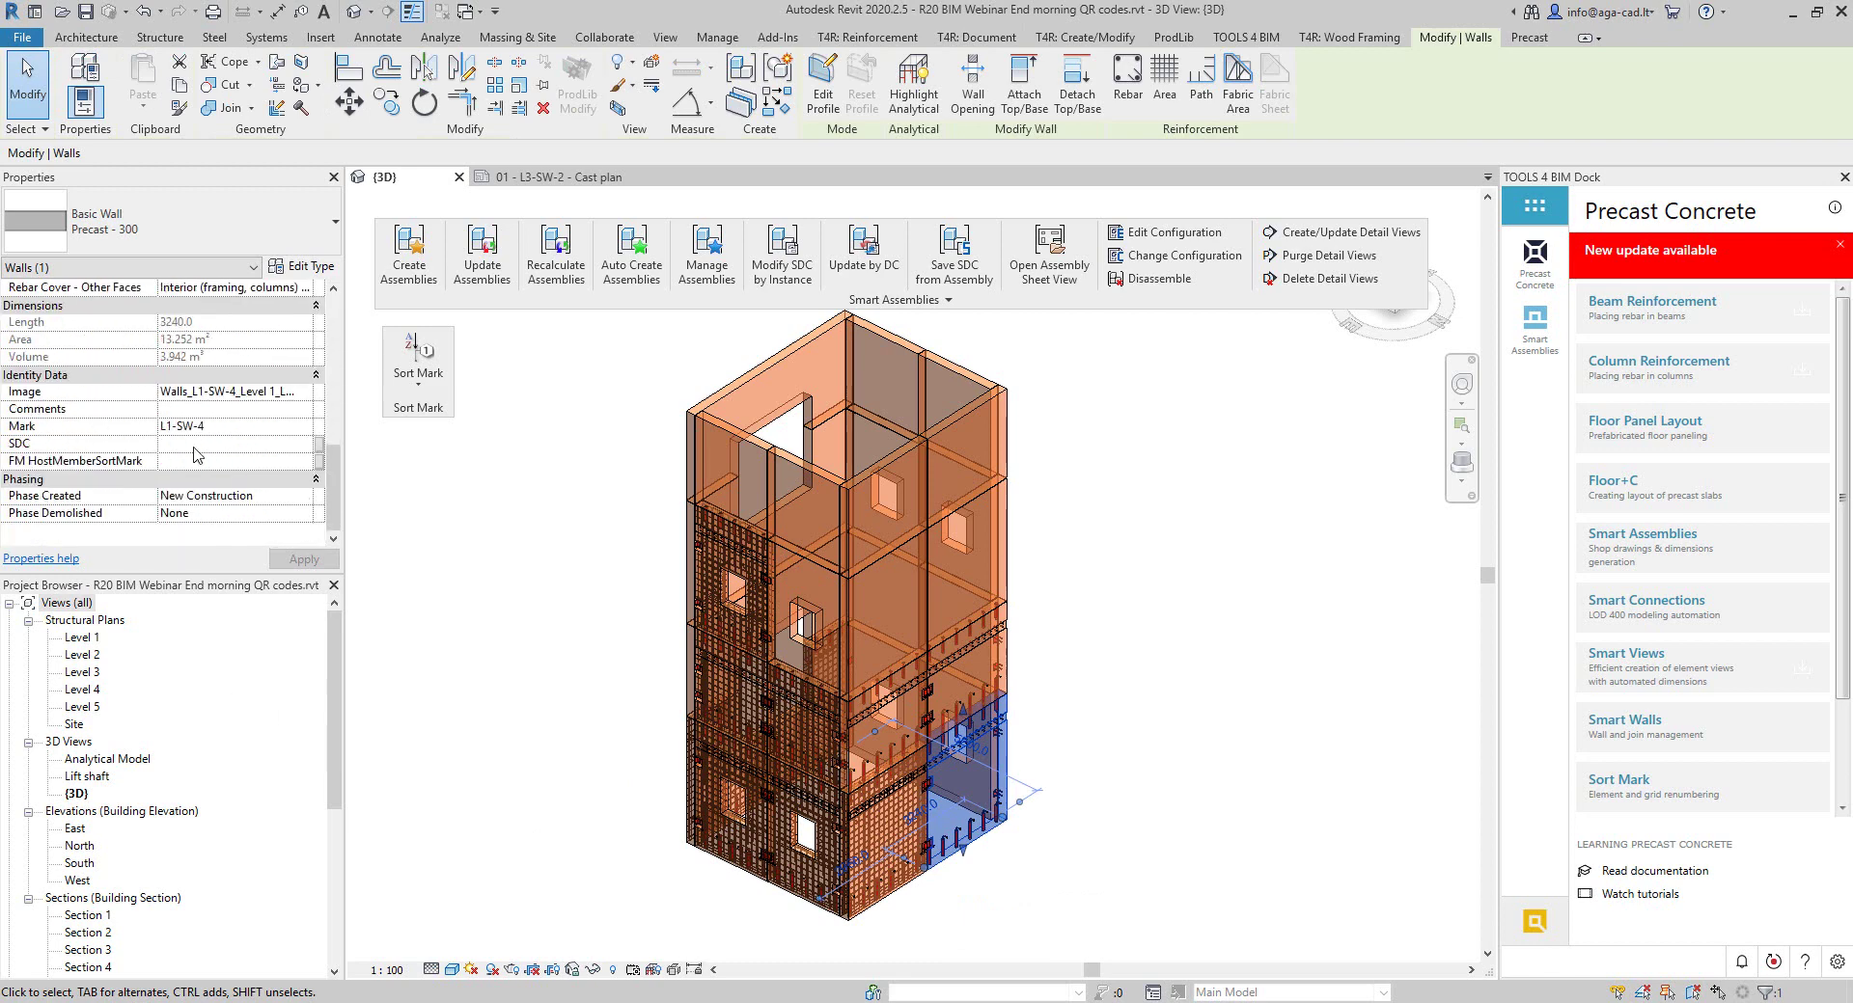
left_click(229, 394)
left_click(304, 392)
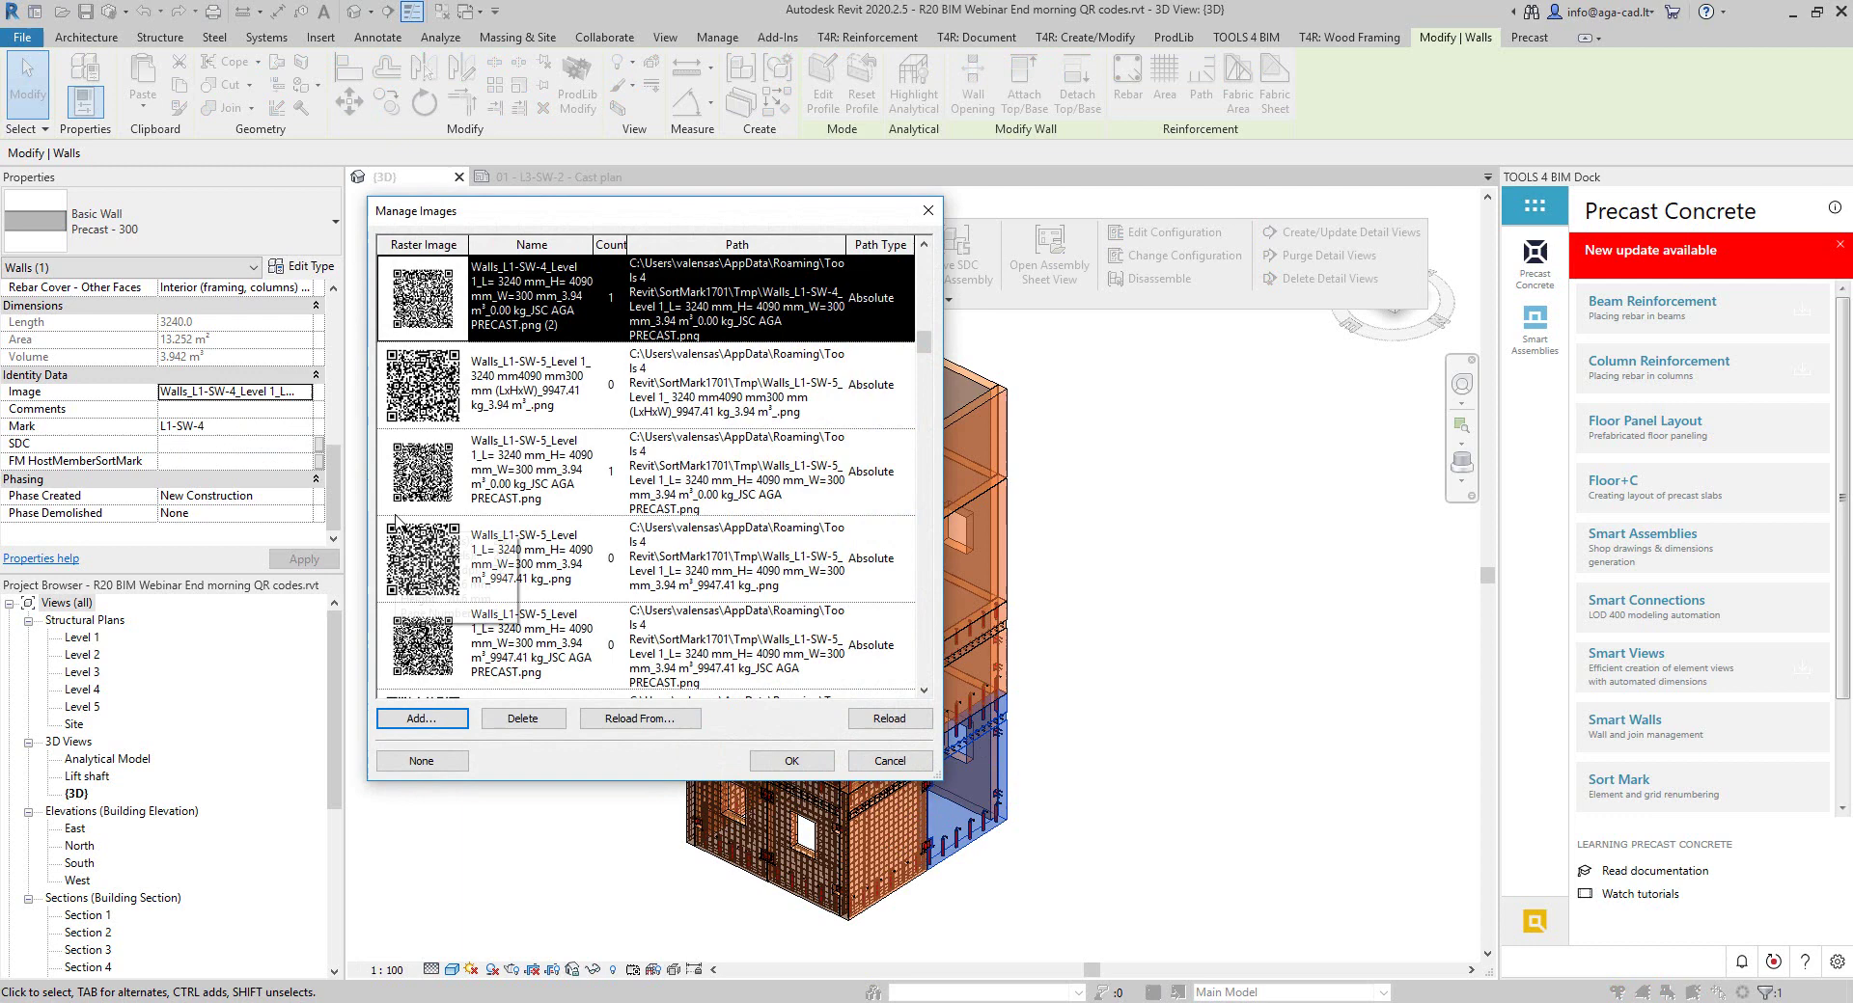
left_click(432, 396)
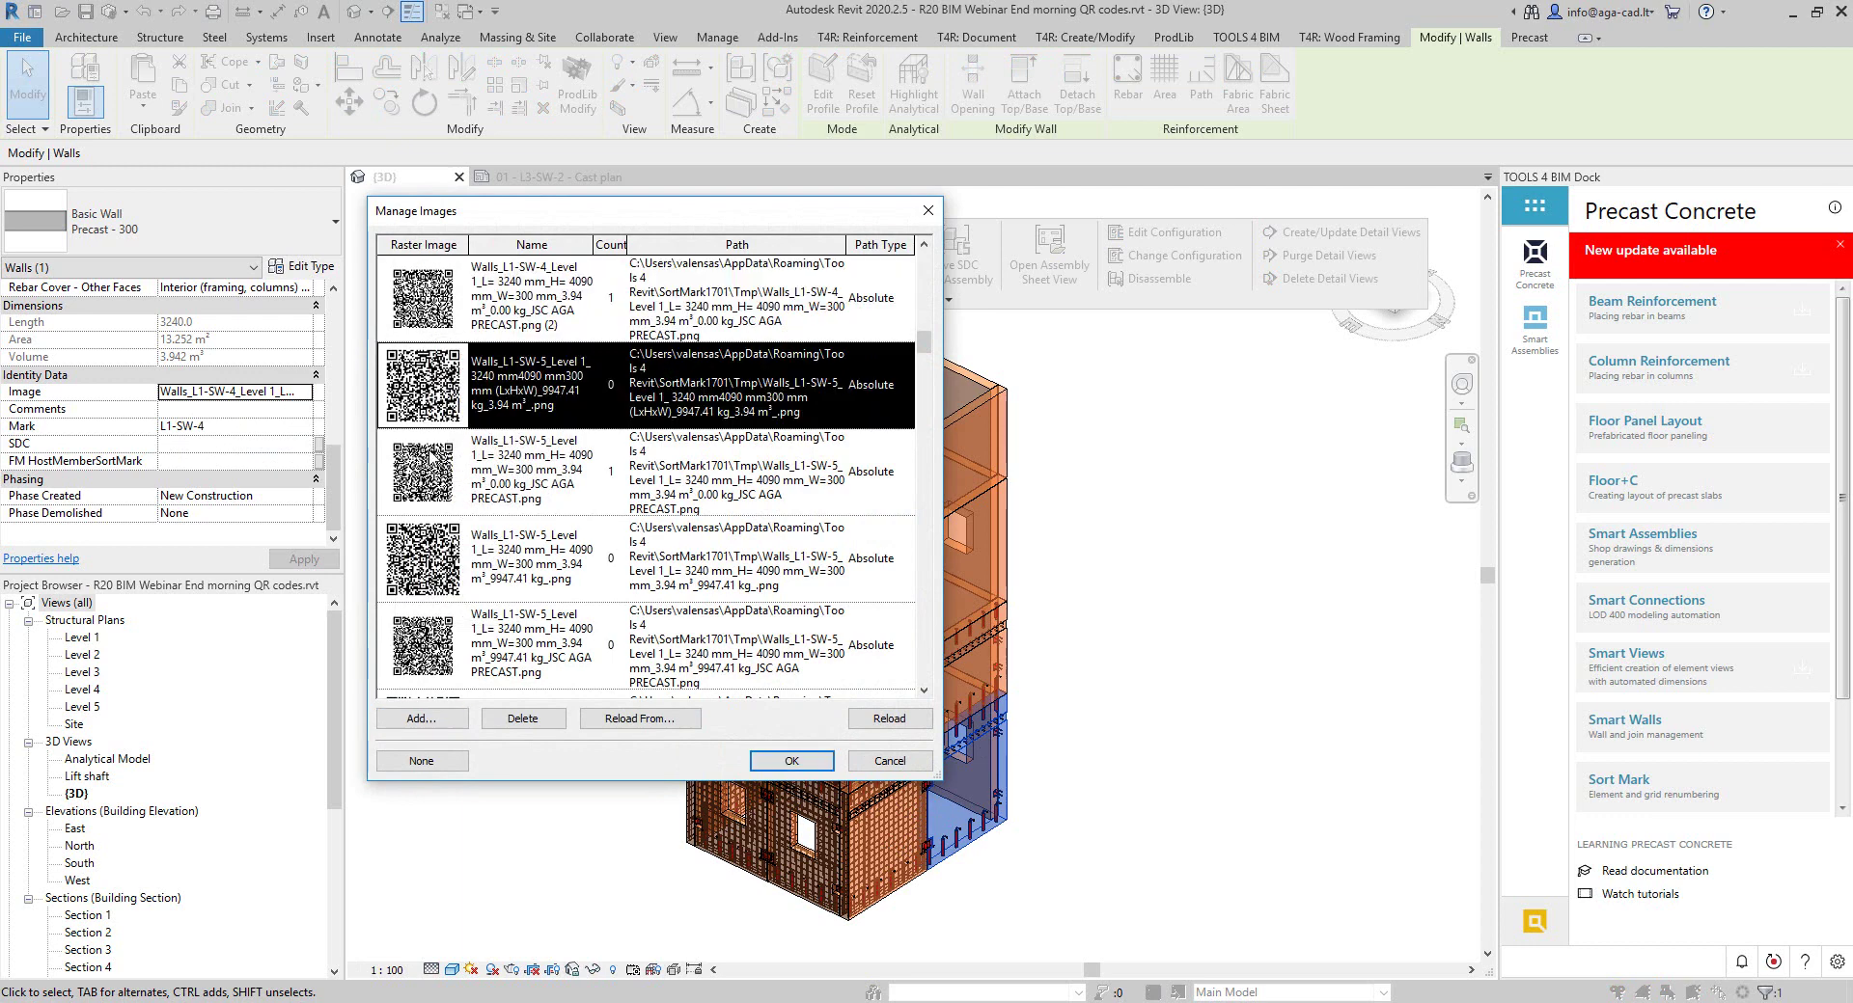
left_click(425, 489)
scroll(515, 443, "down", 6)
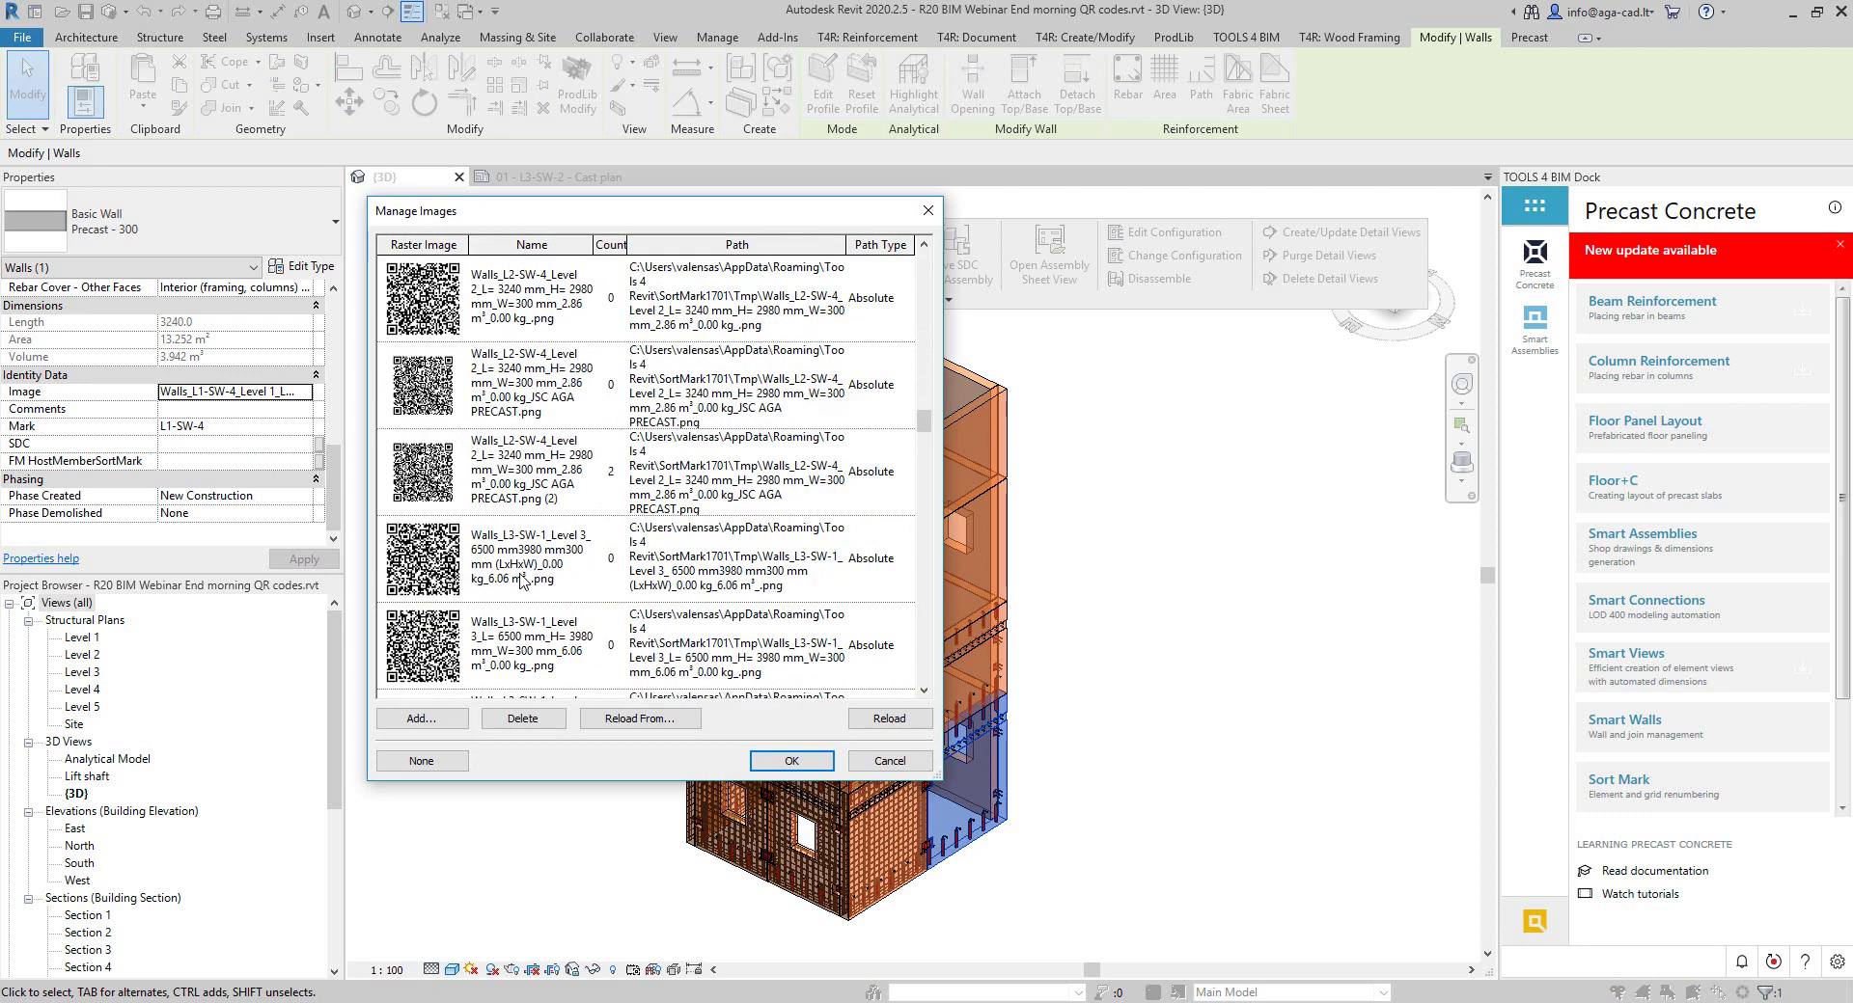
left_click(889, 762)
left_click(1110, 856)
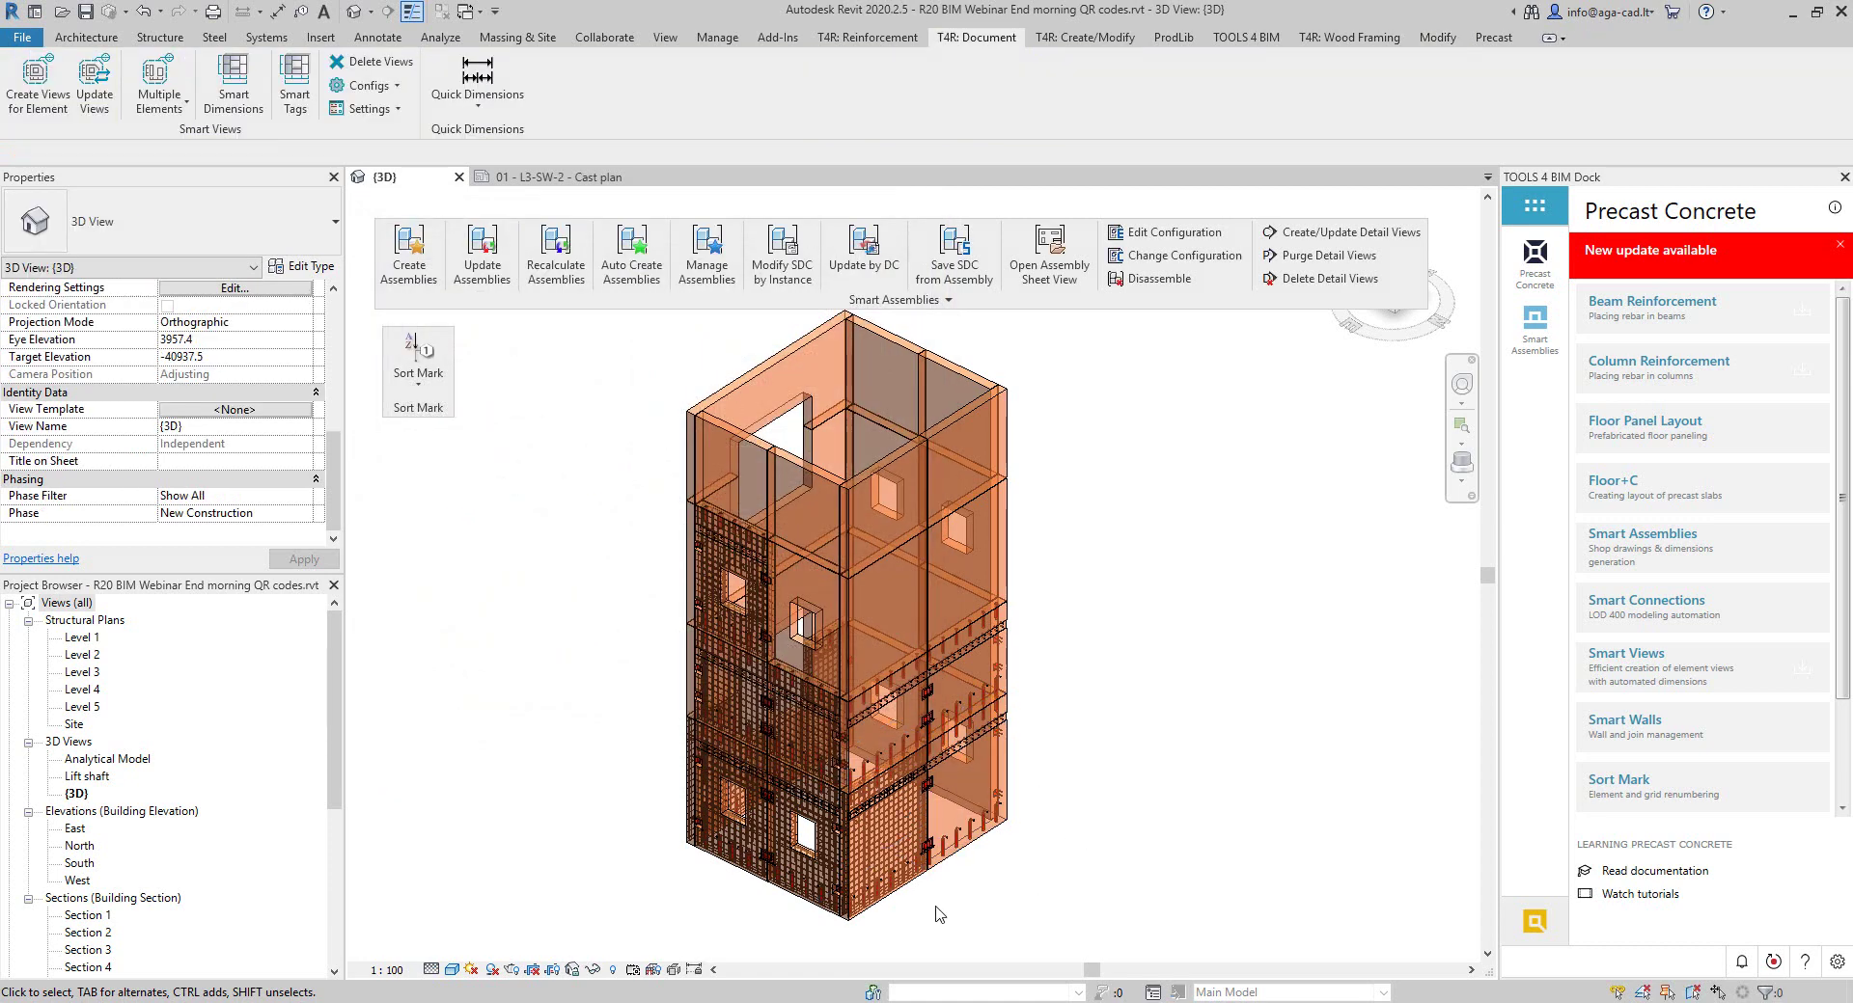
- Select four precast wall panels and launch Create Assemblies with the Wall with QR code configuration
scroll(754, 886, "up", 5)
left_click(755, 886)
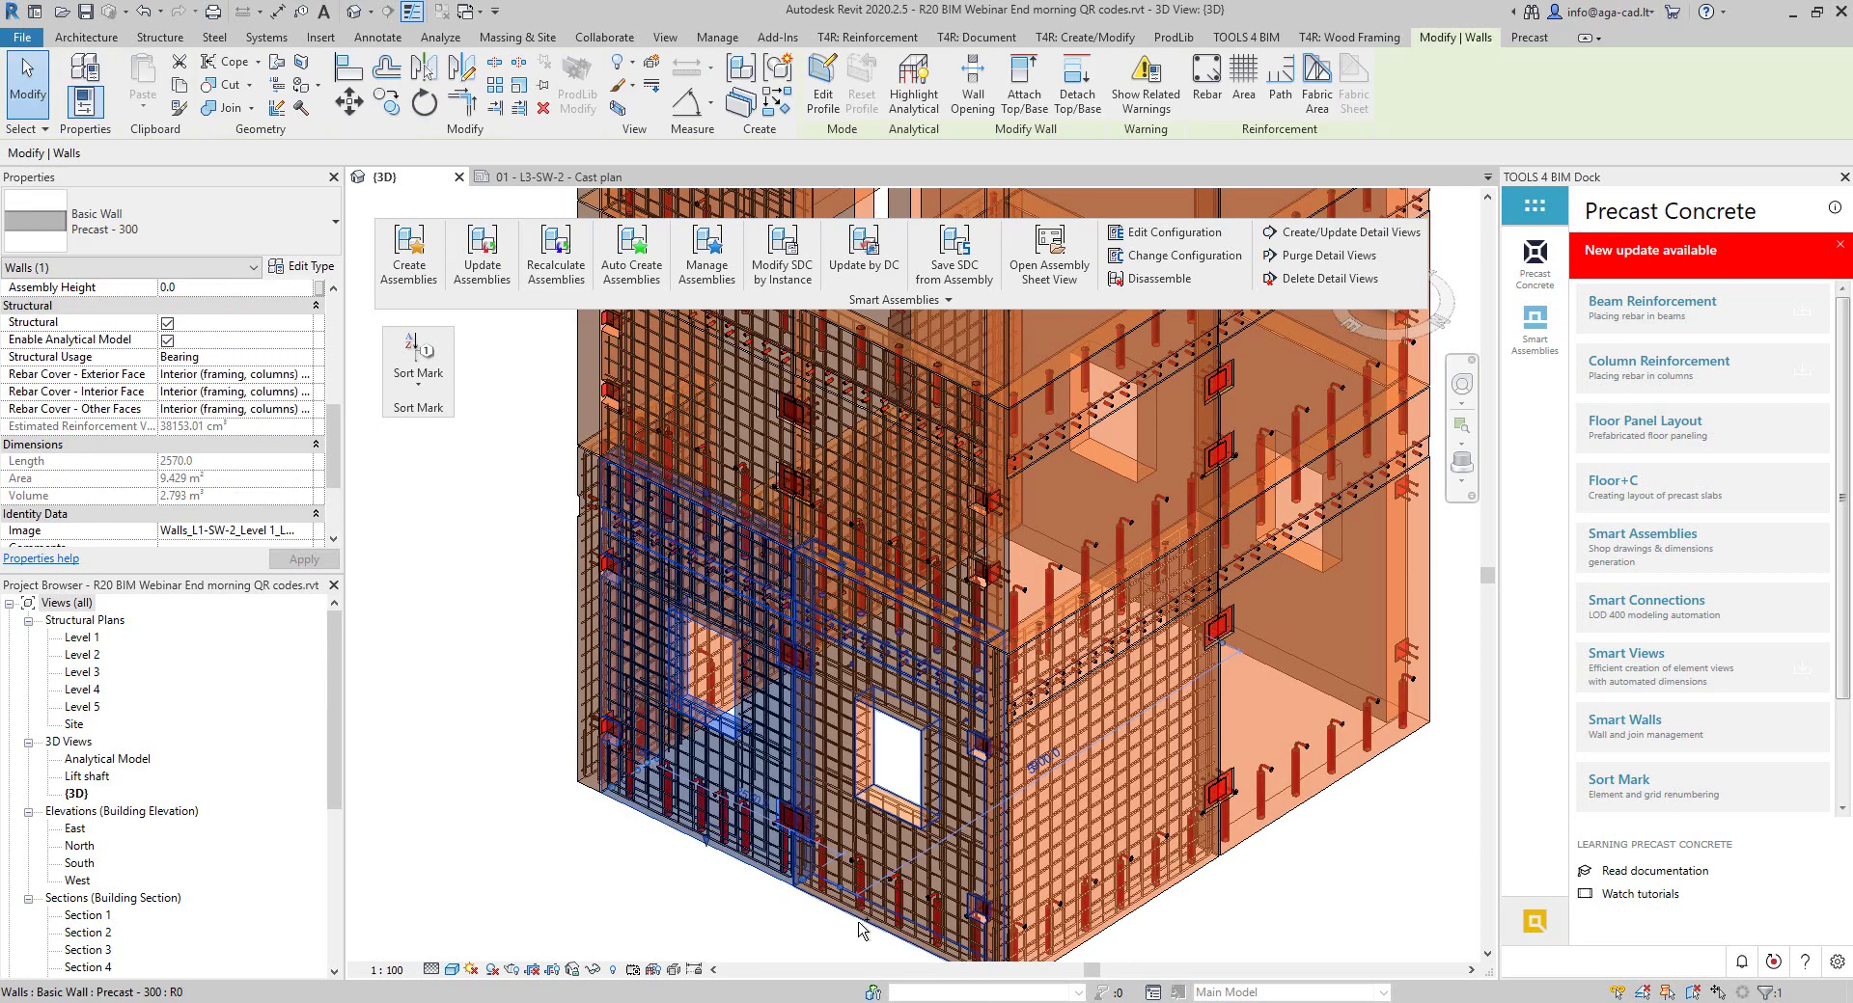
left_click(1119, 948, "ctrl")
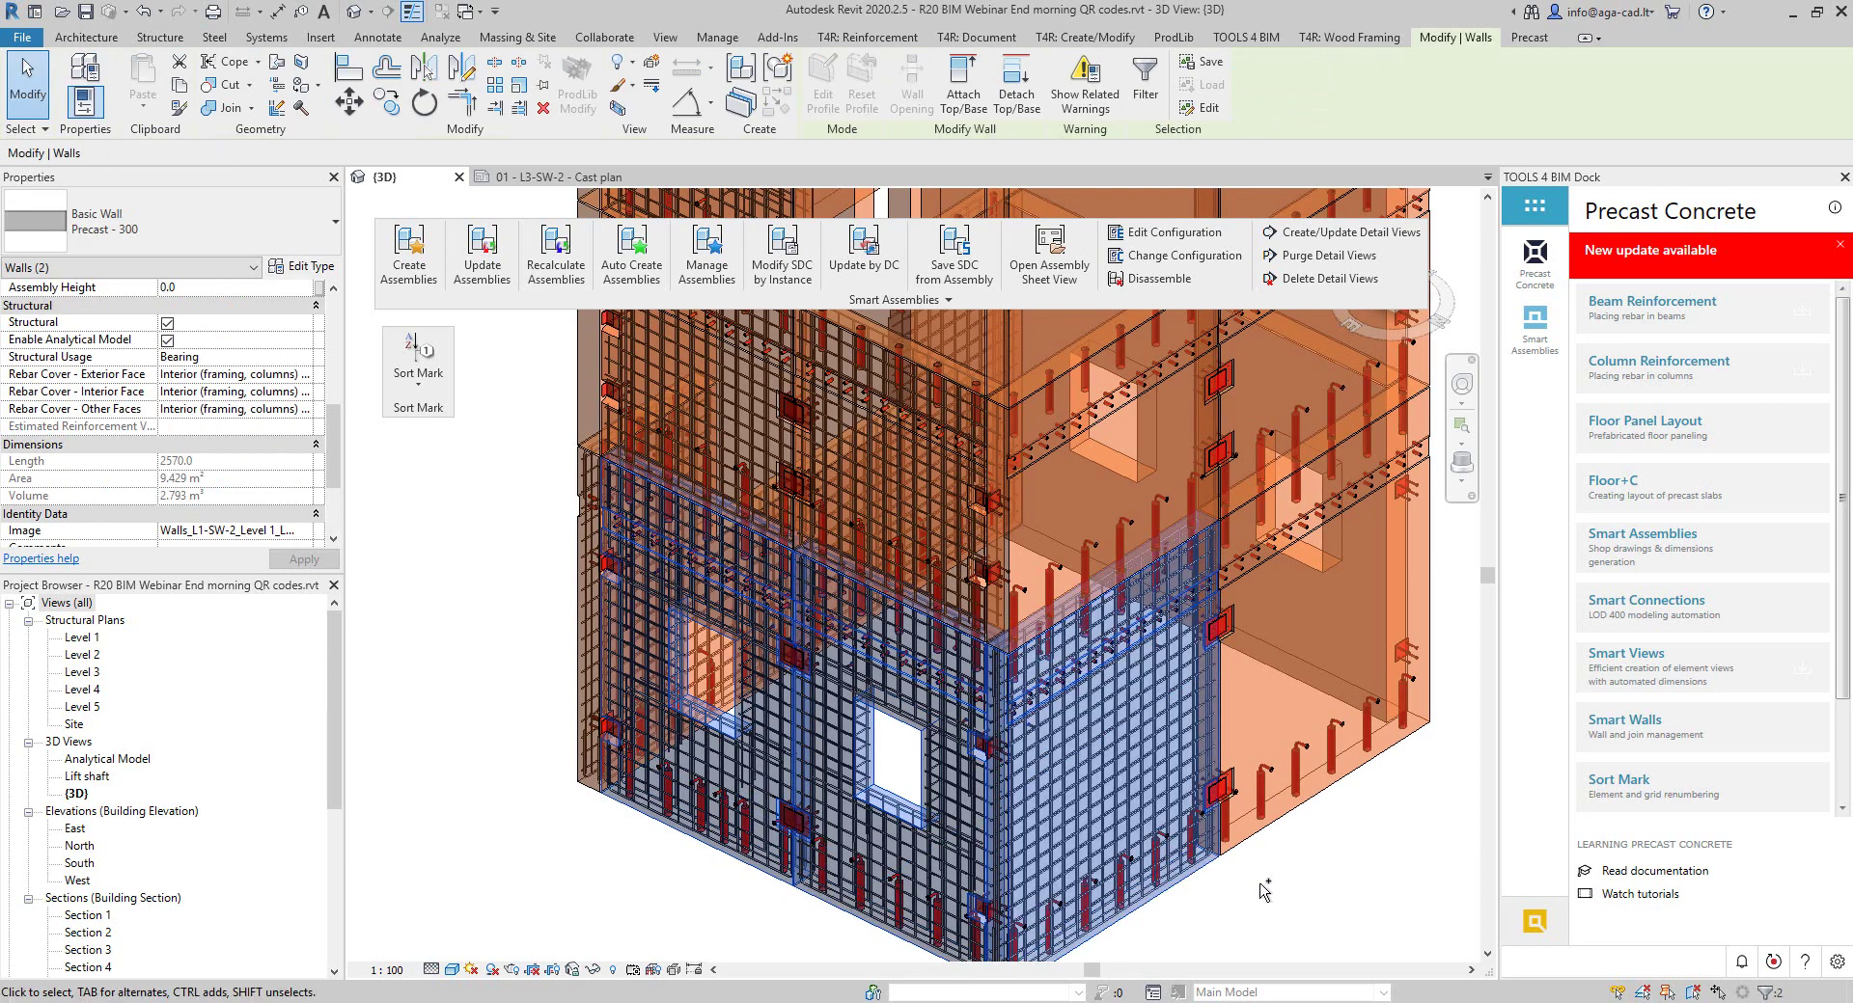
left_click(1284, 834, "ctrl")
scroll(852, 760, "down", 3)
left_click(852, 743, "ctrl")
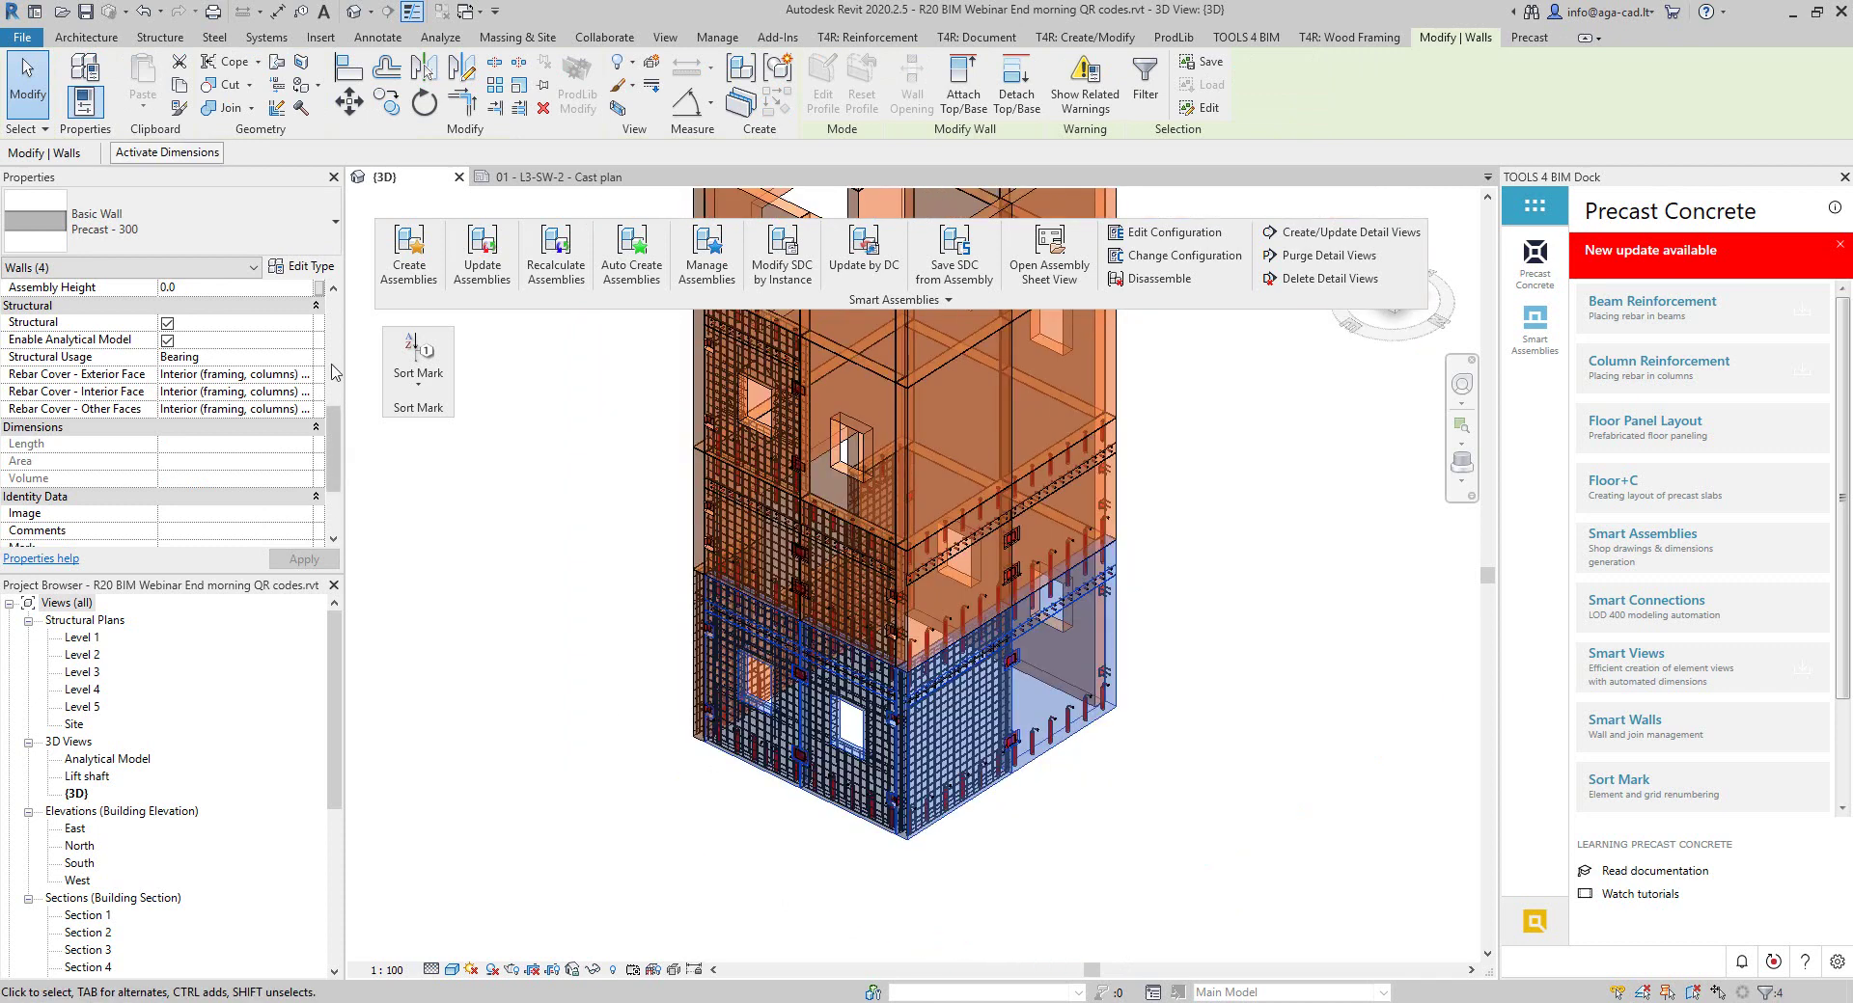
left_click(409, 252)
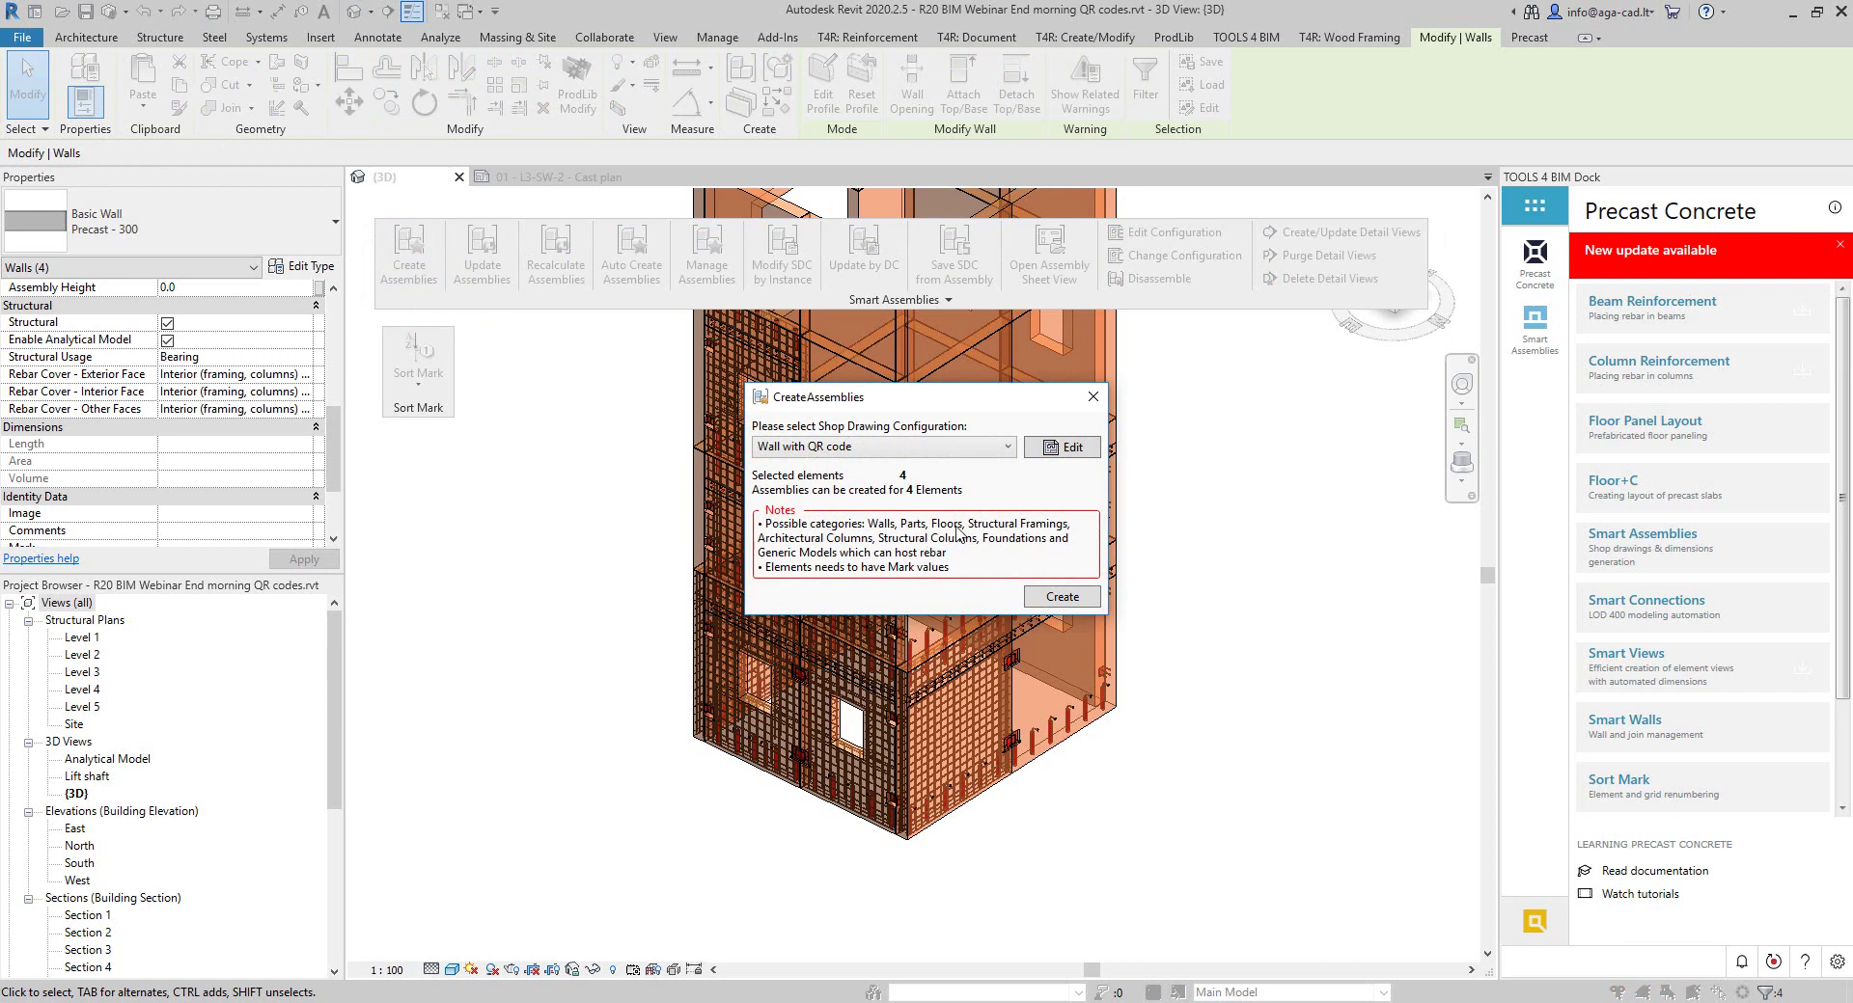
- Create the four wall assemblies and get a report with 4 created and zero warnings
left_click(1051, 598)
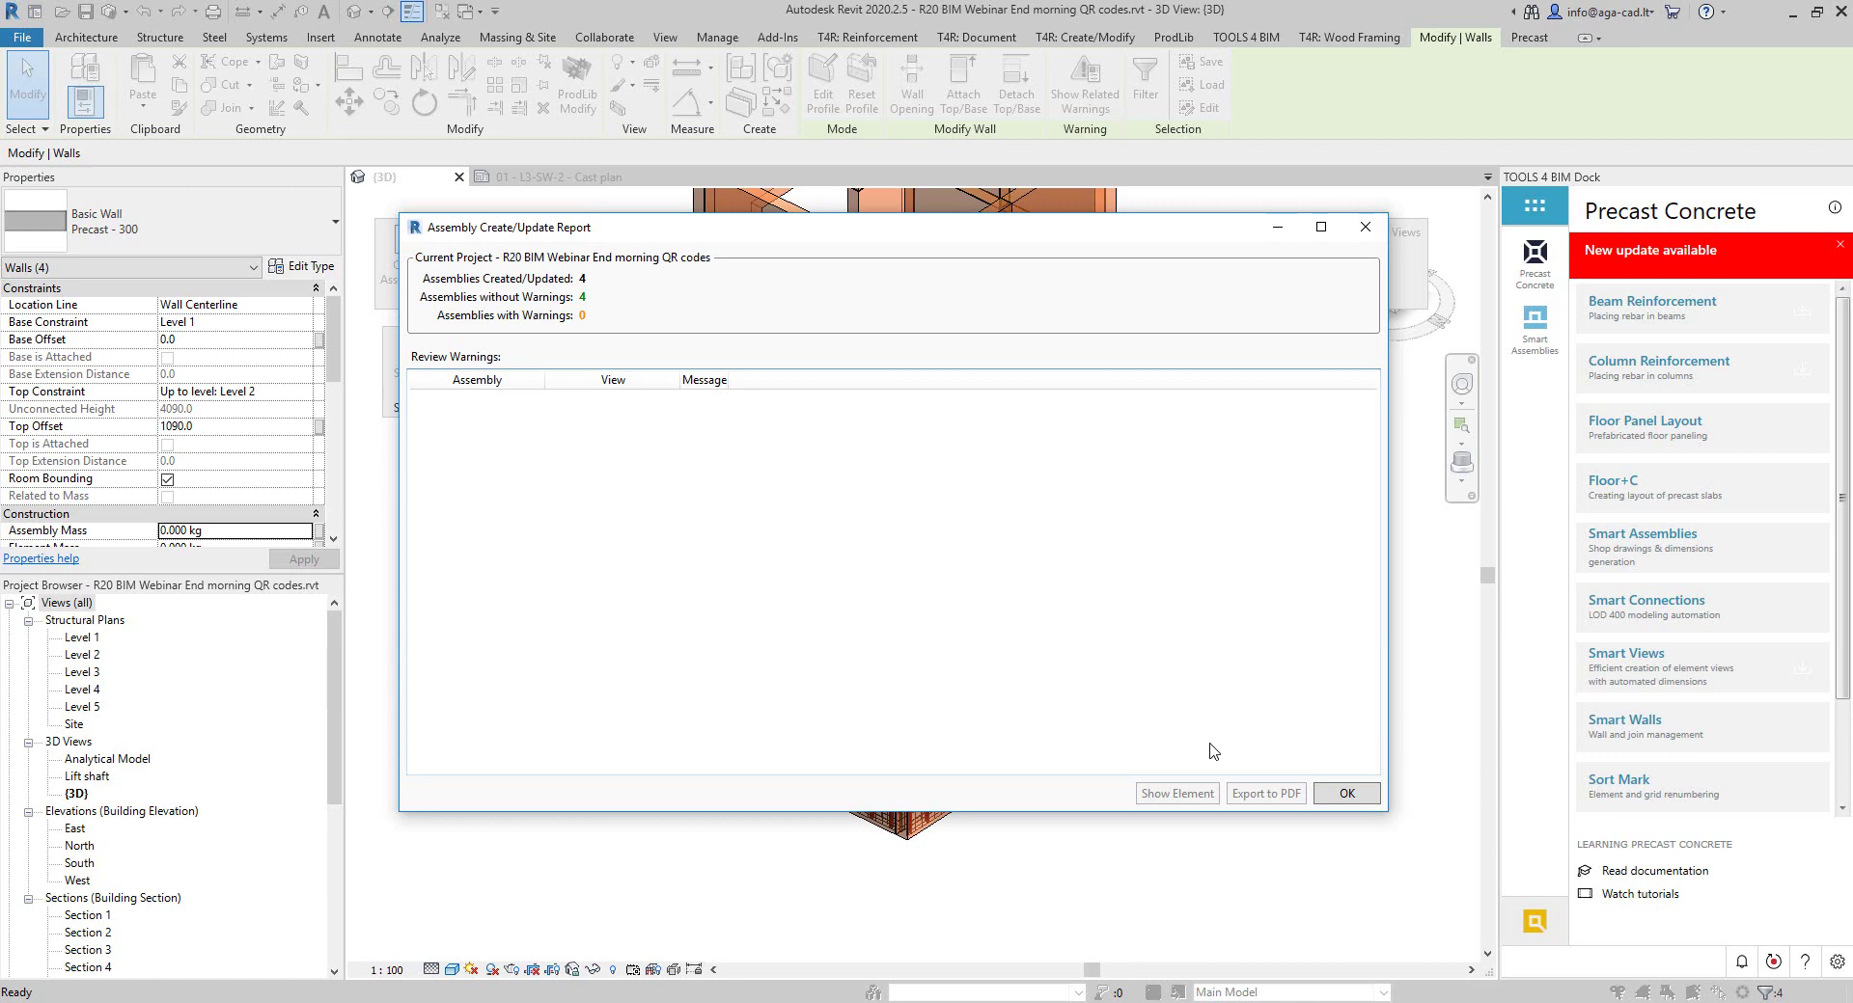
- Dismiss the report and open sheet 01 - L1-SW-2 - Cast plan from the Assemblies list
key("Return")
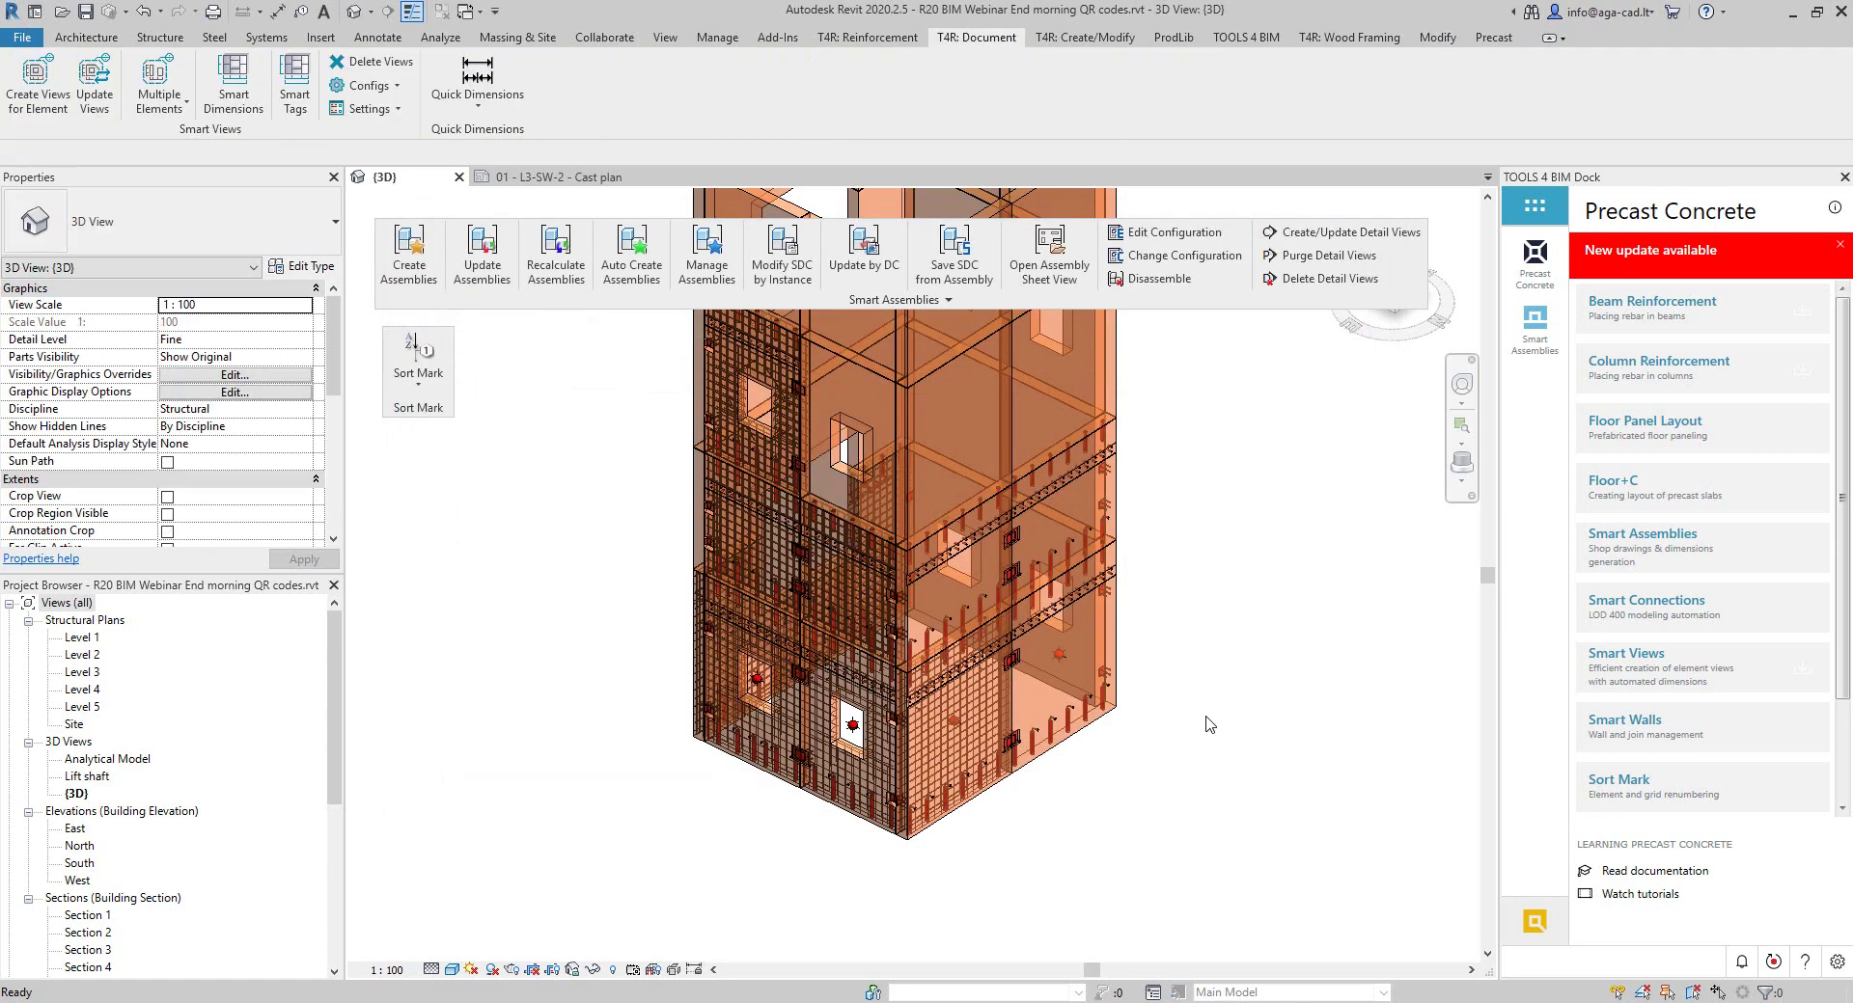
left_click_drag(340, 752, 340, 950)
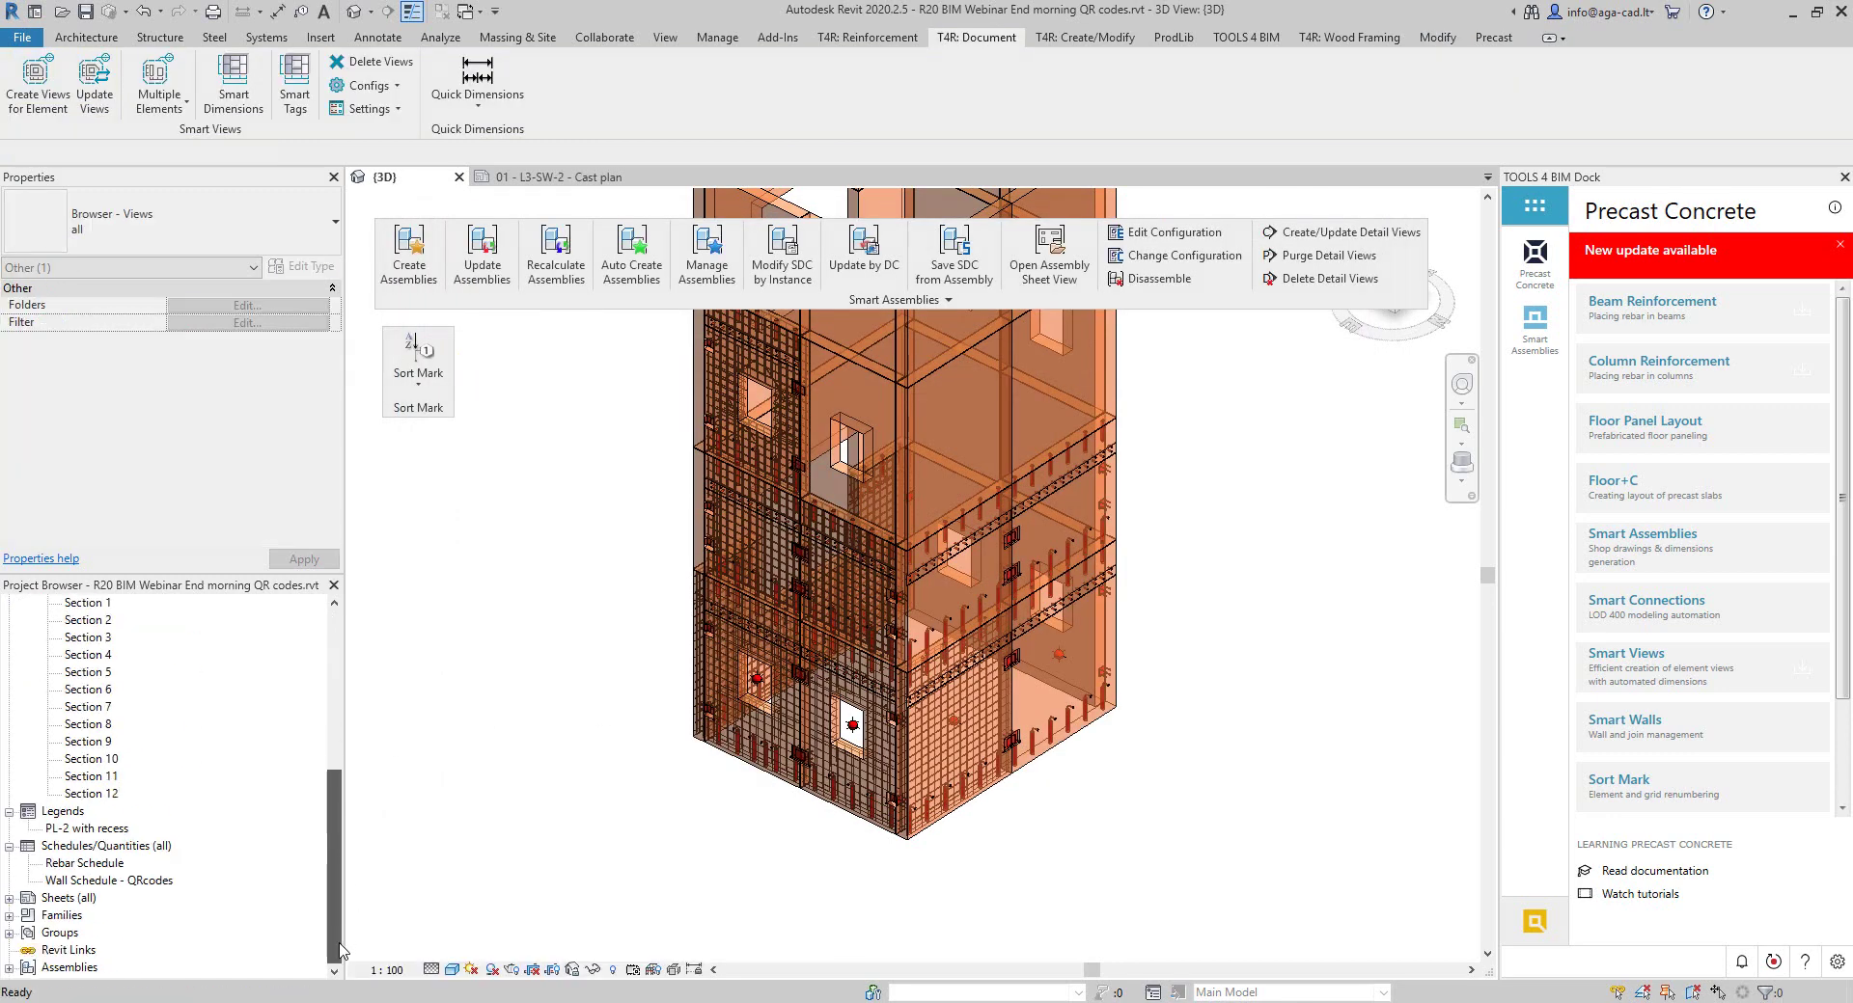
double_click(88, 970)
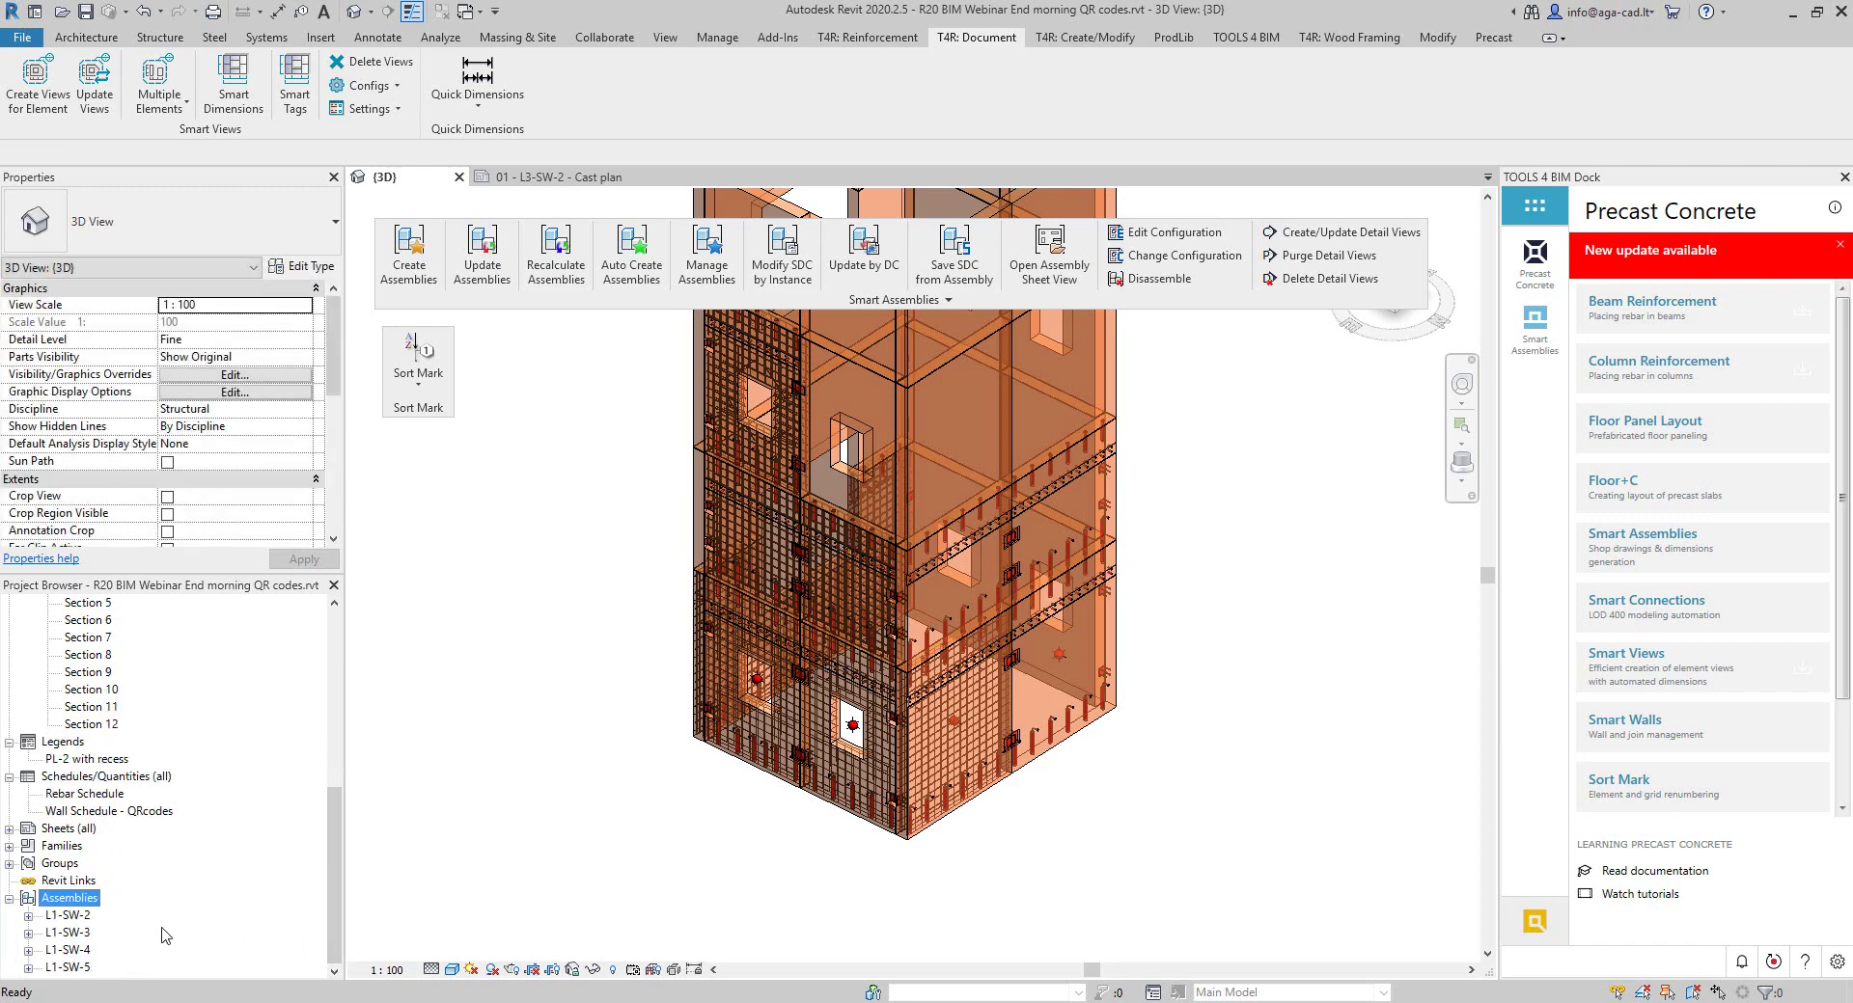
double_click(80, 922)
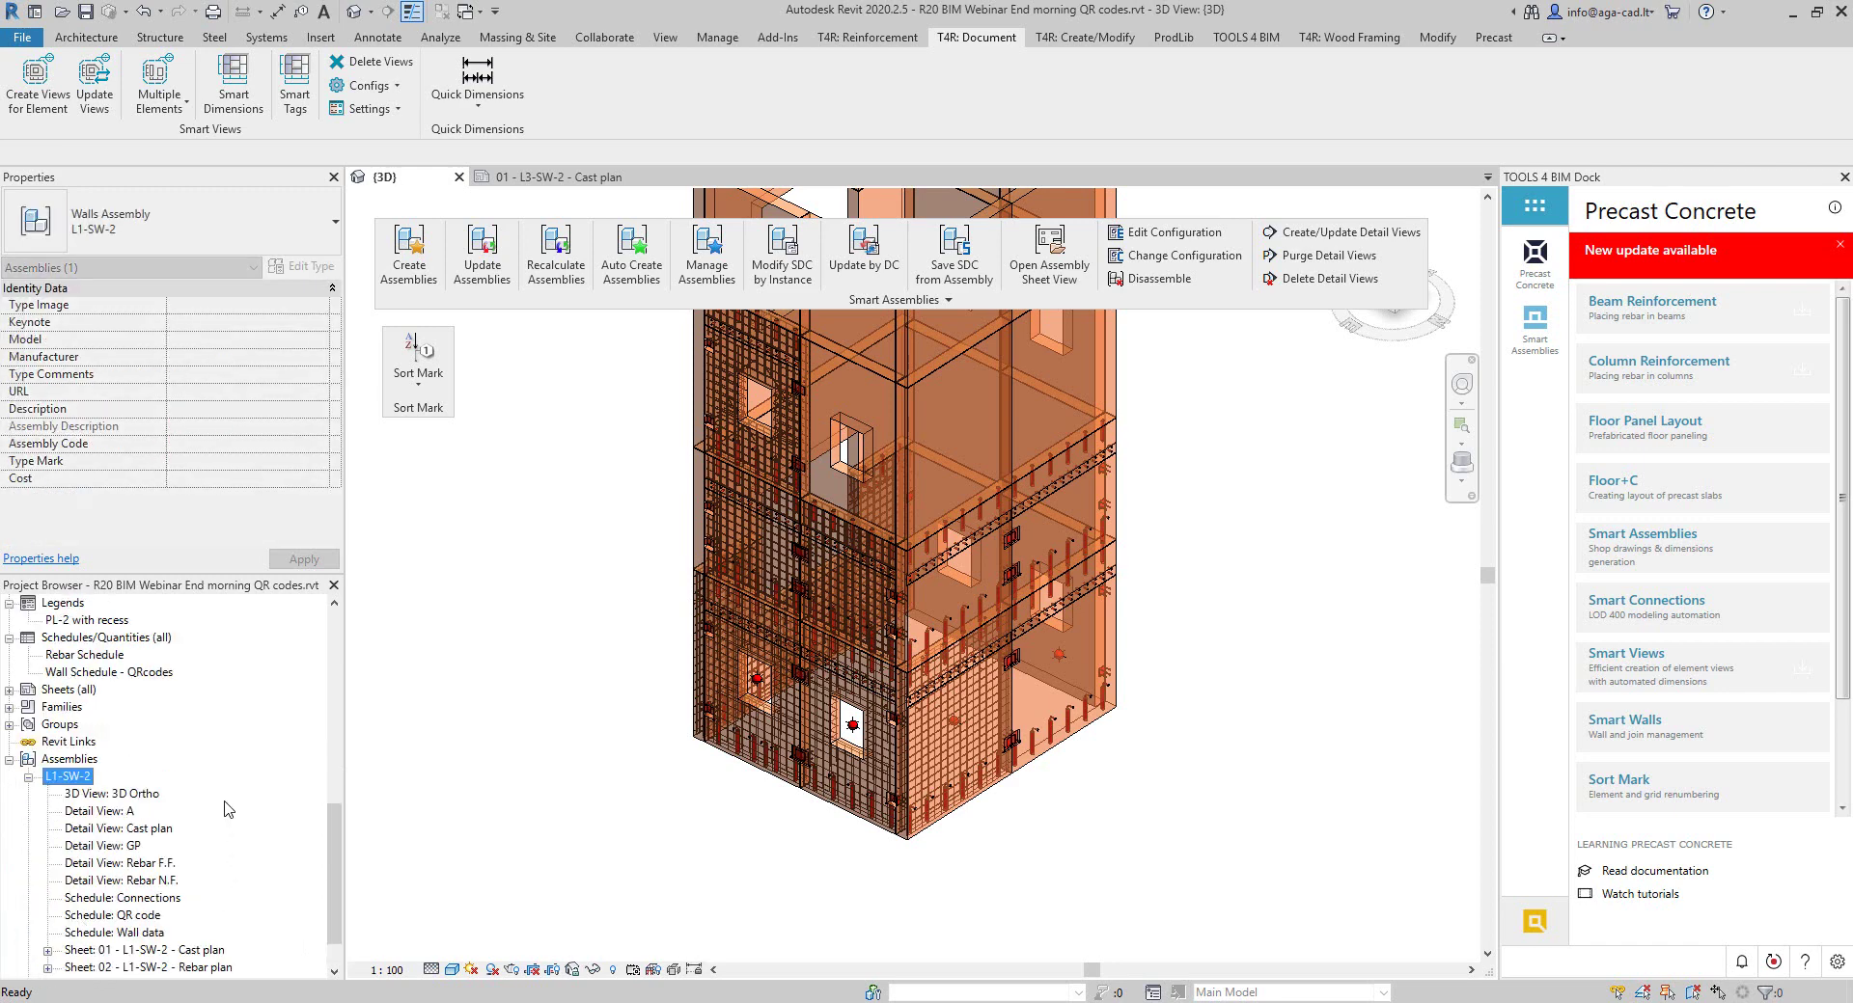
scroll(228, 808, "down", 1)
double_click(200, 900)
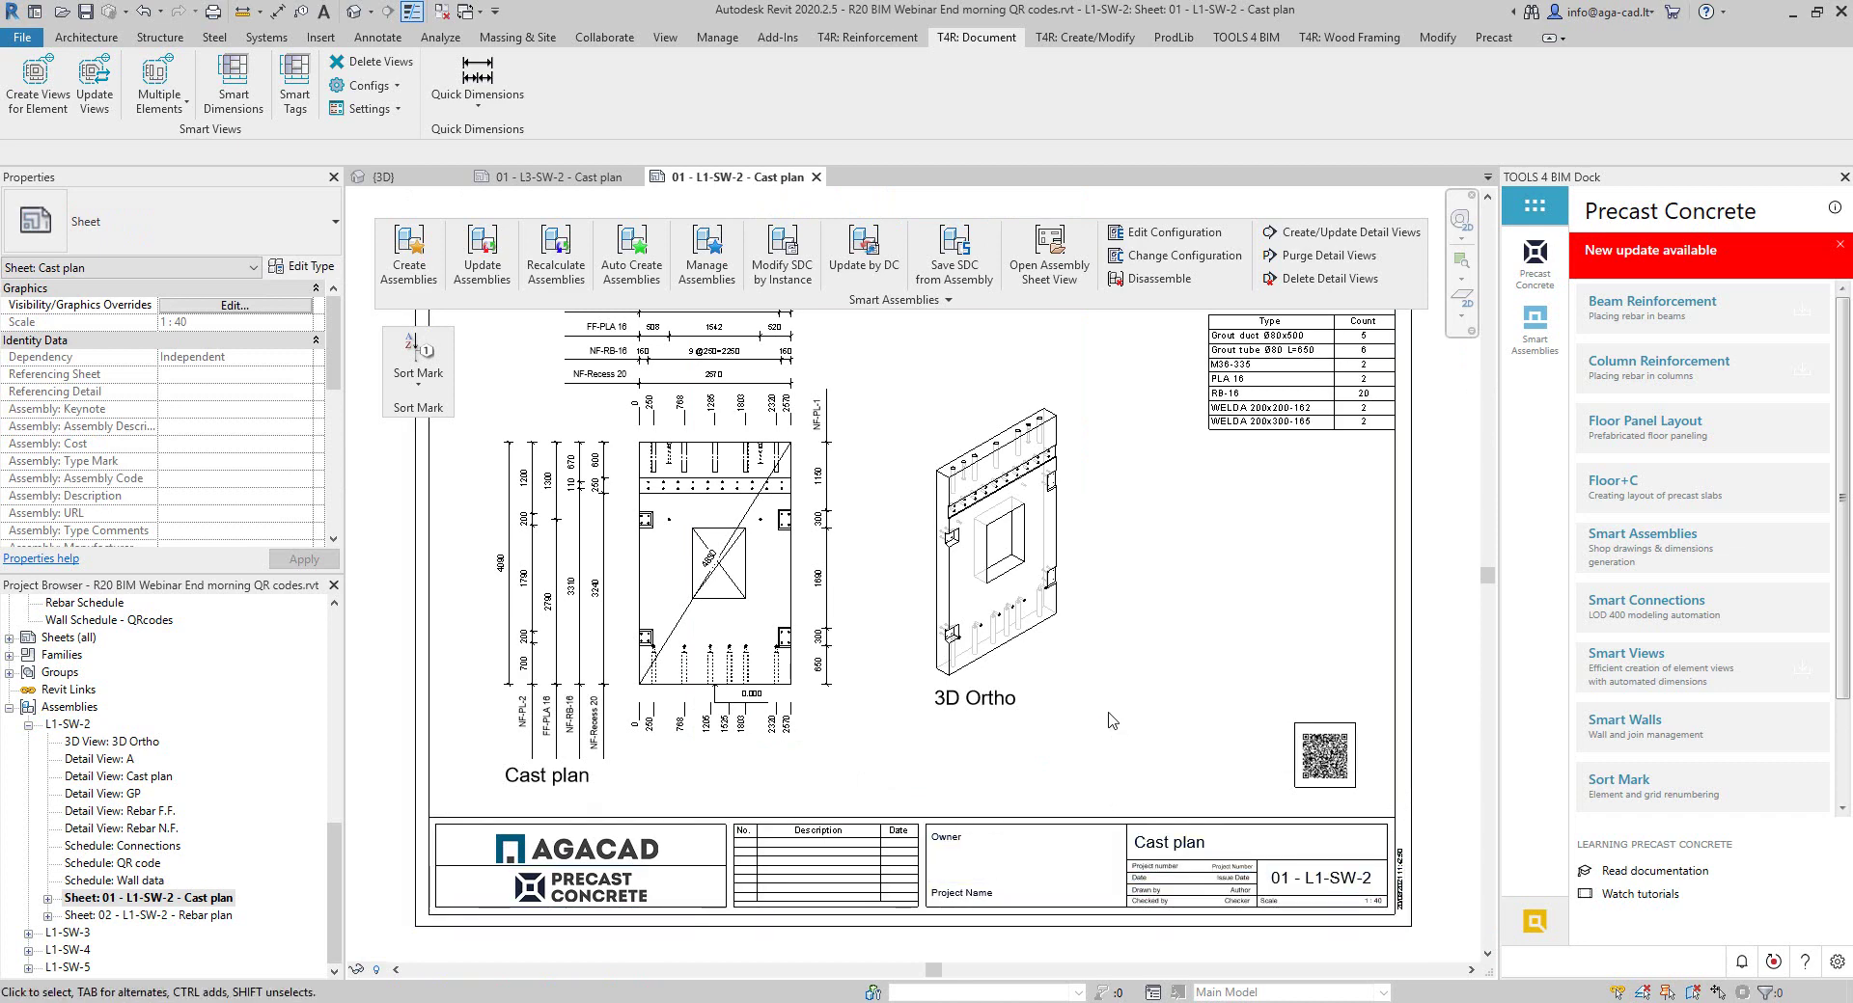
middle_click_drag(1110, 719, 1112, 766)
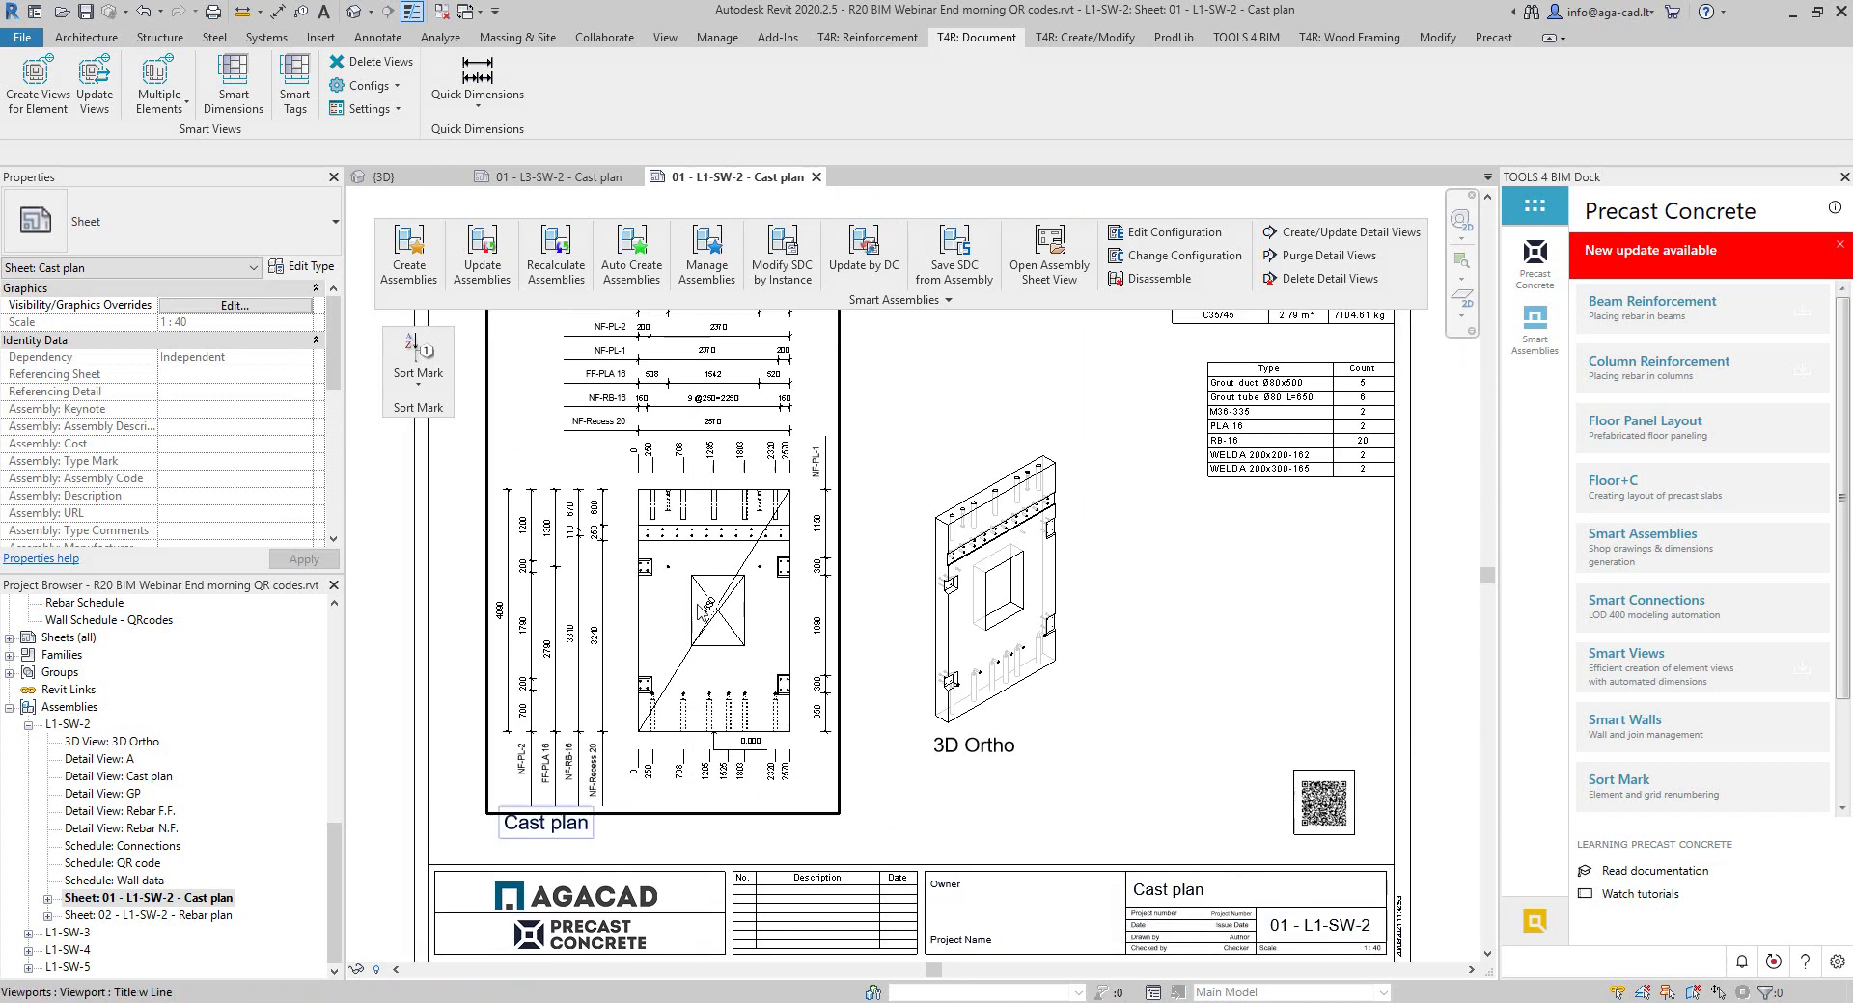
middle_click_drag(1124, 631, 1124, 631)
scroll(1124, 631, "up", 4)
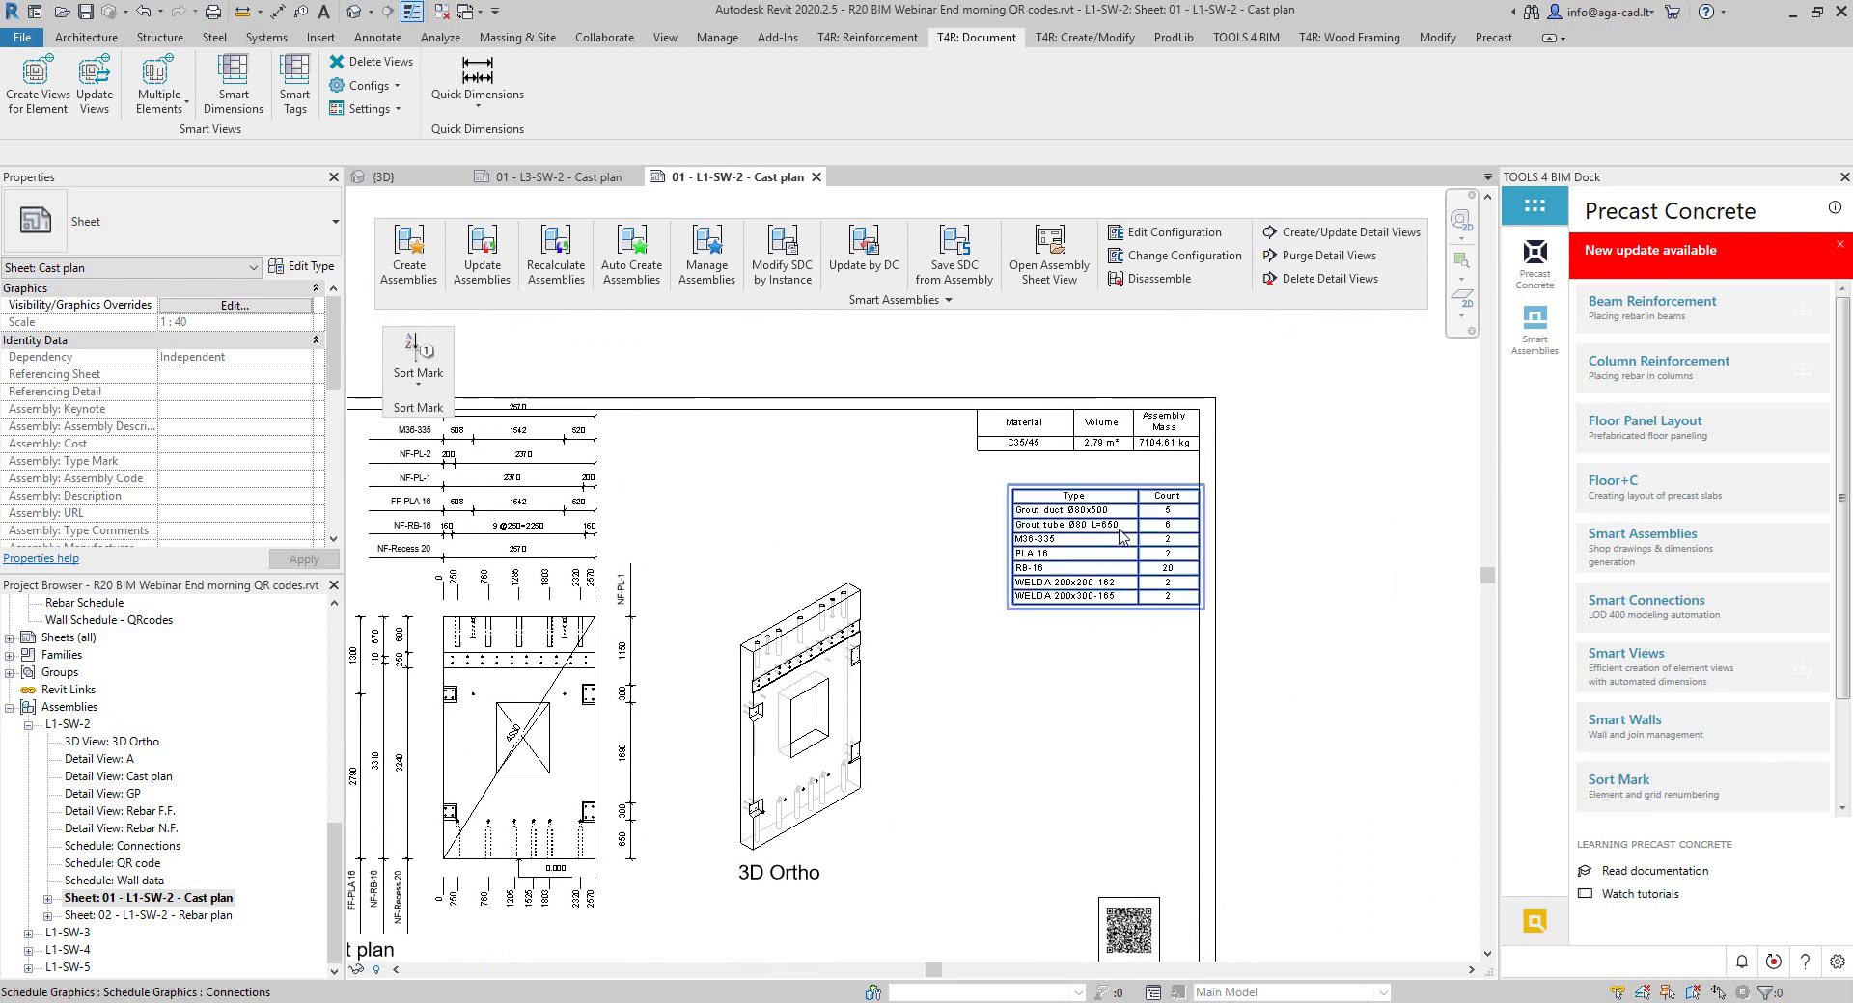
left_click(1014, 583)
left_click(893, 769)
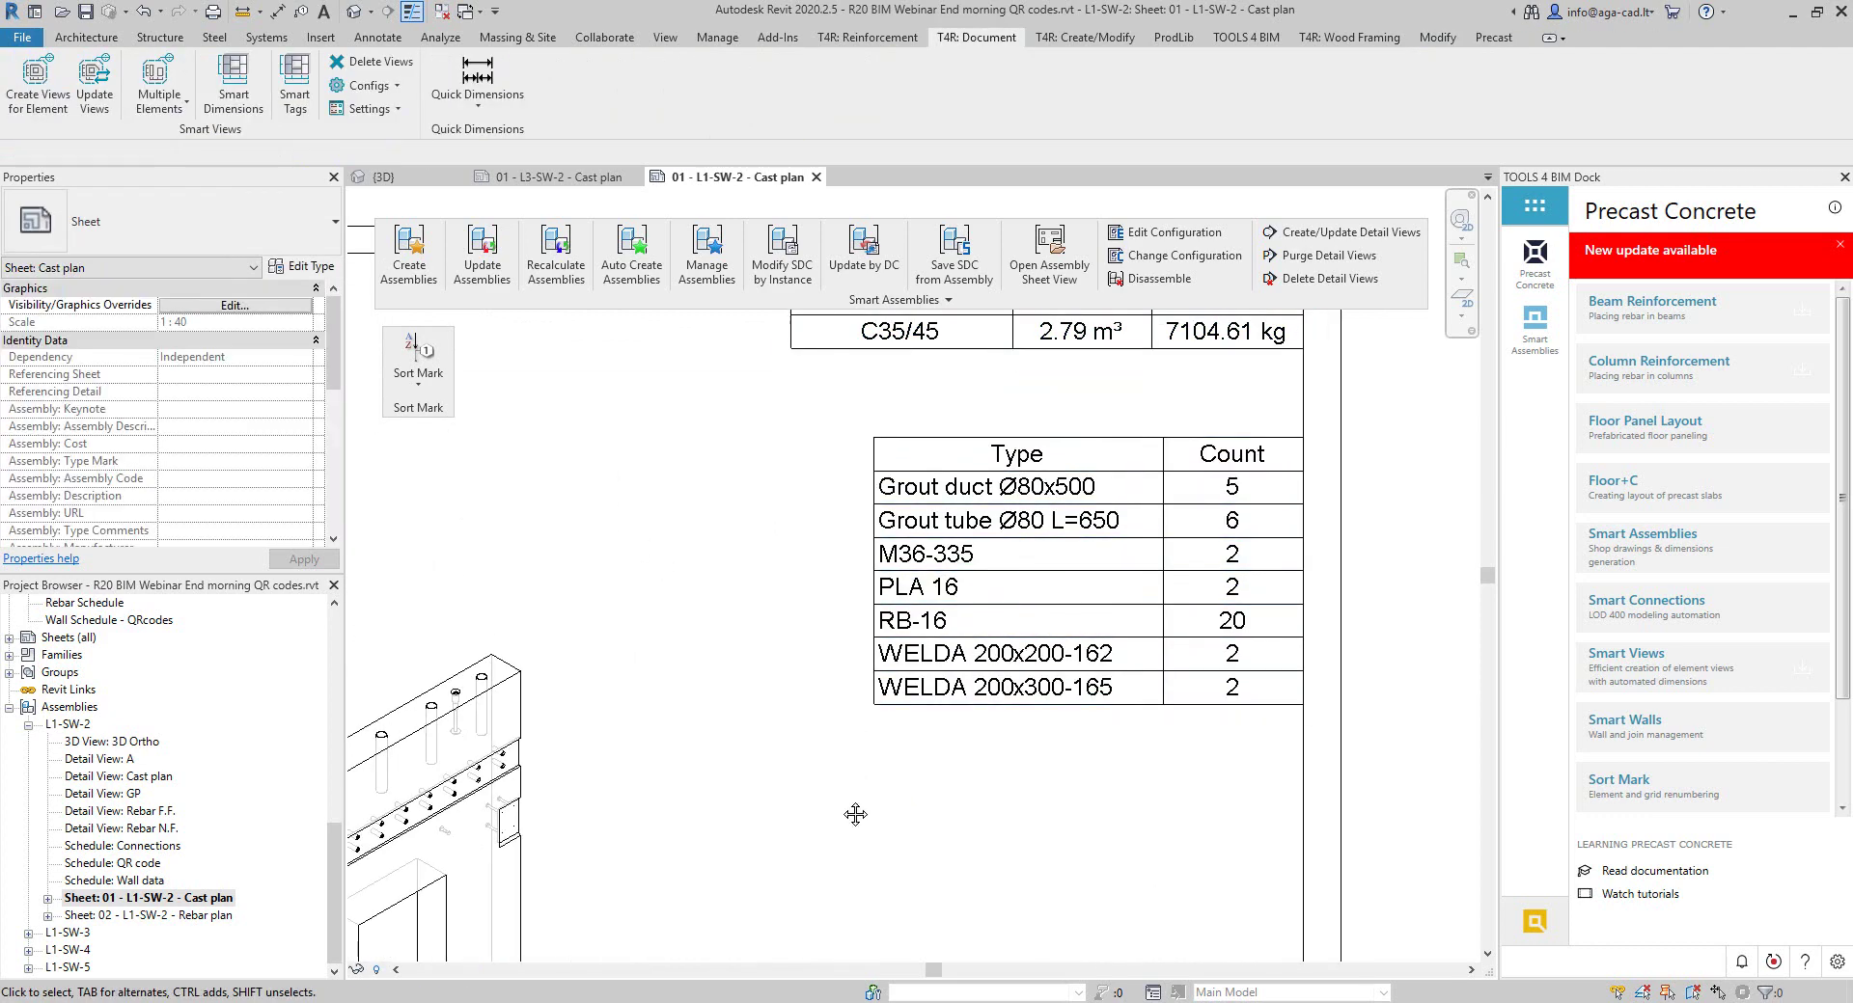
middle_click_drag(855, 815, 772, 145)
left_click(1114, 695)
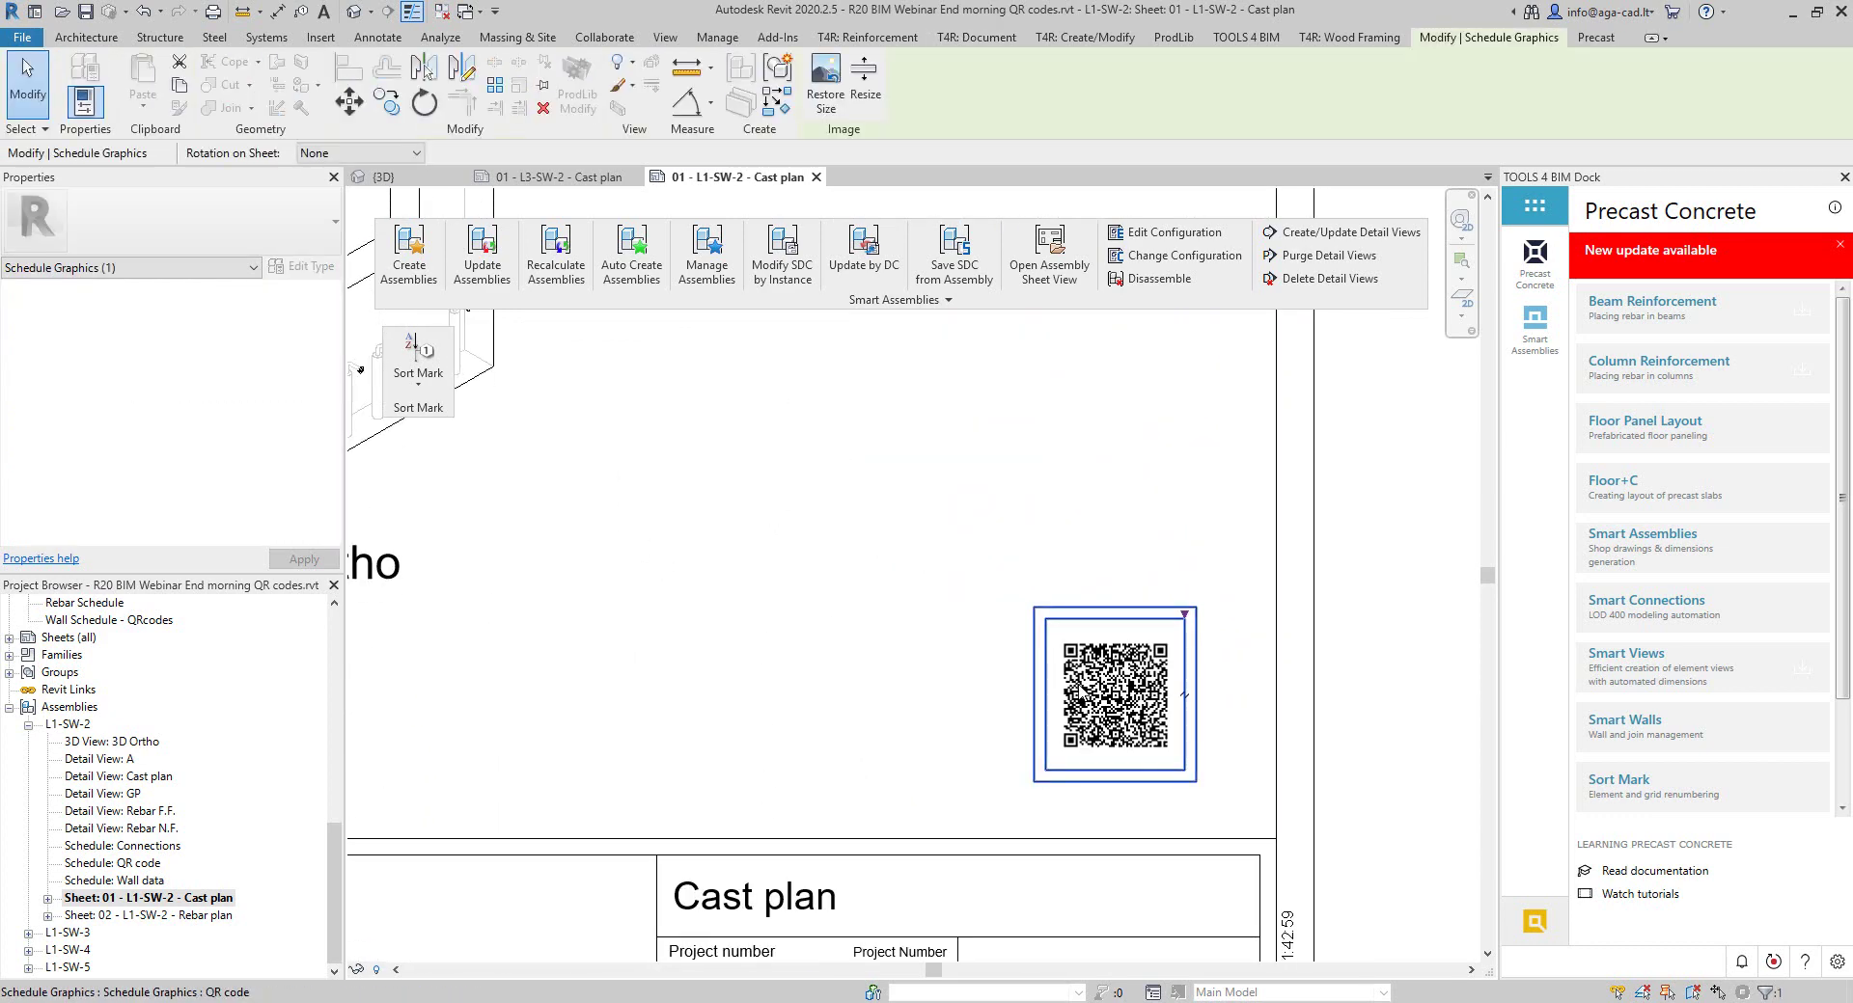
middle_click_drag(1286, 820, 673, 748)
middle_click_drag(642, 569, 668, 574)
key("Escape")
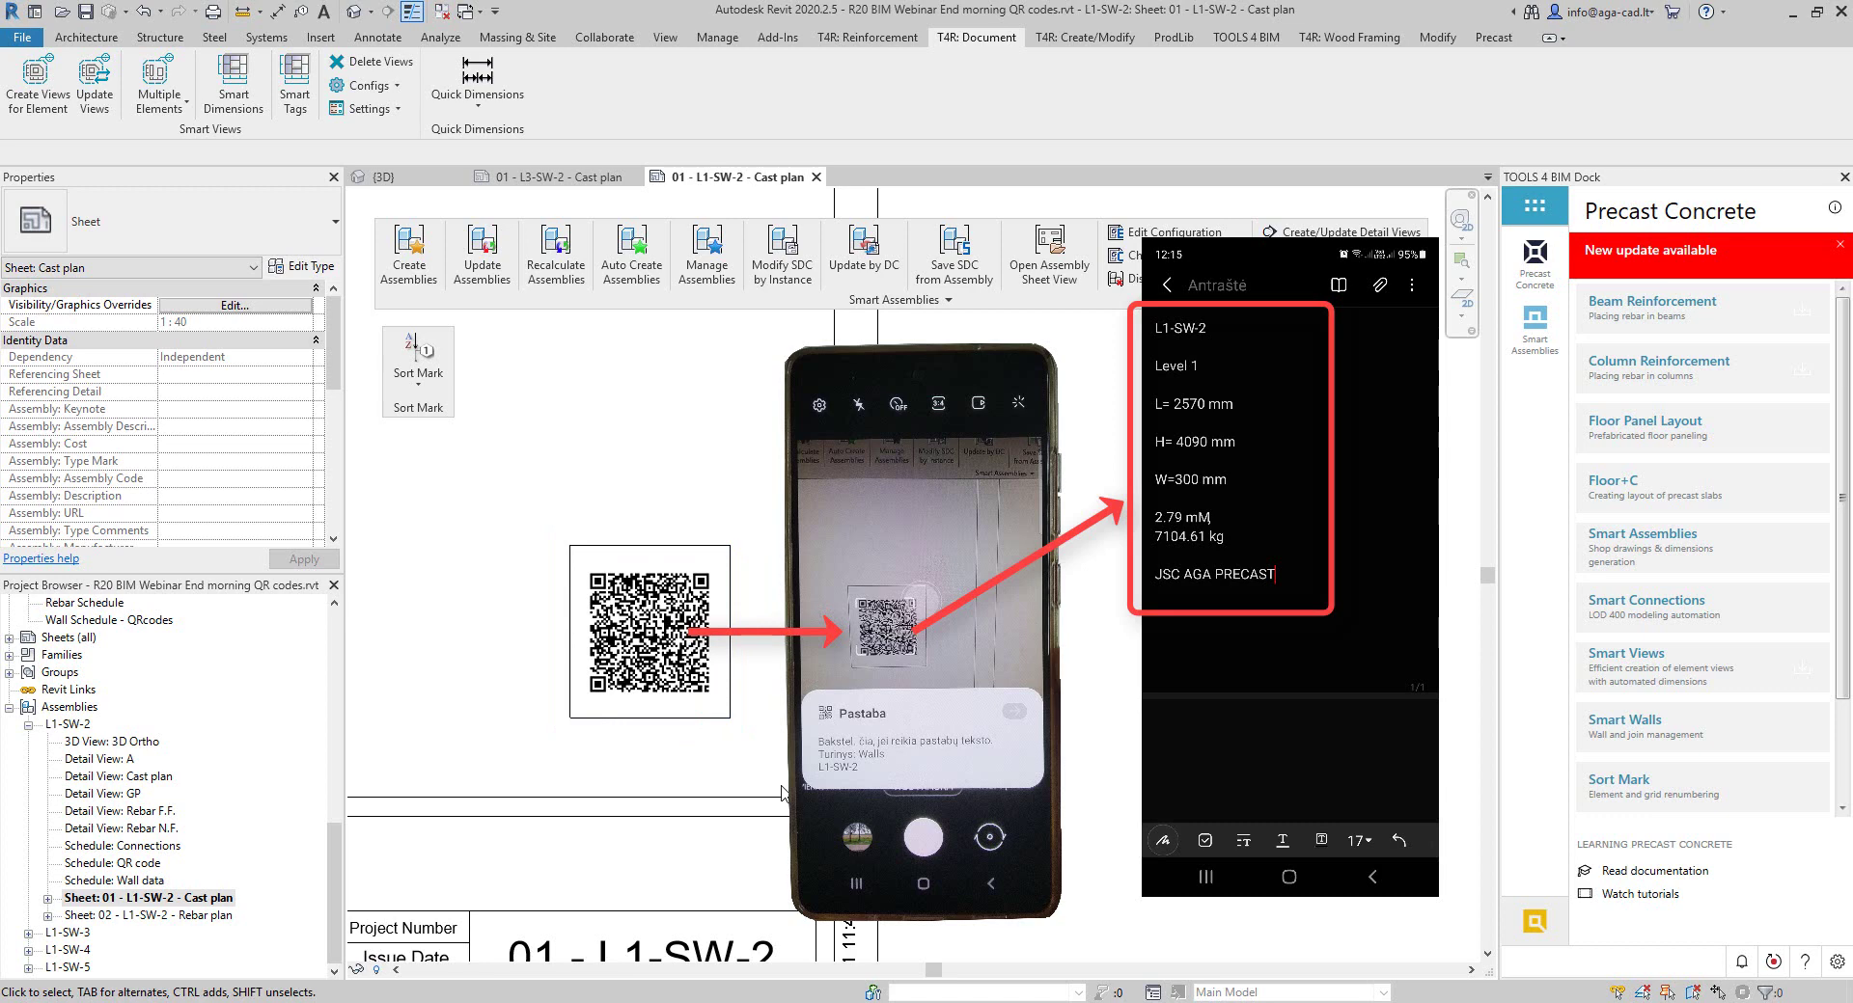
- Expand assembly L1-SW-3 and open sheet 01 - L1-SW-3 - Cast plan
double_click(83, 934)
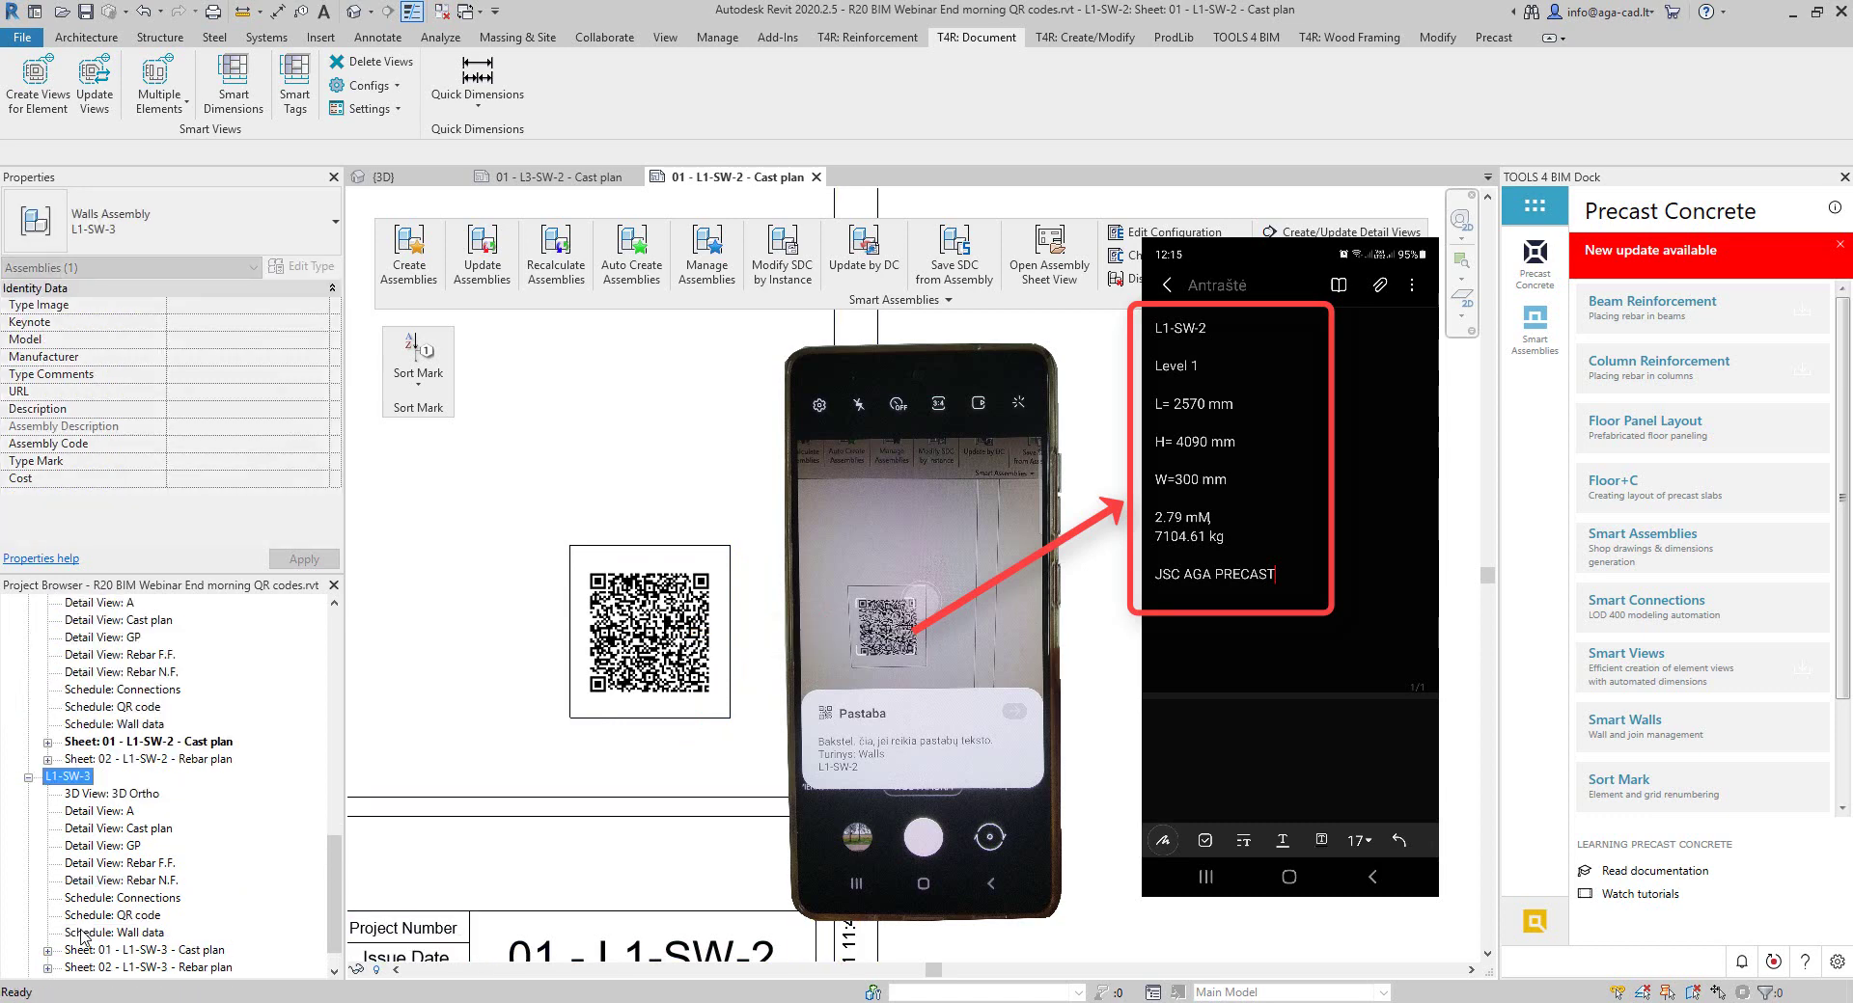
double_click(152, 951)
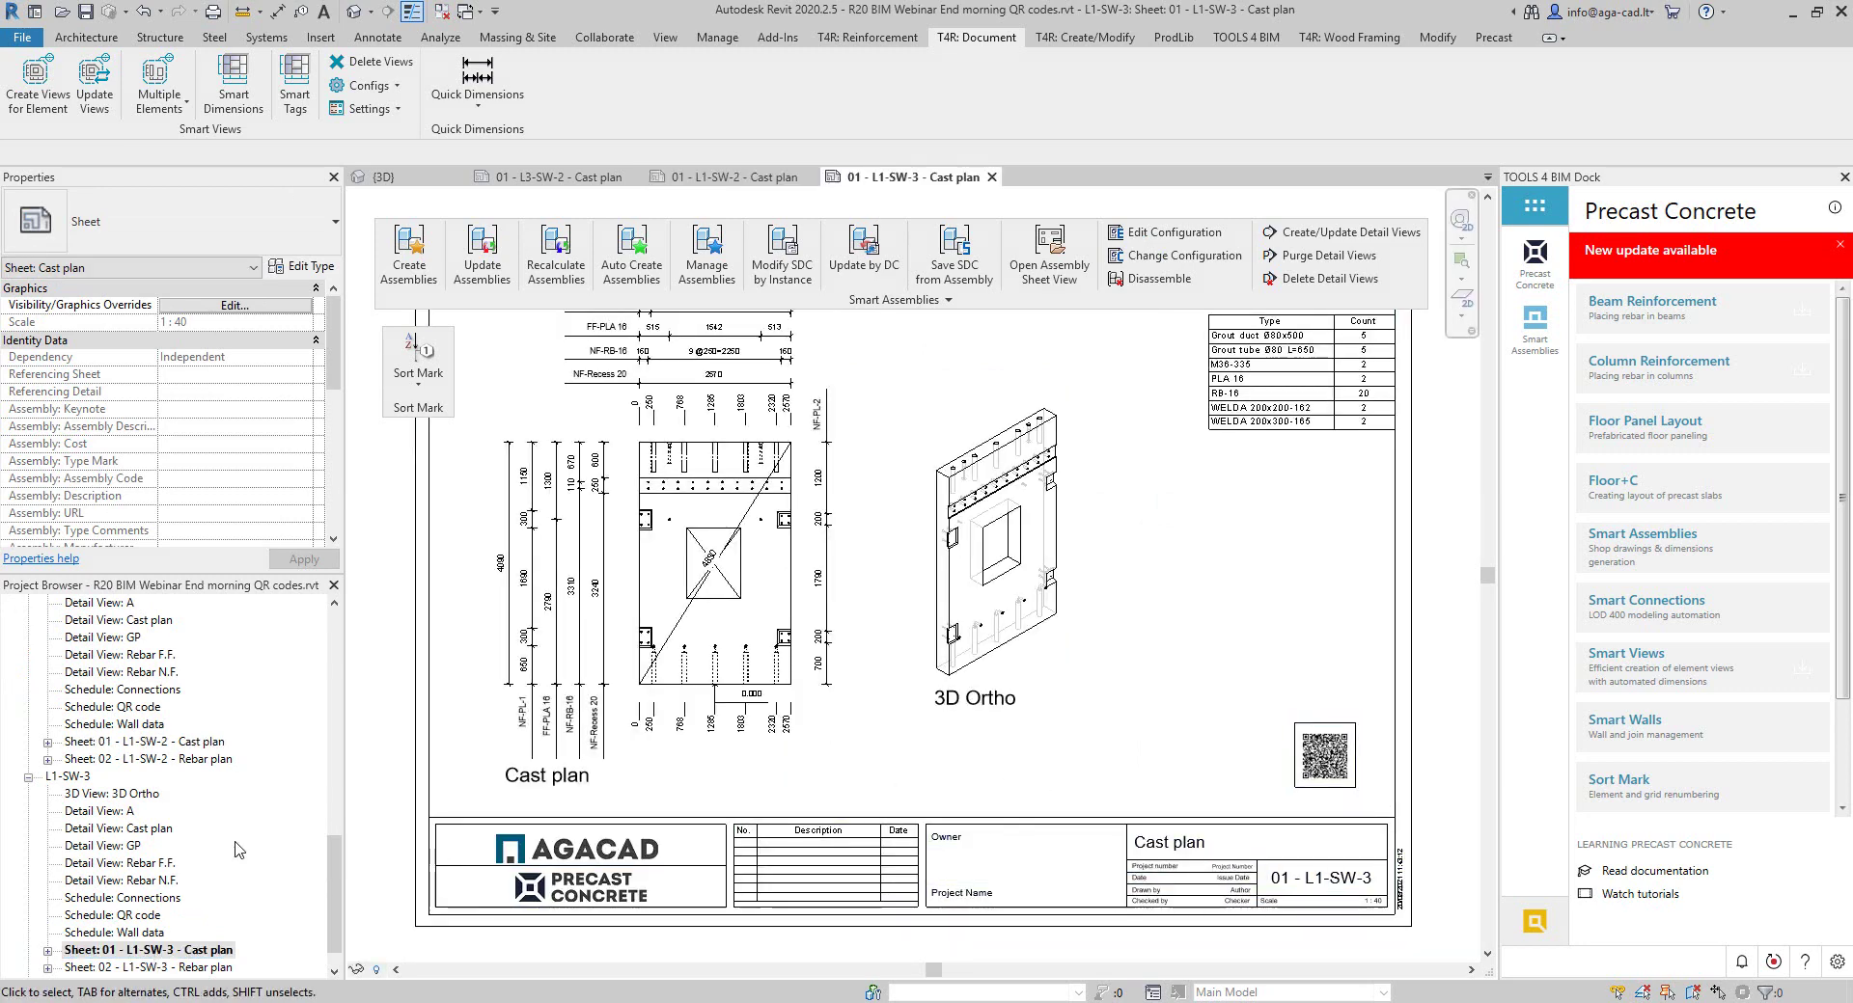
- Expand assembly L1-SW-4 and open sheet 01 - L1-SW-4 - Cast plan
scroll(149, 840, "down", 3)
double_click(72, 934)
double_click(166, 950)
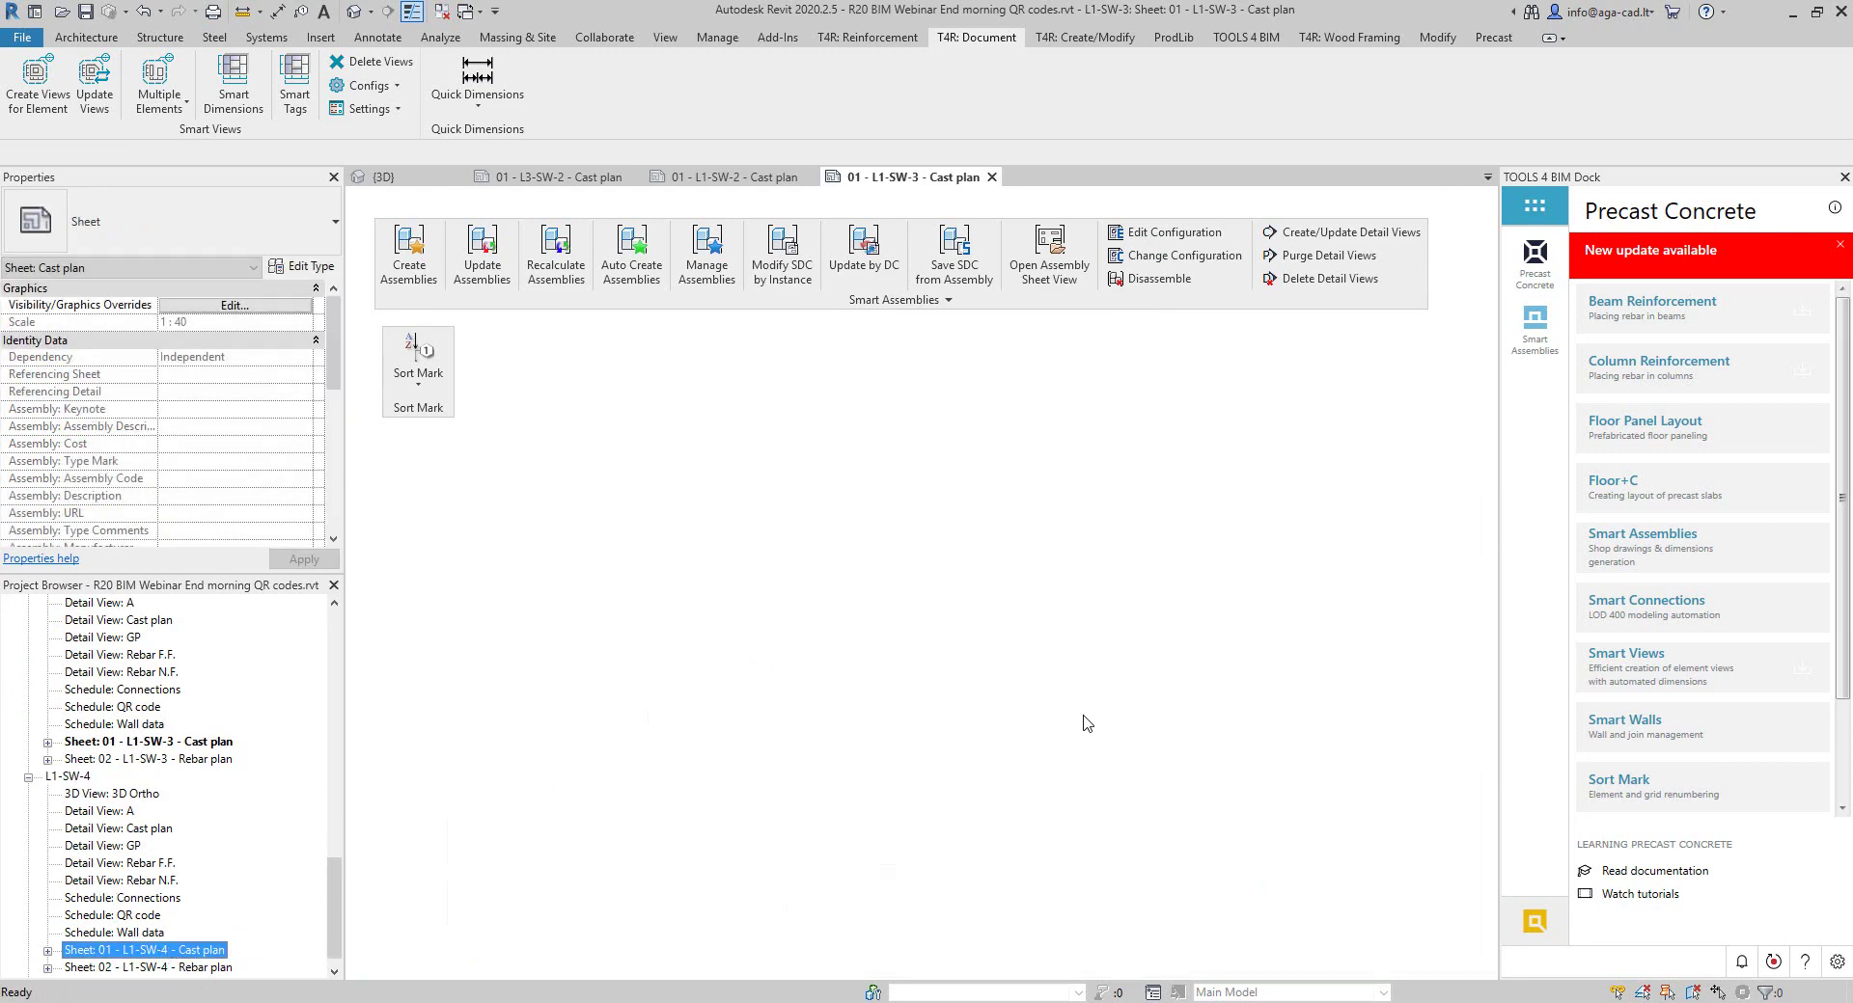
- Expand assembly L1-SW-5 and open sheet 01 - L1-SW-5 - Cast plan
double_click(79, 979)
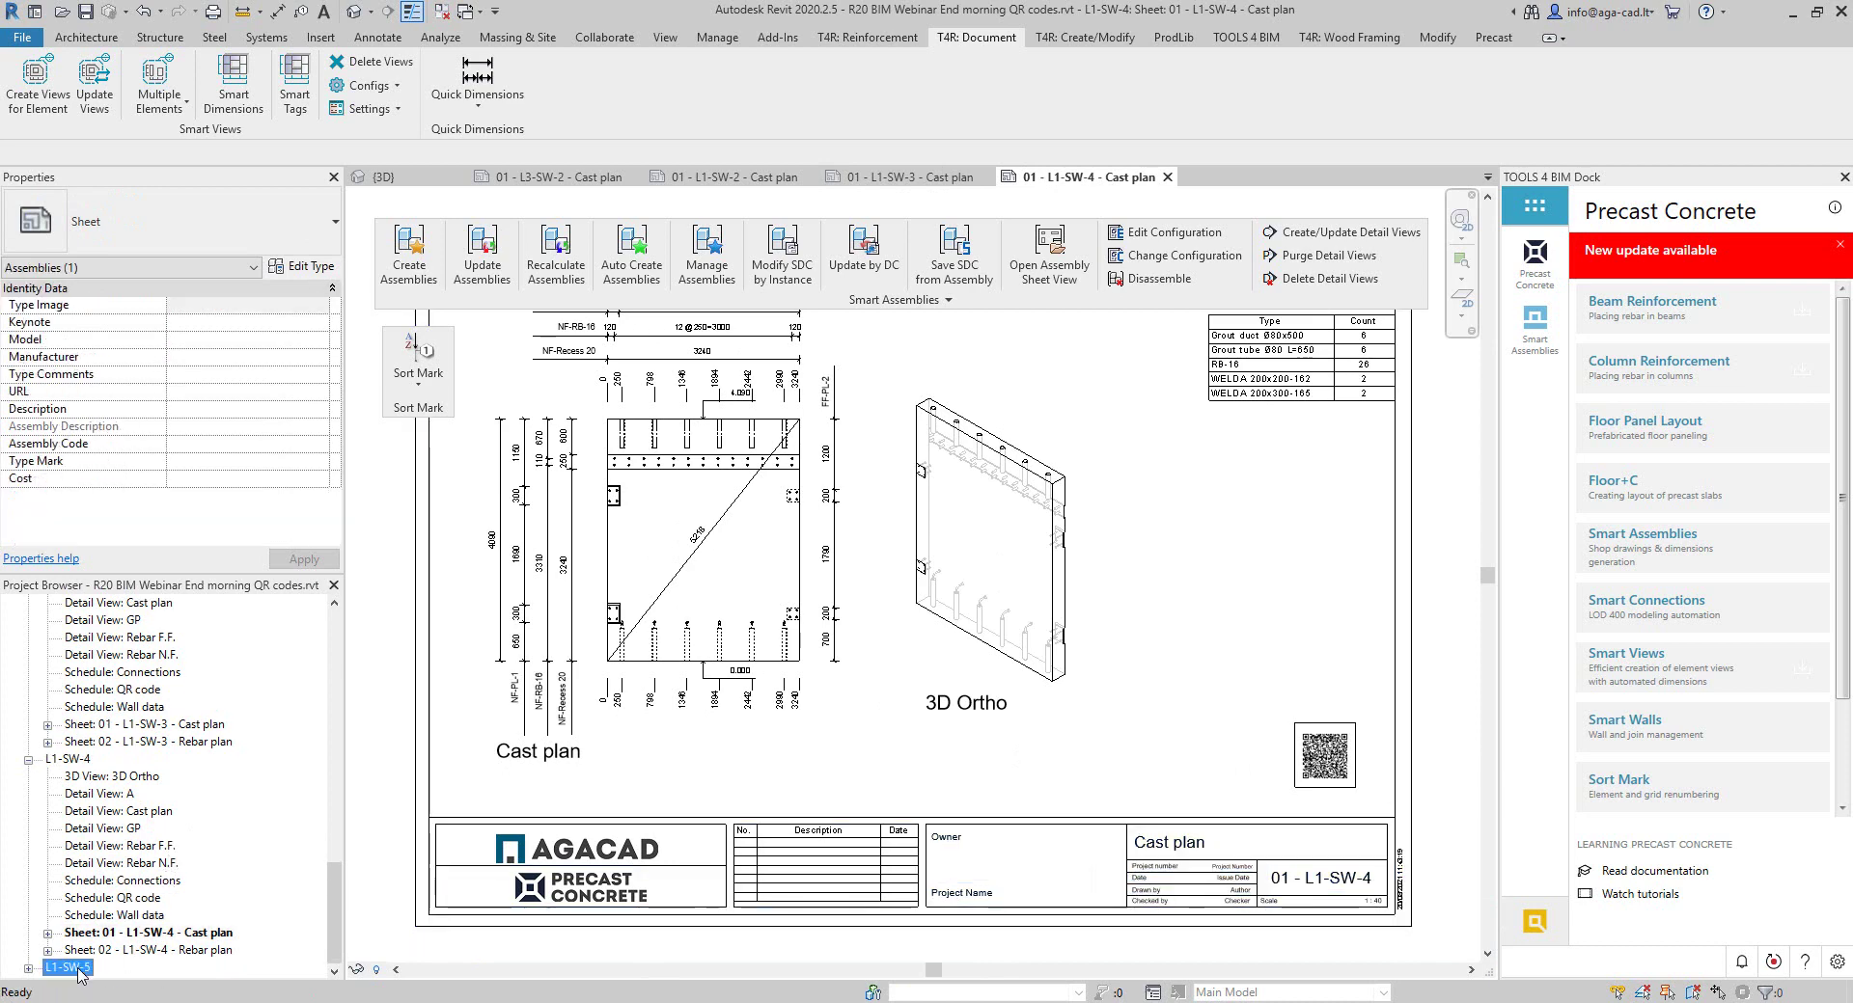
left_click(152, 951)
double_click(152, 951)
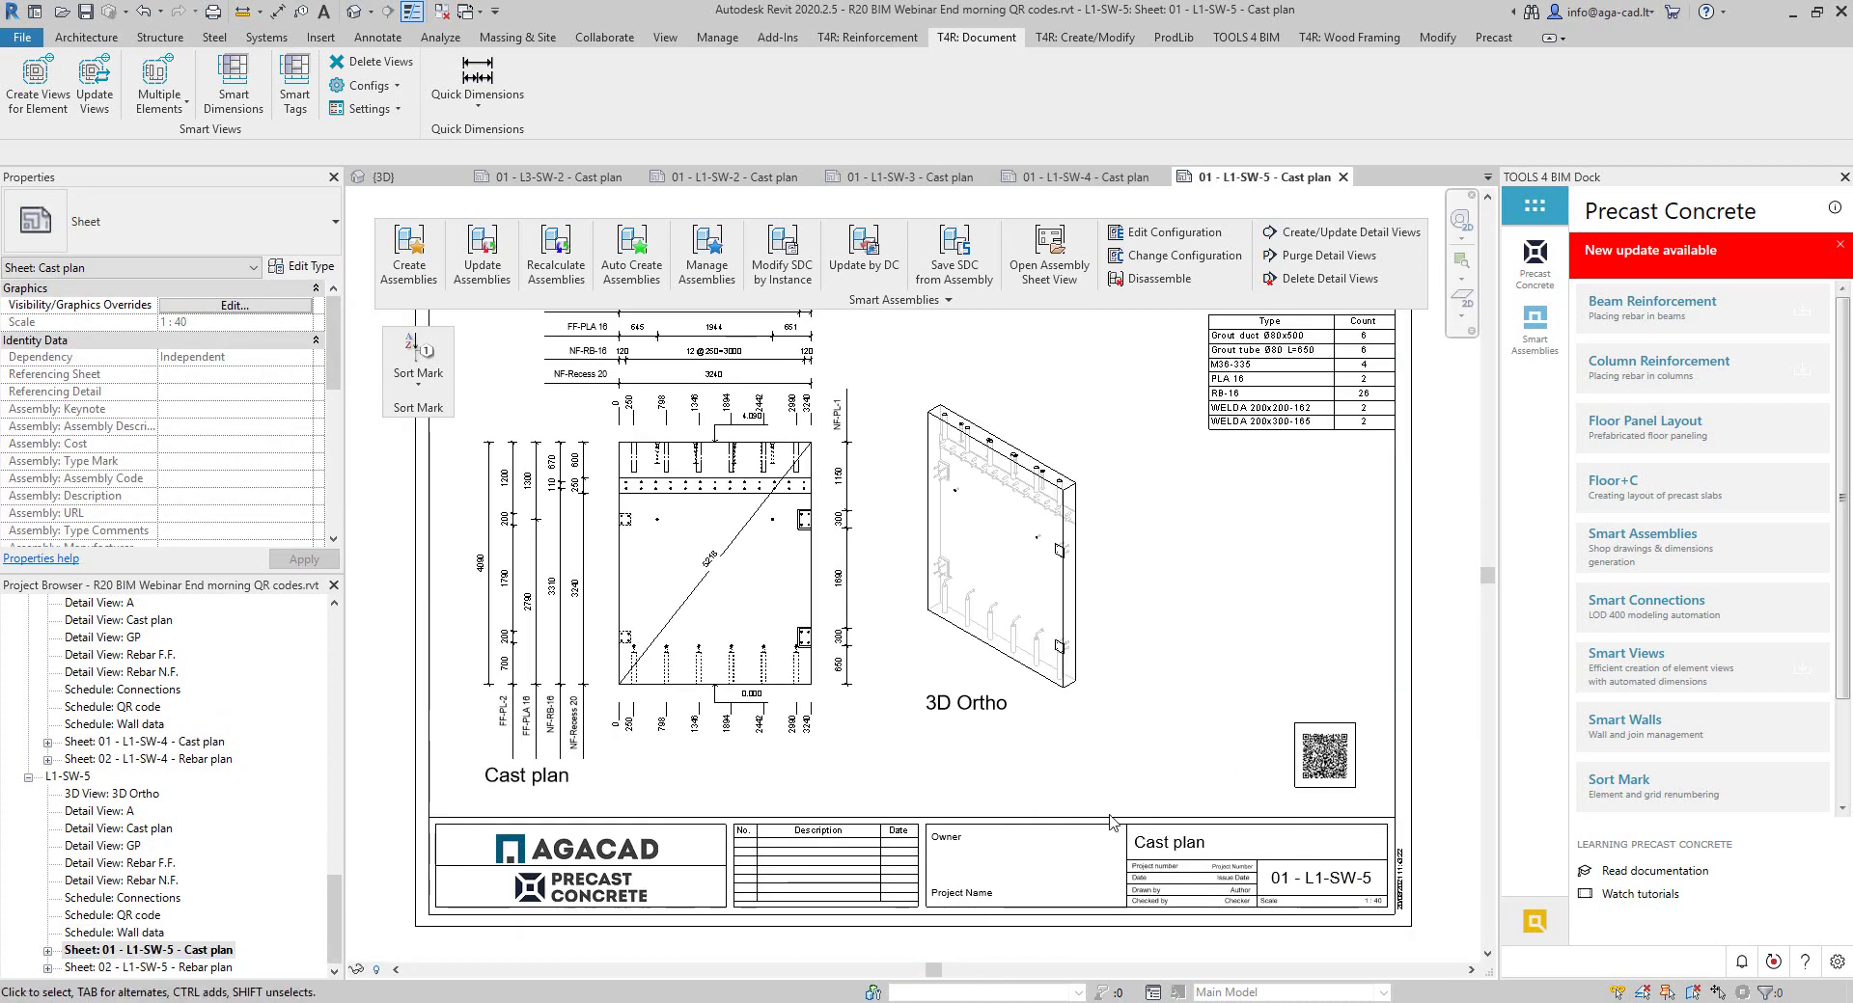
scroll(1142, 617, "up", 2)
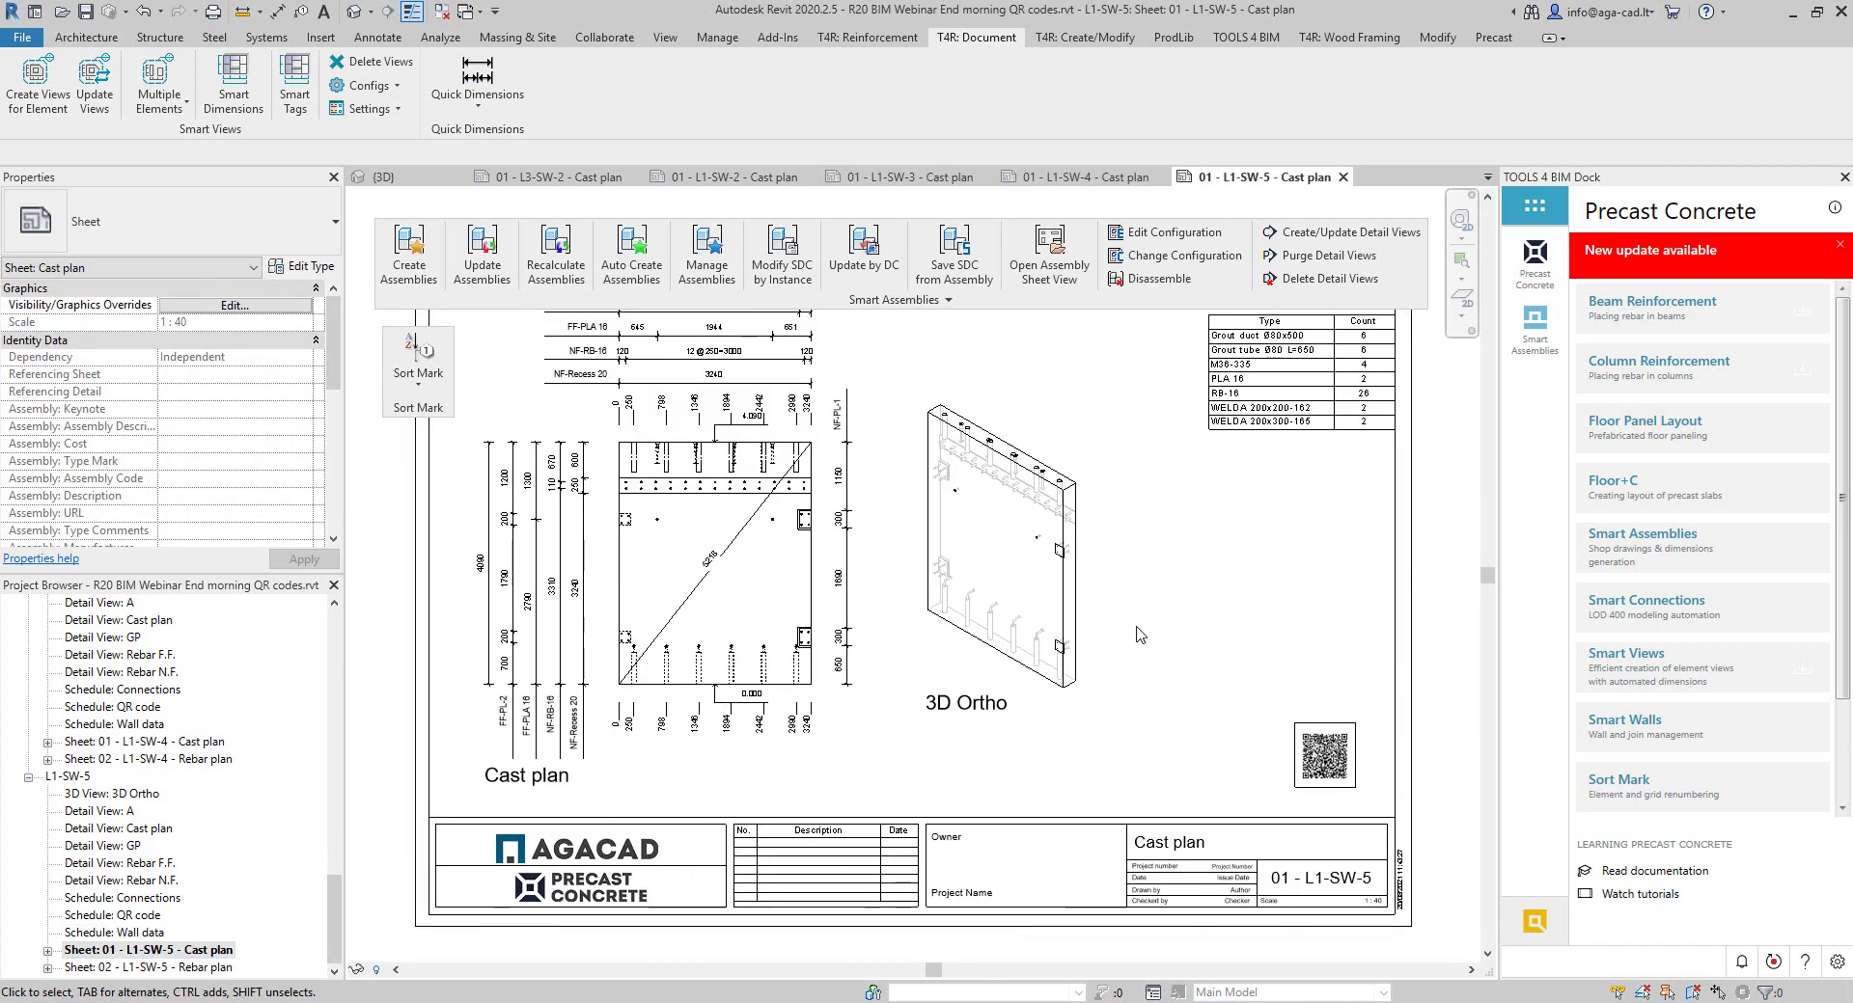